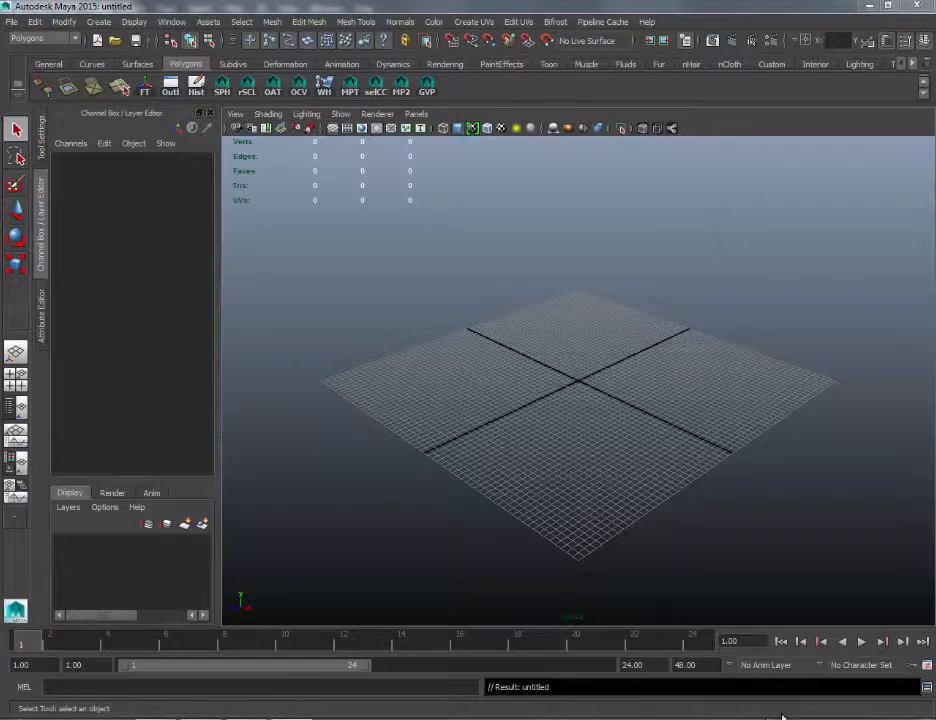
Step: Switch to Photoshop to examine the staff concept painting and return to Maya
{"action": "left_click", "coordinate": [165, 719]}
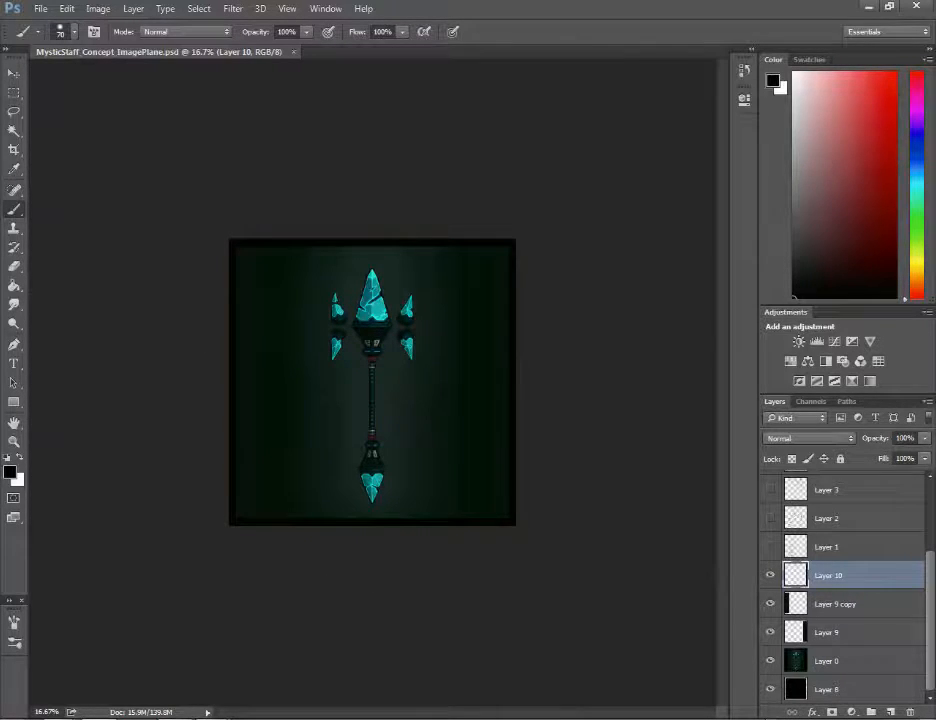
{"action": "mouse_move", "coordinate": [224, 710]}
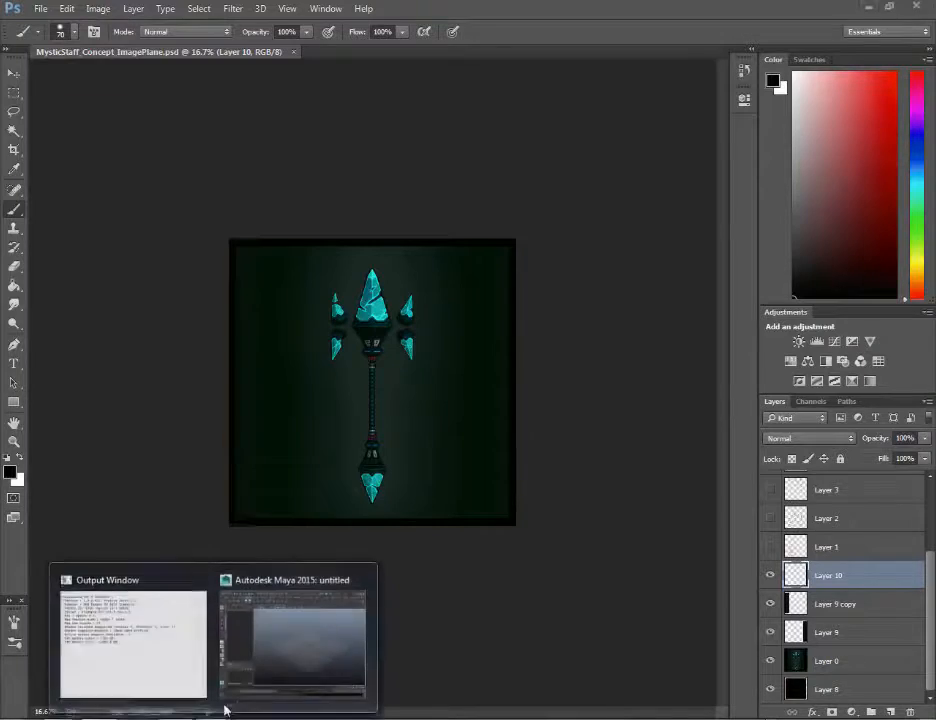
{"action": "left_click", "coordinate": [272, 651]}
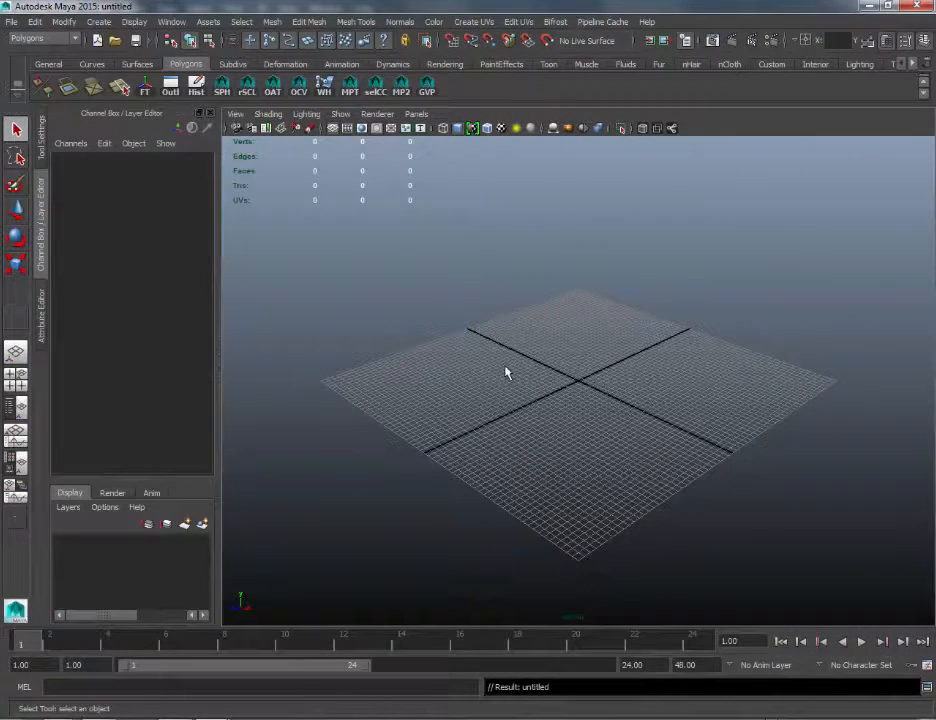
Step: Create a polygon plane at the grid origin and scale it up uniformly to about 31.4
{"action": "left_click", "coordinate": [922, 82]}
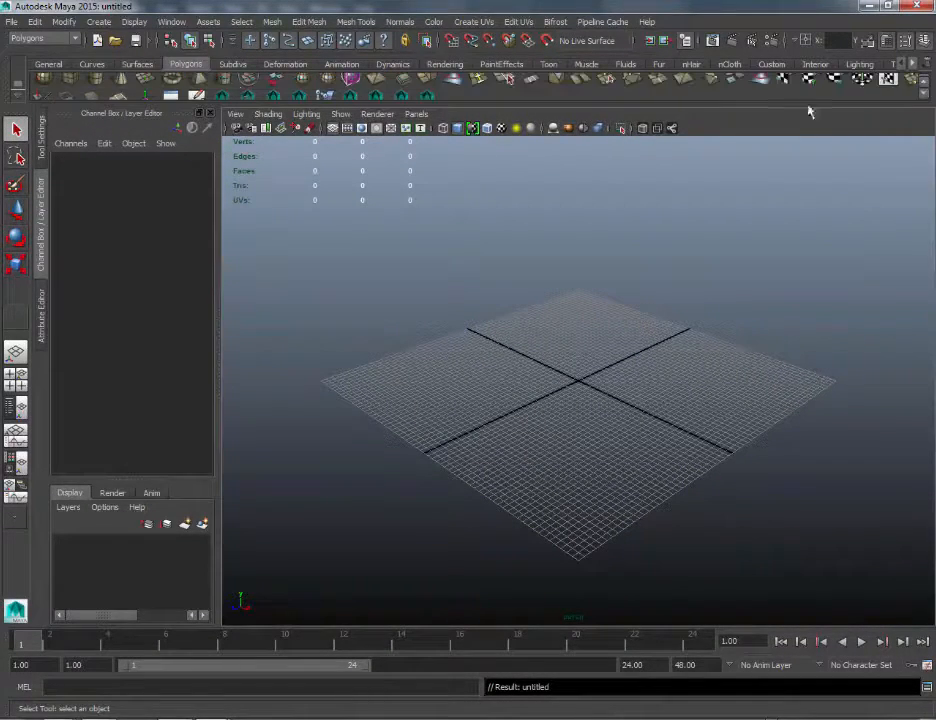
{"action": "left_click", "coordinate": [142, 77]}
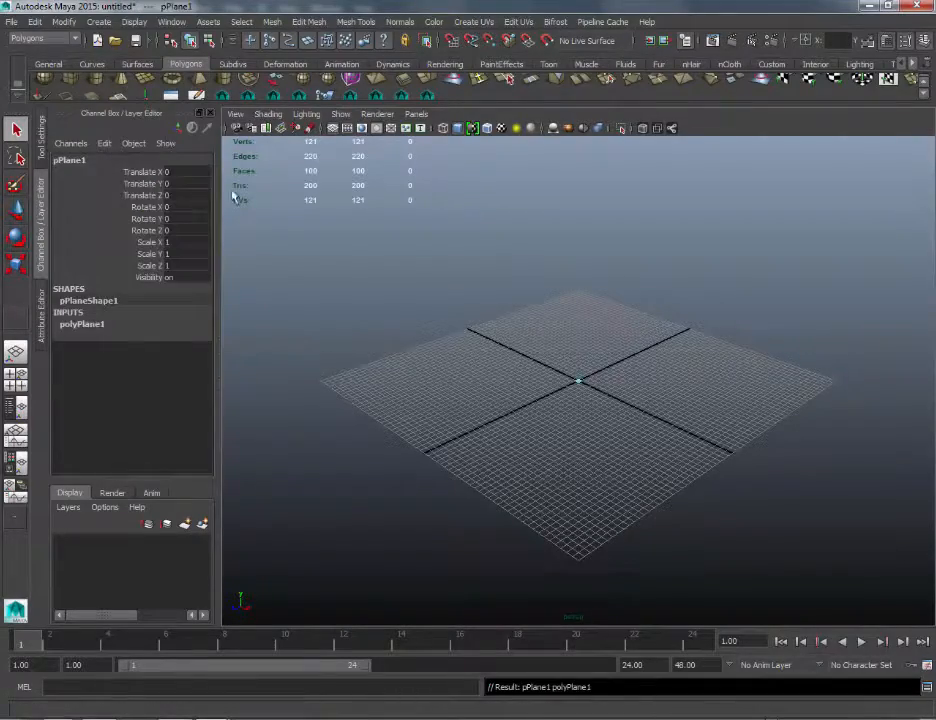
{"action": "scroll", "coordinate": [592, 398], "scroll_direction": "up", "scroll_amount": 3}
{"action": "key", "text": "r"}
{"action": "left_click_drag", "start_coordinate": [590, 386], "coordinate": [765, 345]}
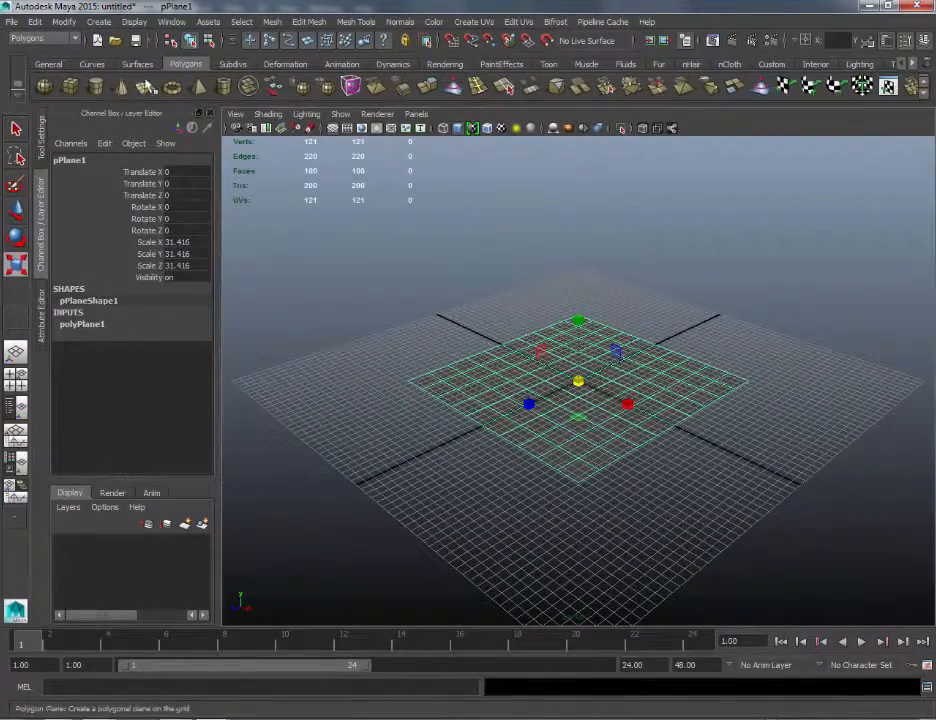
{"action": "scroll", "coordinate": [679, 440], "scroll_direction": "up", "scroll_amount": 2}
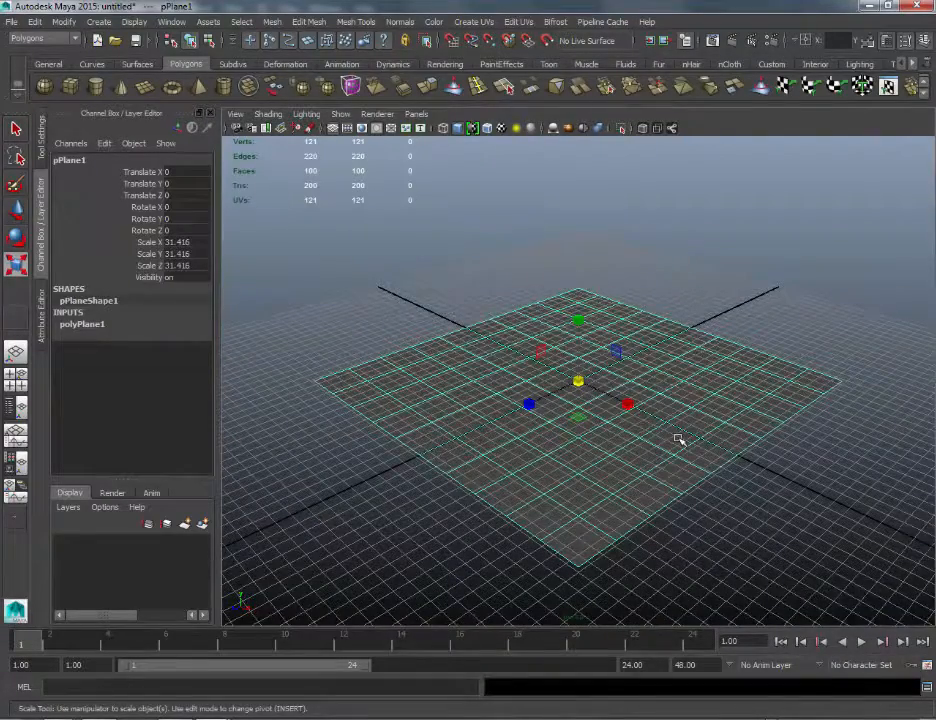
Step: Set the plane's X, Y and Z scale to 40
{"action": "double_click", "coordinate": [172, 243]}
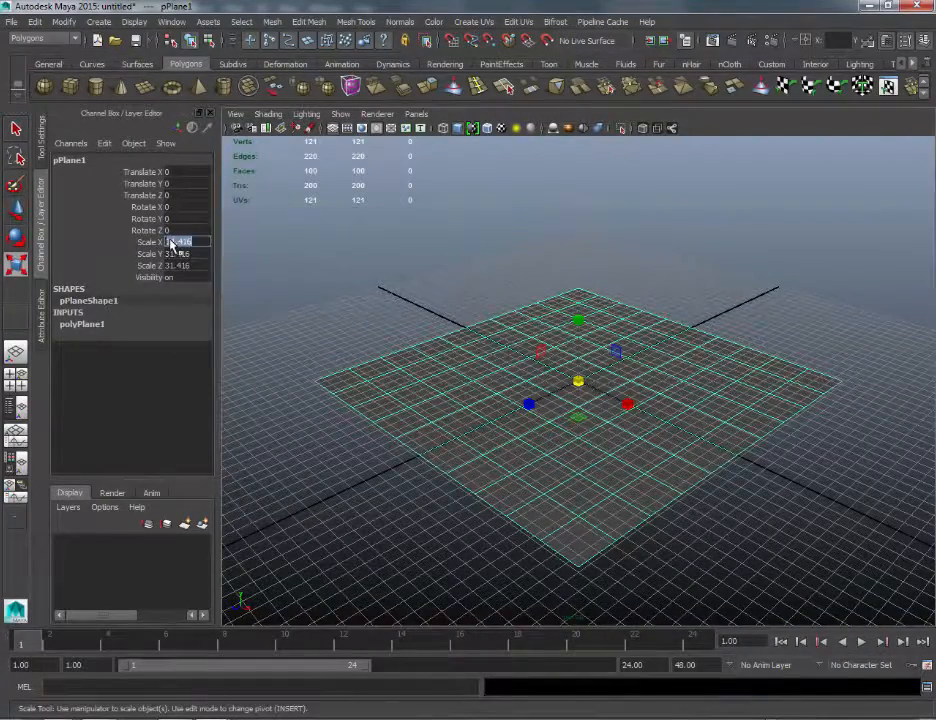
{"action": "type", "text": "40"}
{"action": "key", "text": "Tab"}
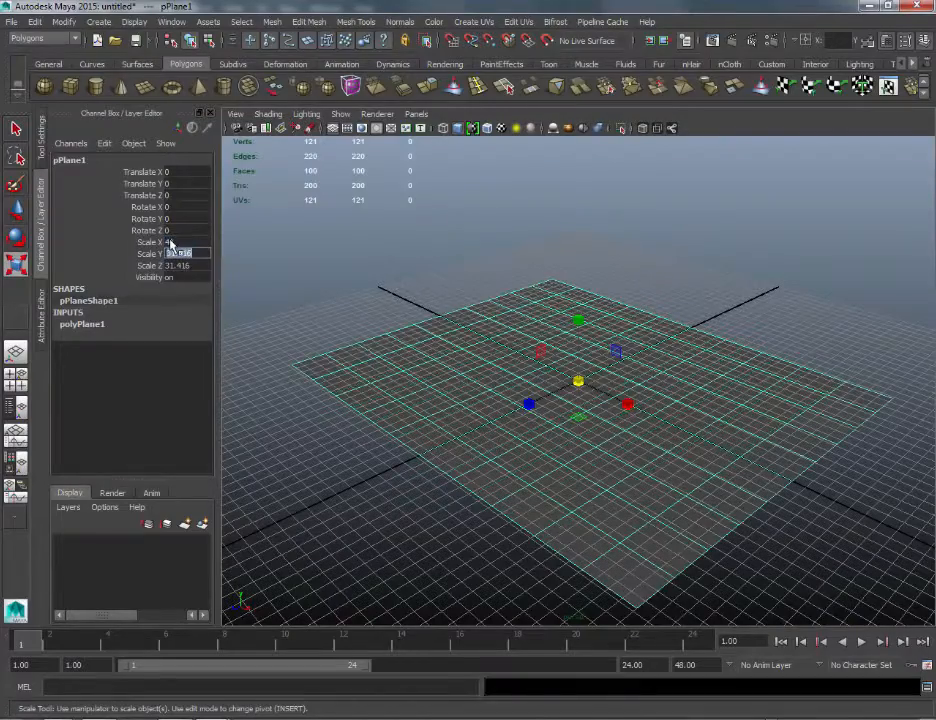
{"action": "type", "text": "40"}
{"action": "key", "text": "Tab"}
{"action": "type", "text": "40"}
{"action": "key", "text": "Return"}
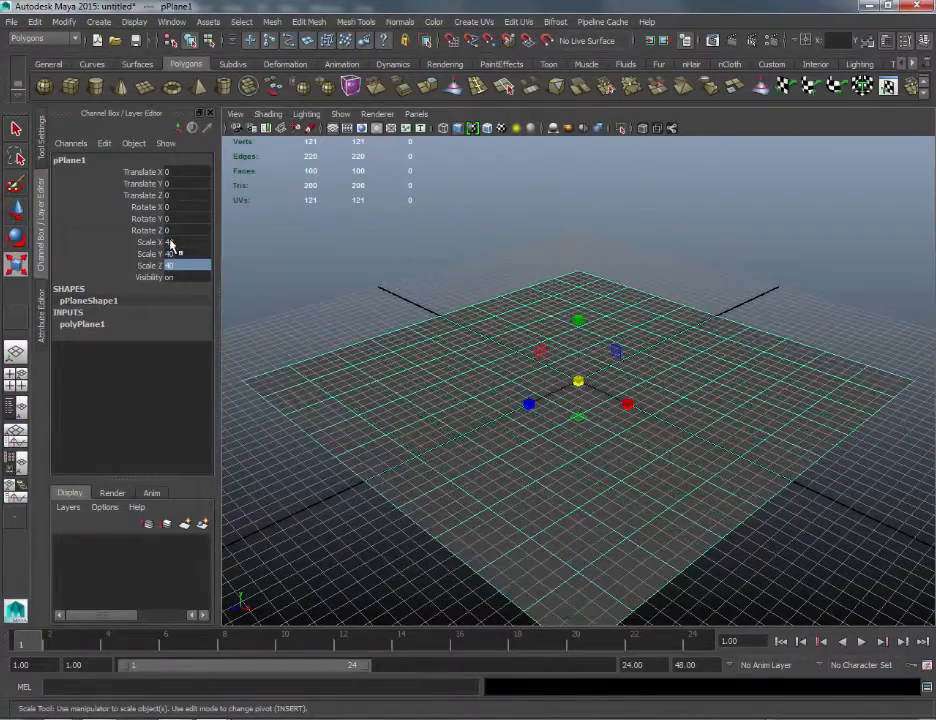
Step: Rotate the plane upright by setting its X rotation to 90
{"action": "key", "text": "e"}
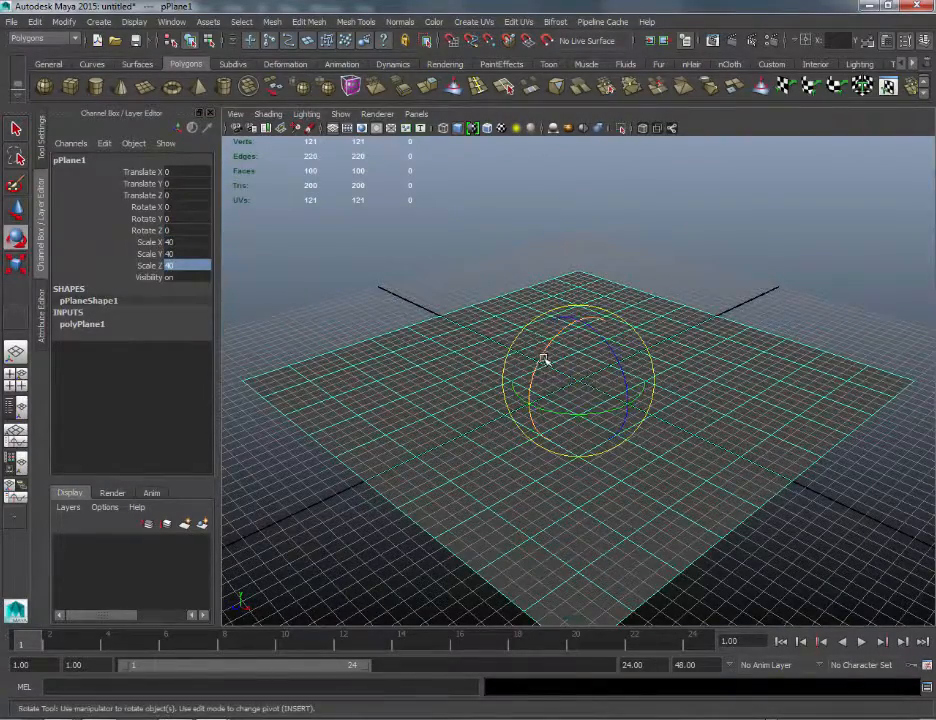
{"action": "left_click_drag", "start_coordinate": [545, 359], "coordinate": [528, 410]}
{"action": "left_click", "coordinate": [190, 207]}
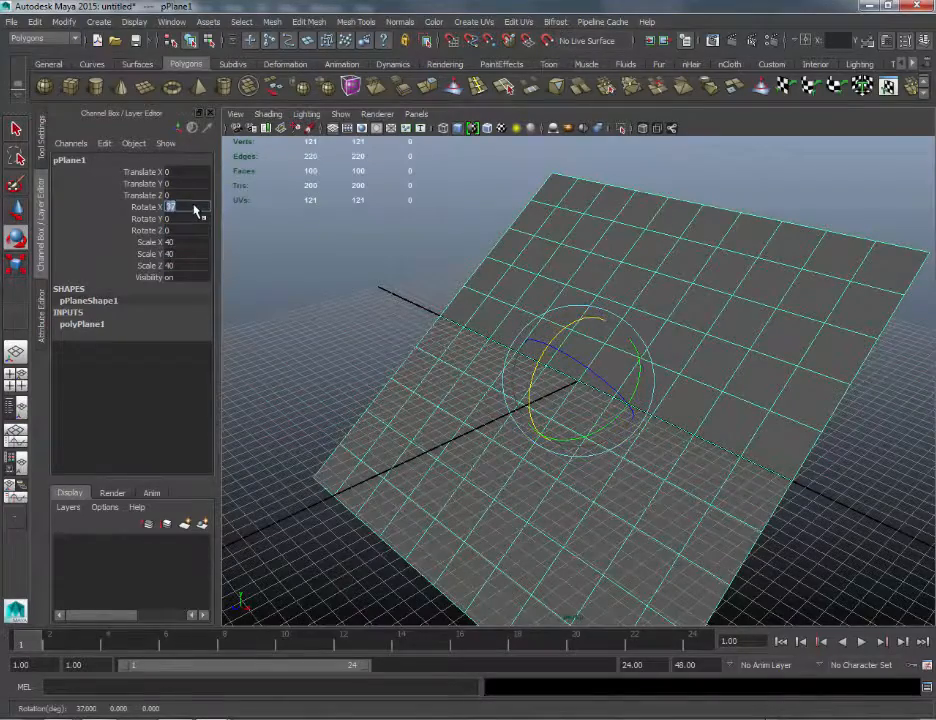
{"action": "type", "text": "90"}
{"action": "key", "text": "Return"}
Step: Switch to the front view and frame the upright plane in it
{"action": "left_click_drag", "start_coordinate": [576, 366], "coordinate": [690, 382], "text": "alt"}
{"action": "key", "text": "space"}
{"action": "right_click_drag", "start_coordinate": [691, 384], "coordinate": [637, 240], "text": "alt"}
{"action": "middle_click_drag", "start_coordinate": [756, 393], "coordinate": [612, 390], "text": "alt"}
{"action": "right_click_drag", "start_coordinate": [612, 390], "coordinate": [581, 268], "text": "alt"}
{"action": "middle_click_drag", "start_coordinate": [645, 242], "coordinate": [666, 250], "text": "alt"}
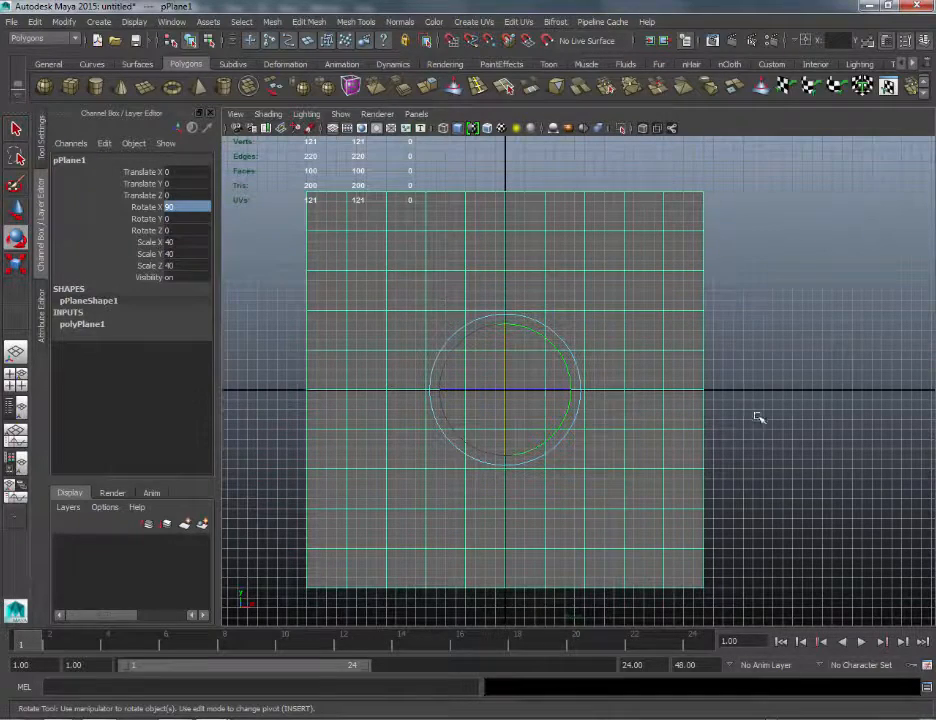
Step: Connect a file texture to the color of the plane's lambert1 material and load MysticStaff_Concept_ImagePlane.jpg
{"action": "key", "text": "ctrl+a"}
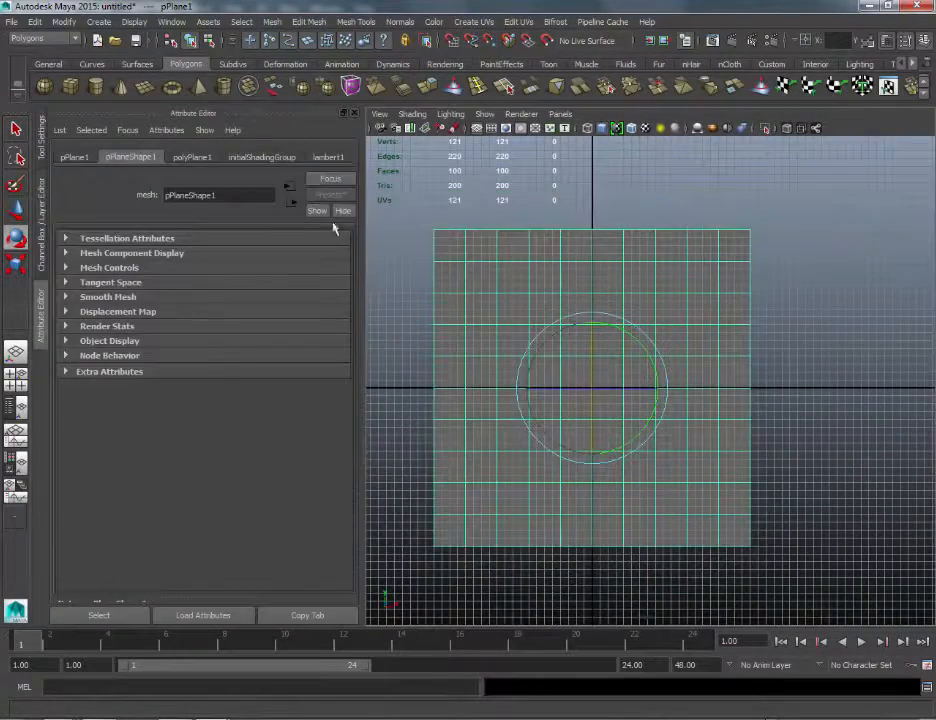
{"action": "left_click", "coordinate": [344, 160]}
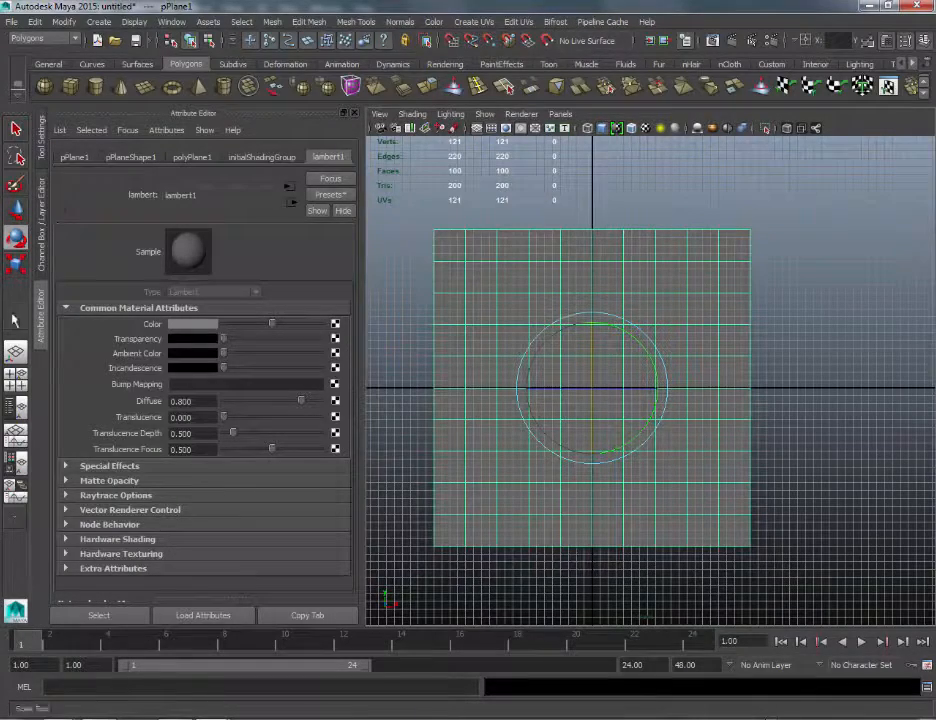
{"action": "left_click", "coordinate": [335, 323]}
{"action": "left_click", "coordinate": [424, 366]}
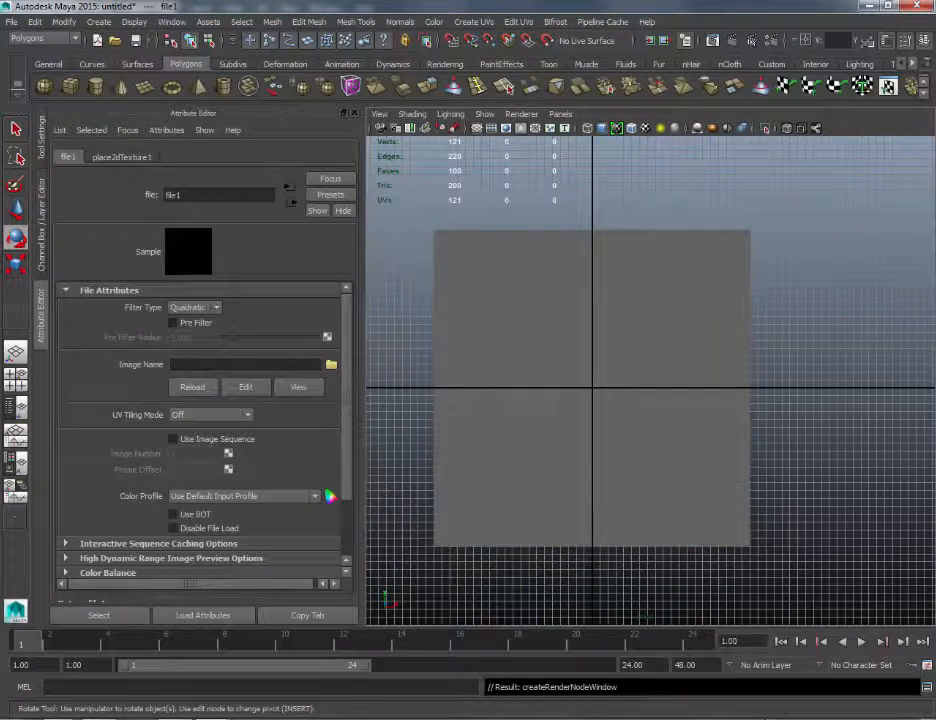
{"action": "left_click", "coordinate": [331, 366]}
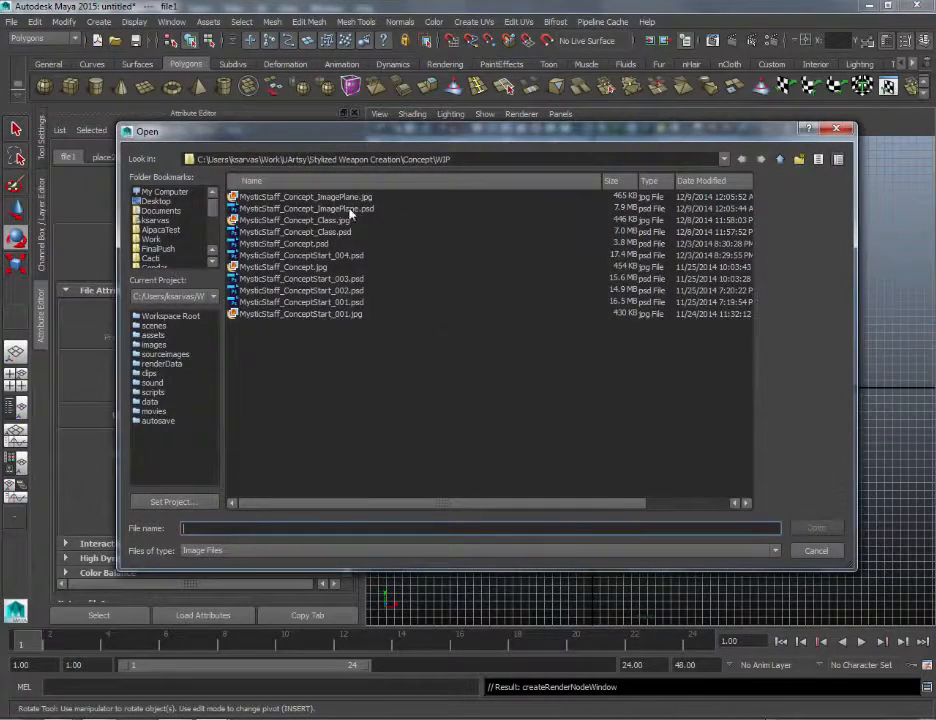
{"action": "left_click", "coordinate": [265, 197]}
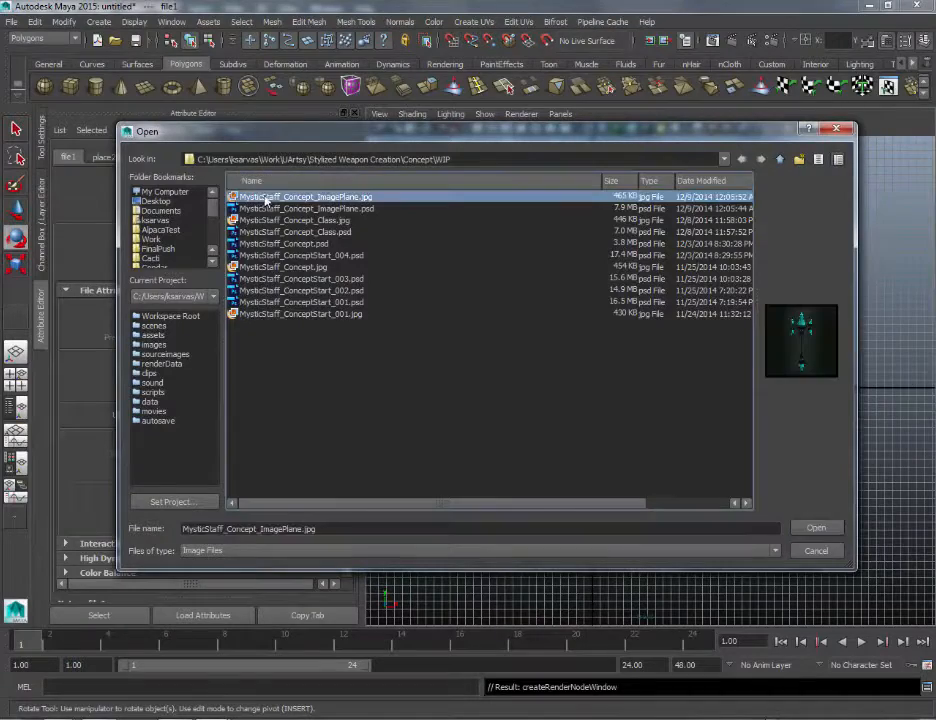
{"action": "left_click", "coordinate": [817, 530]}
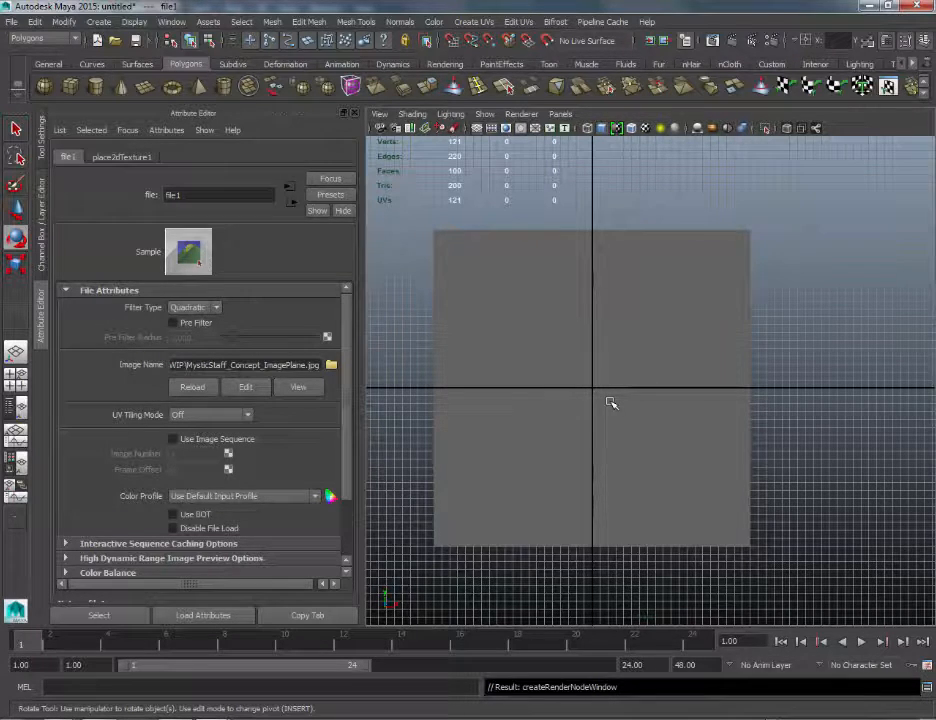
Step: Turn on textured display in the shaded viewport for the staff image
{"action": "key", "text": "6"}
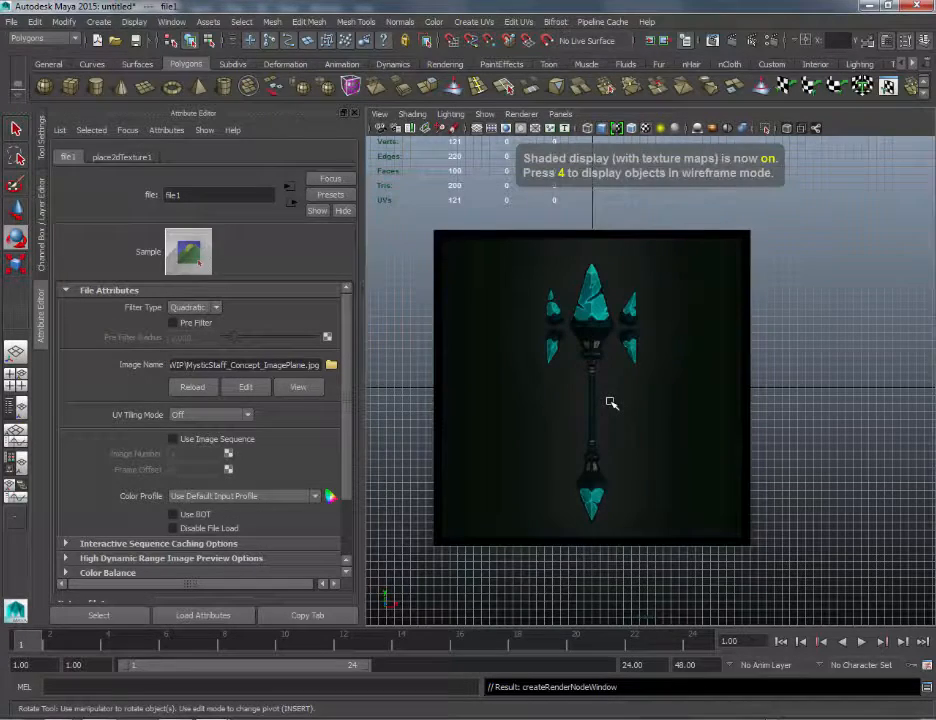
{"action": "key", "text": "5"}
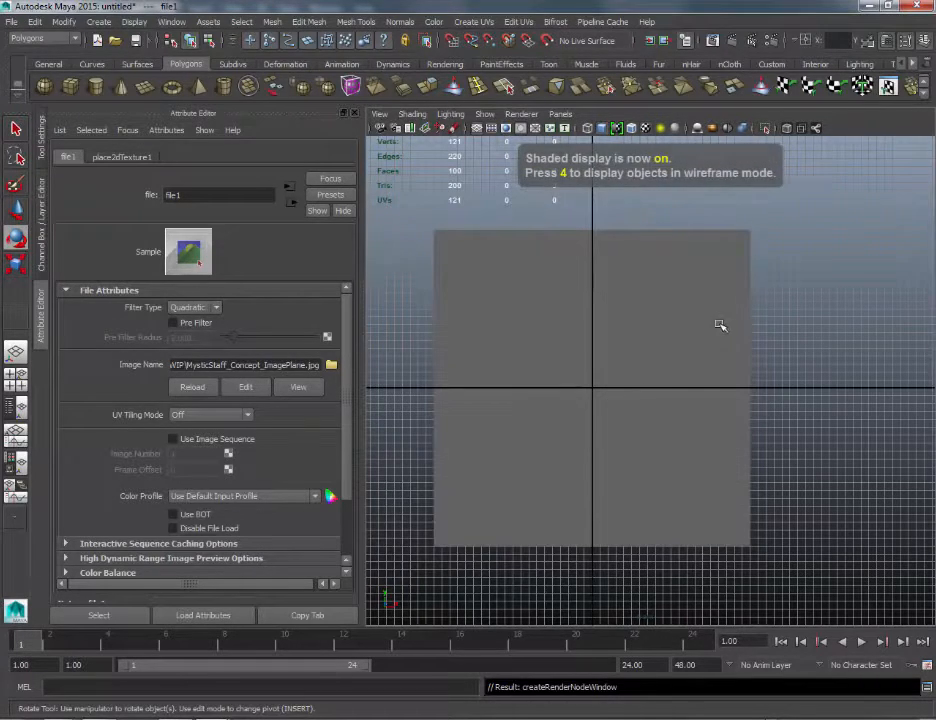
{"action": "left_click", "coordinate": [646, 130]}
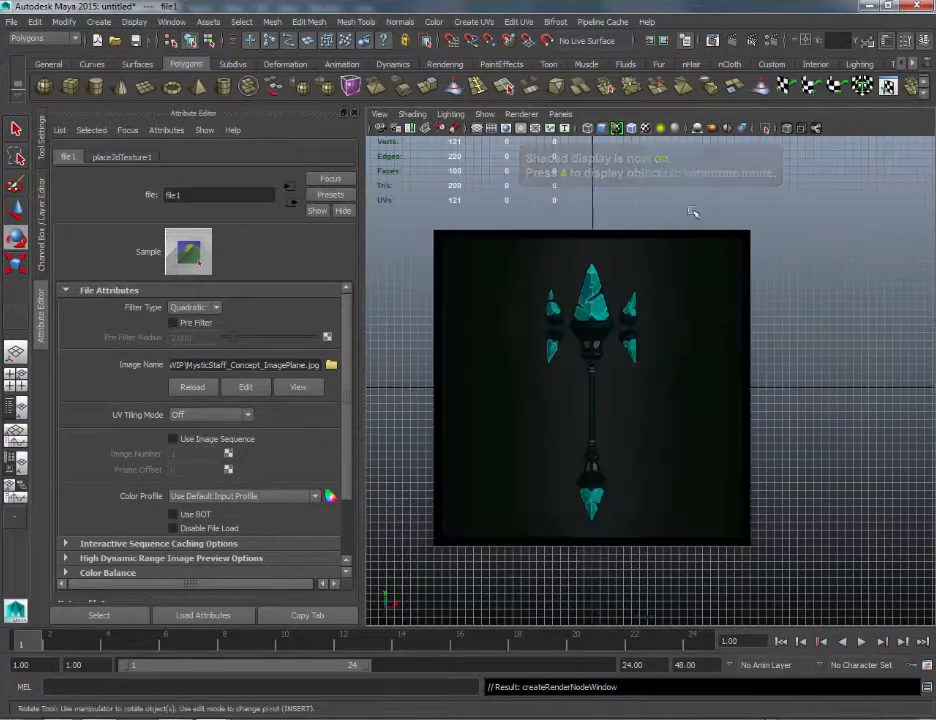
Step: Select the image plane and raise its lambert1 material's transparency to a little under half
{"action": "left_click", "coordinate": [735, 418]}
{"action": "scroll", "coordinate": [730, 418], "scroll_direction": "up", "scroll_amount": 2}
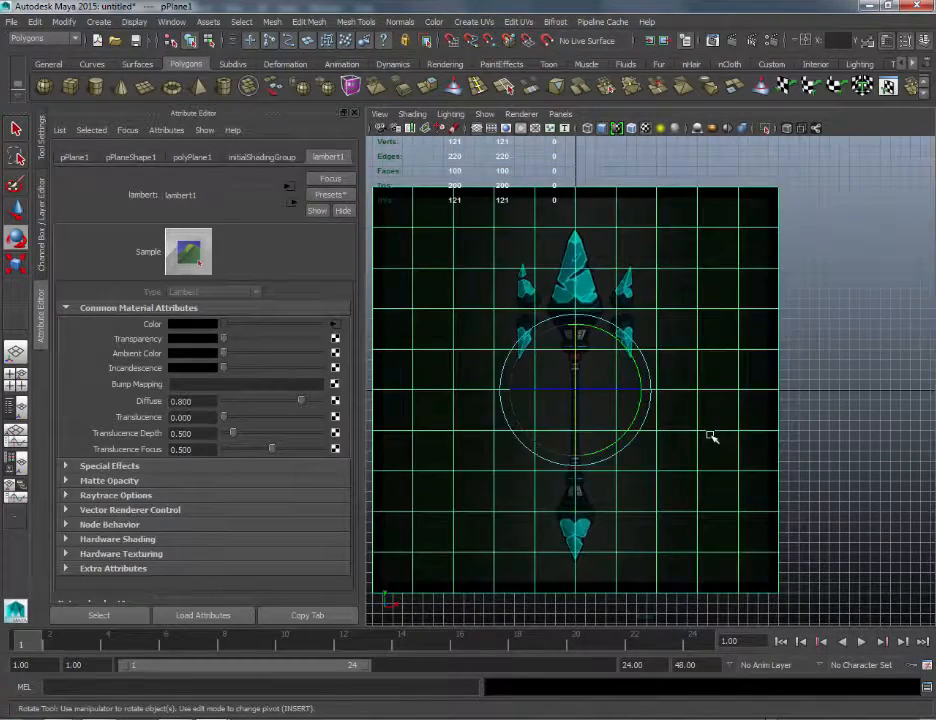
{"action": "key", "text": "w"}
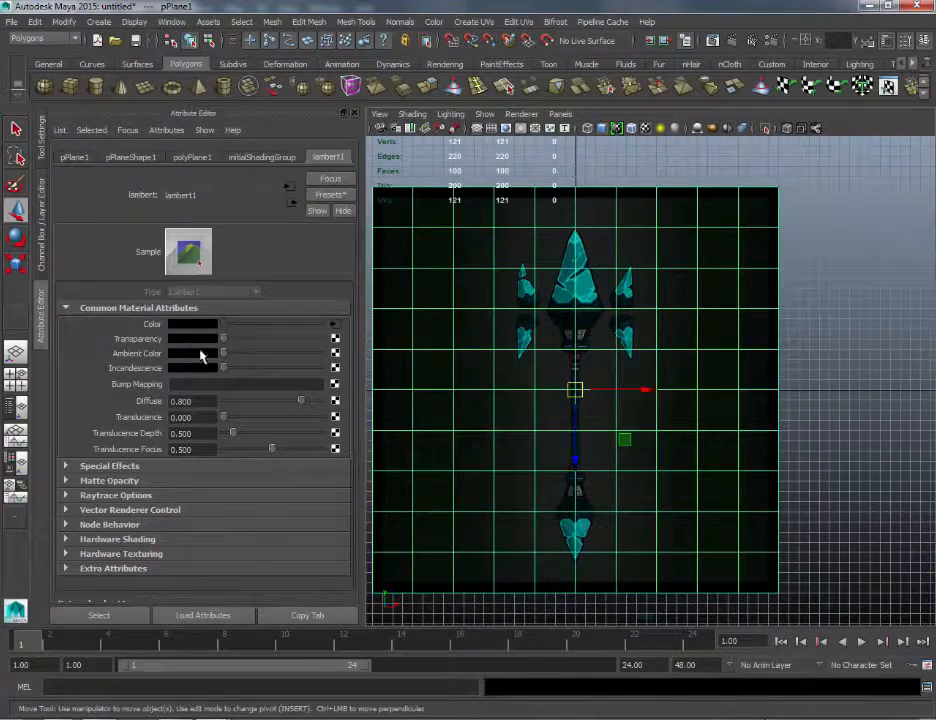
{"action": "left_click_drag", "start_coordinate": [222, 340], "coordinate": [265, 340]}
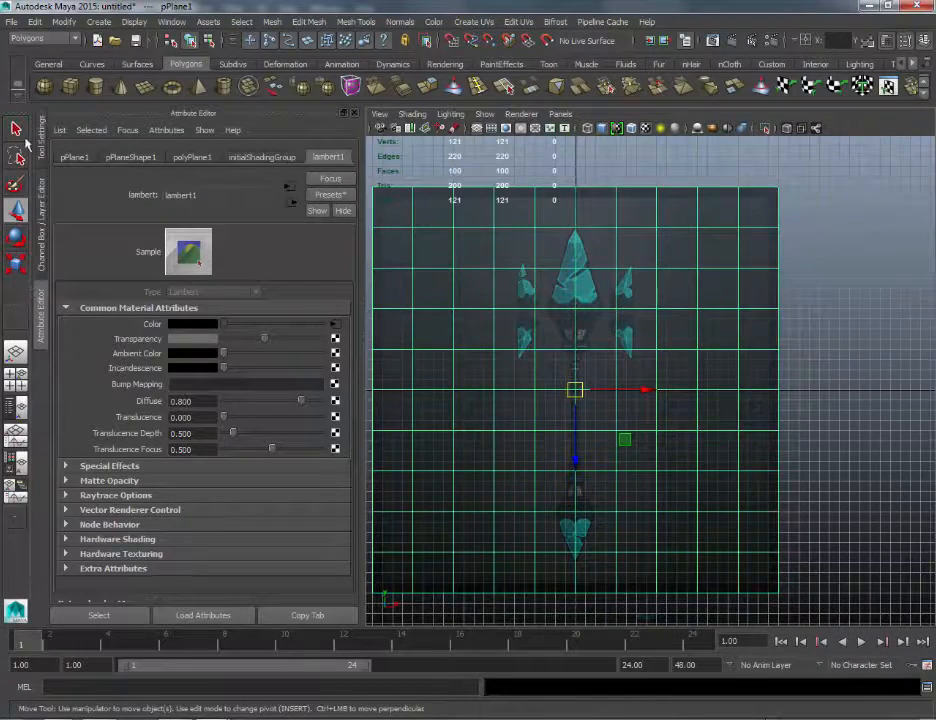
Step: Add the image plane to a new display layer, set the layer to reference, and test selecting the plane
{"action": "left_click", "coordinate": [41, 213]}
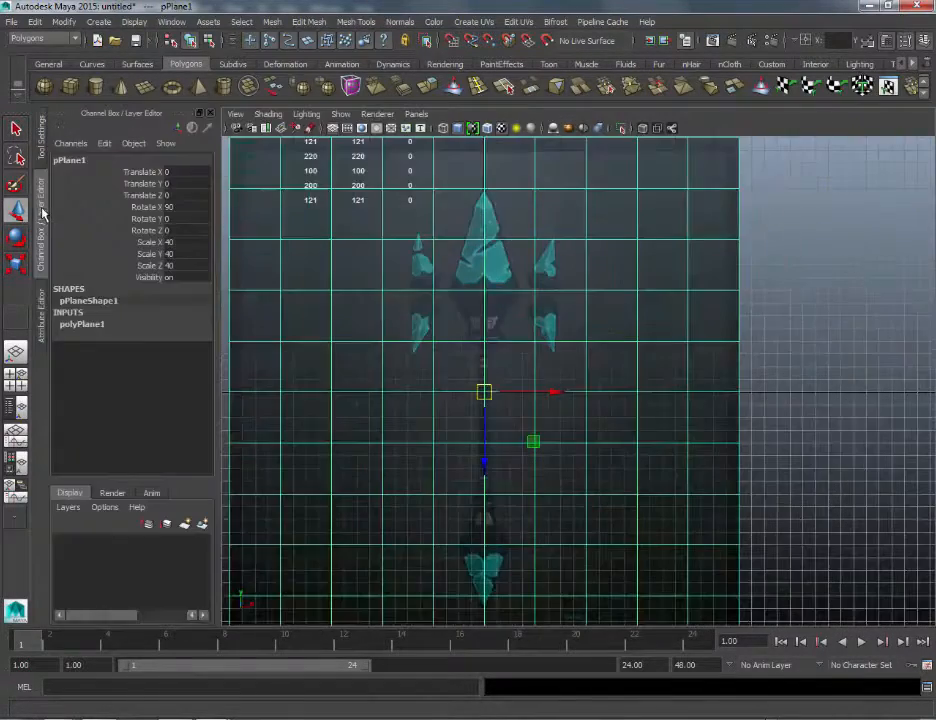
{"action": "left_click", "coordinate": [203, 525]}
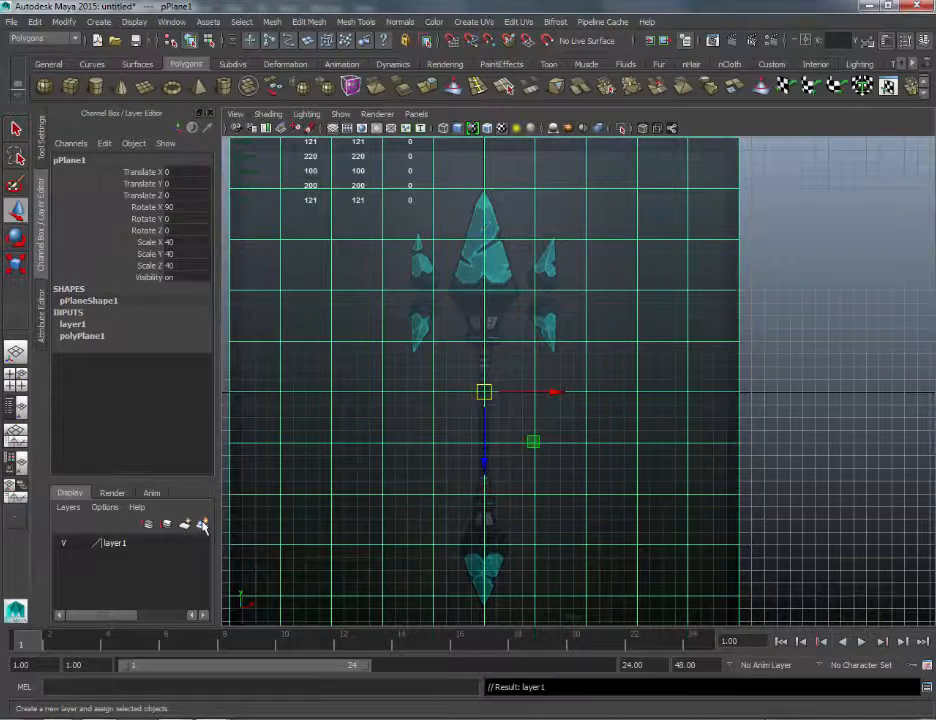
{"action": "left_click", "coordinate": [81, 545]}
{"action": "left_click", "coordinate": [81, 545]}
{"action": "left_click_drag", "start_coordinate": [905, 490], "coordinate": [400, 325]}
{"action": "left_click_drag", "start_coordinate": [779, 462], "coordinate": [300, 240]}
{"action": "left_click_drag", "start_coordinate": [269, 162], "coordinate": [314, 321]}
{"action": "left_click_drag", "start_coordinate": [718, 512], "coordinate": [509, 393]}
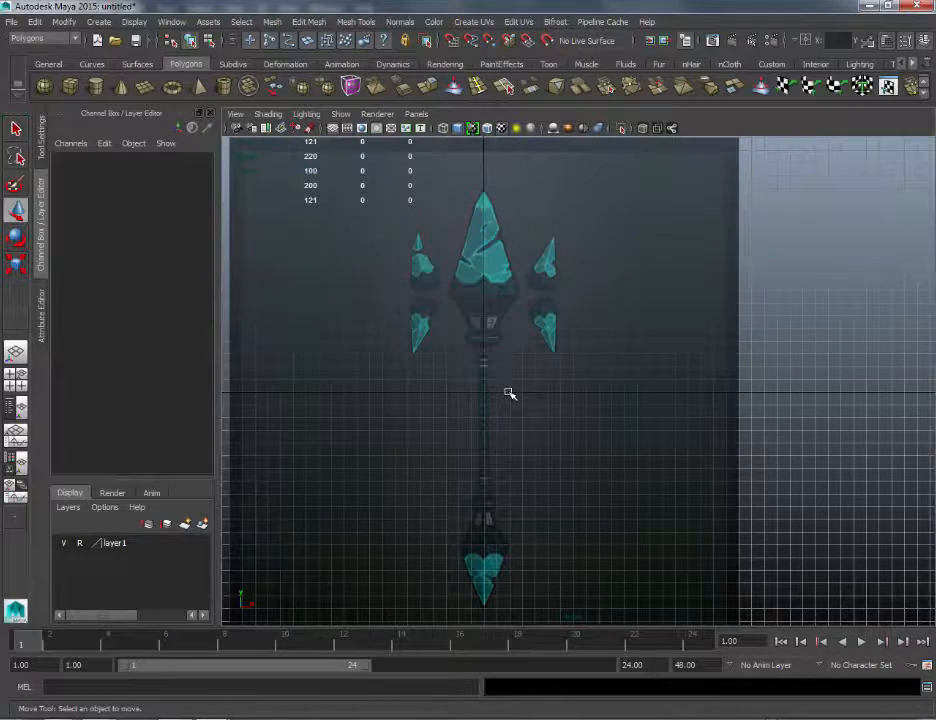
Step: Create a polygon cylinder at the origin over the staff's handle and scale it up uniformly to about 1.05
{"action": "scroll", "coordinate": [483, 424], "scroll_direction": "up", "scroll_amount": 5}
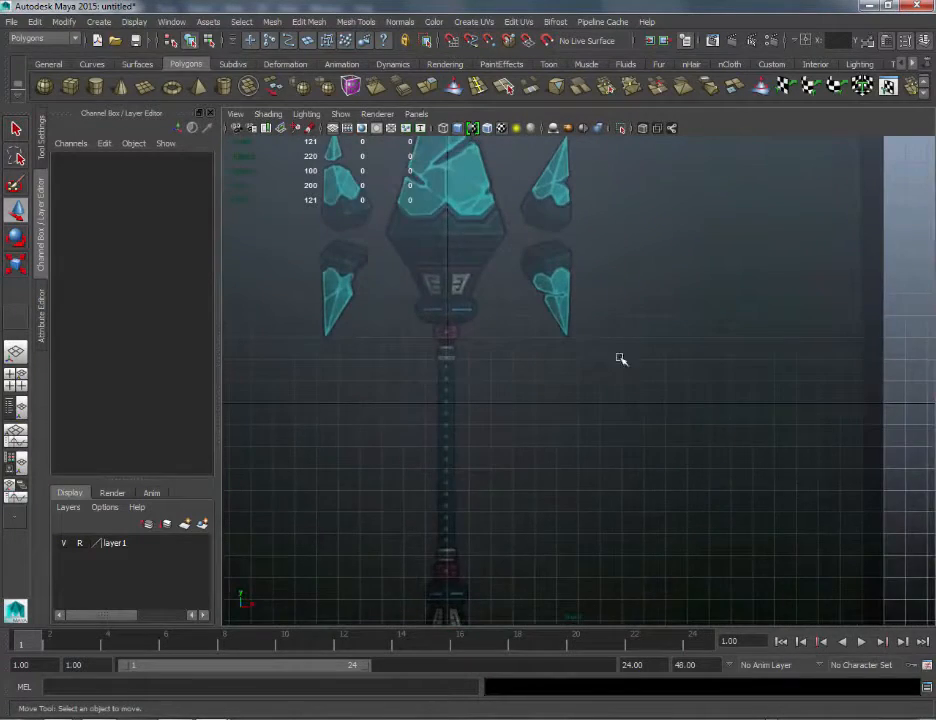
{"action": "middle_click_drag", "start_coordinate": [621, 359], "coordinate": [681, 330], "text": "alt"}
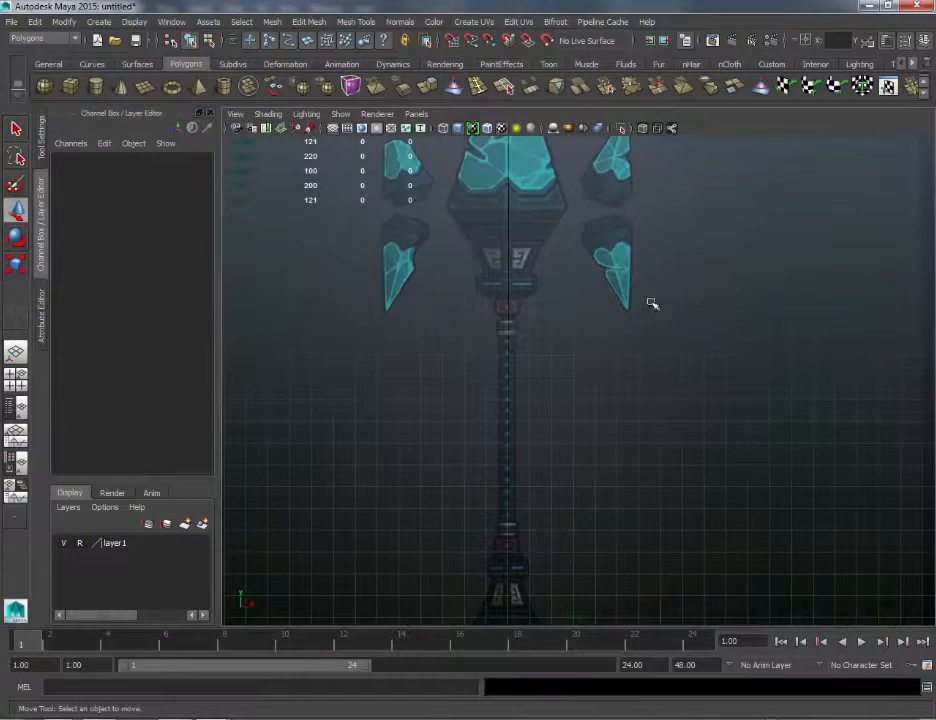
{"action": "left_click", "coordinate": [96, 86]}
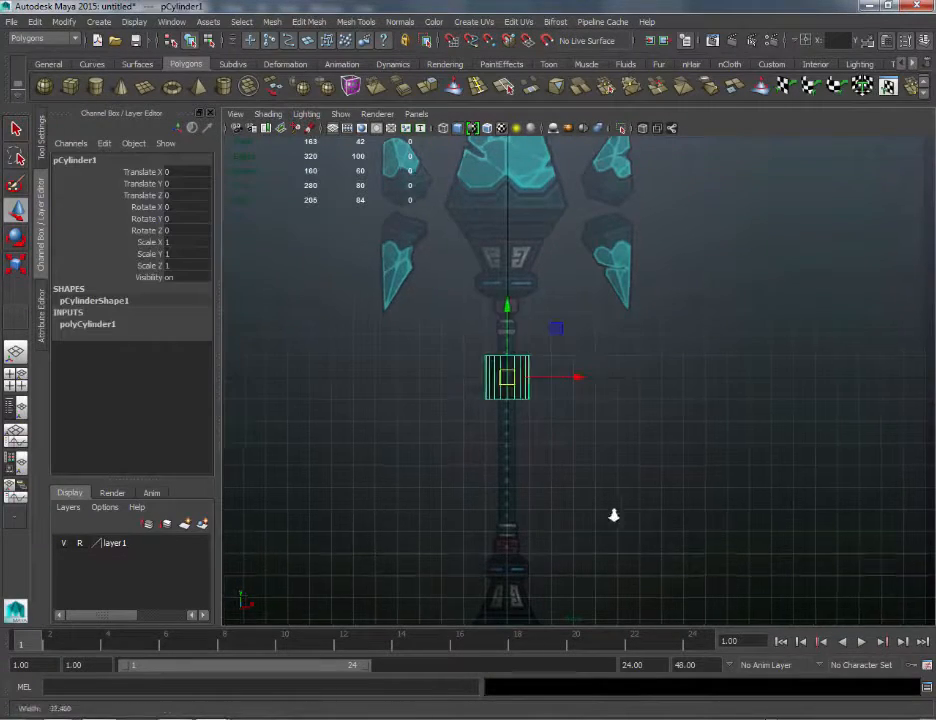
{"action": "scroll", "coordinate": [669, 387], "scroll_direction": "up", "scroll_amount": 3}
{"action": "key", "text": "r"}
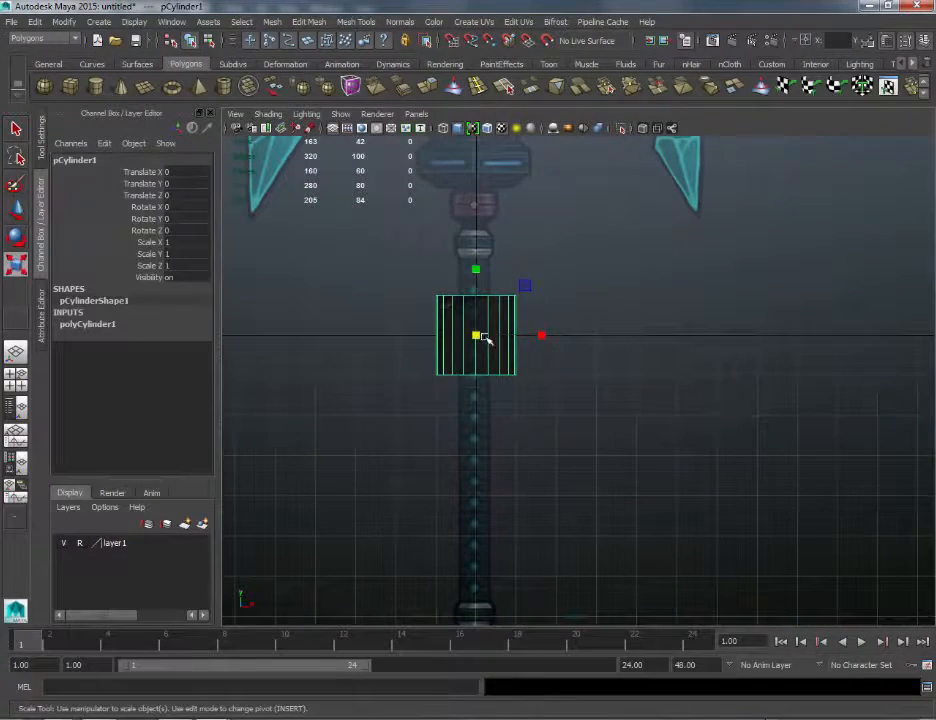
{"action": "left_click_drag", "start_coordinate": [476, 335], "coordinate": [484, 331]}
{"action": "middle_click_drag", "start_coordinate": [580, 255], "coordinate": [656, 357], "text": "alt"}
{"action": "scroll", "coordinate": [645, 400], "scroll_direction": "up", "scroll_amount": 3}
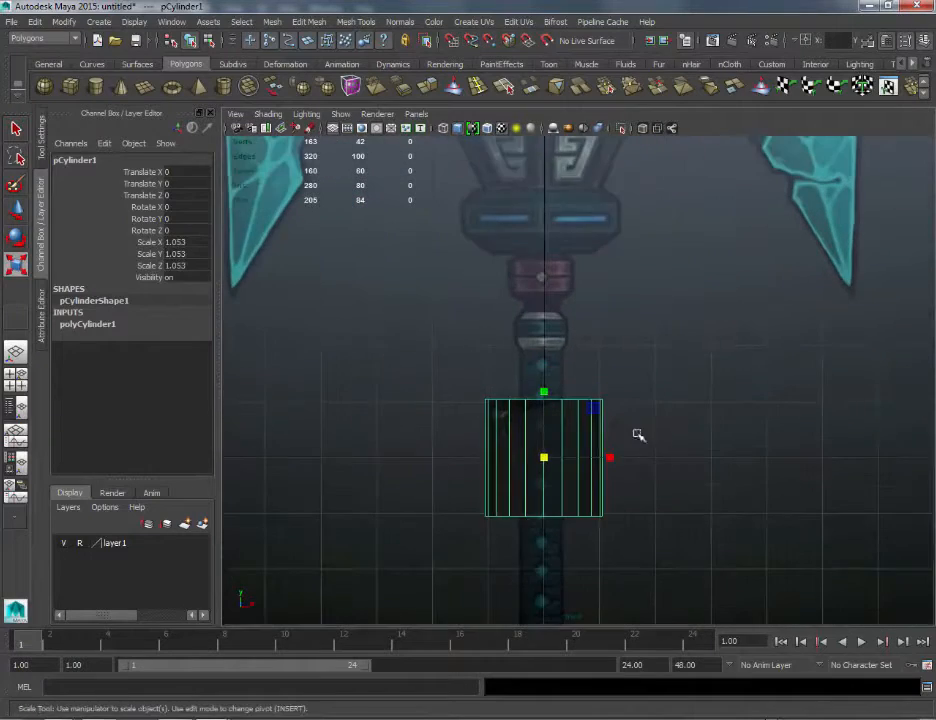
{"action": "middle_click_drag", "start_coordinate": [637, 434], "coordinate": [608, 407], "text": "alt"}
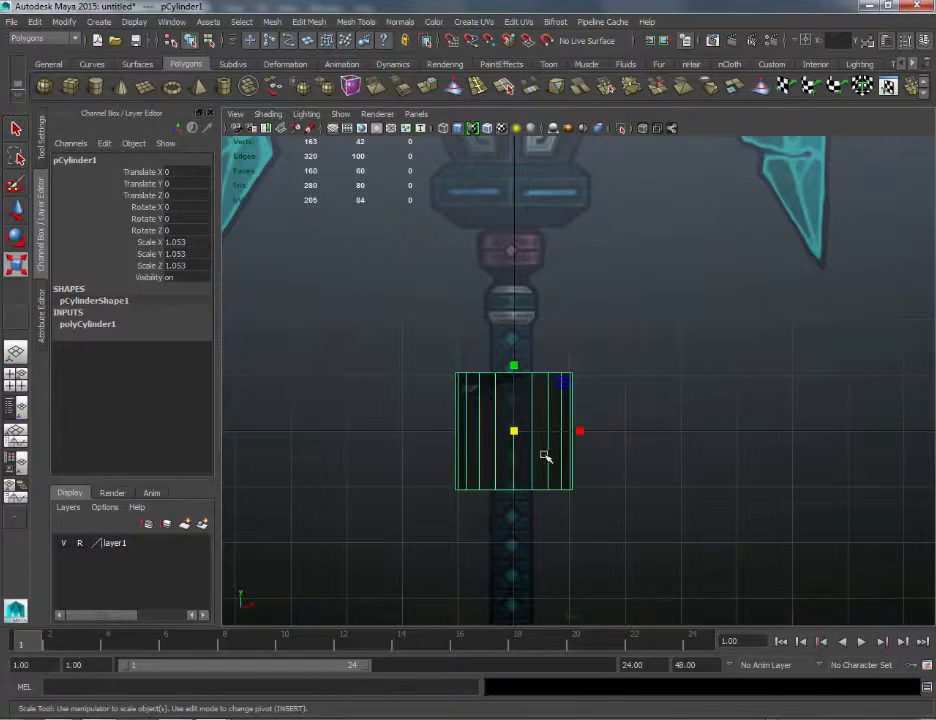
Step: Assign a new Lambert material to the cylinder and raise its transparency to roughly four fifths
{"action": "right_click_drag", "start_coordinate": [544, 412], "coordinate": [636, 647]}
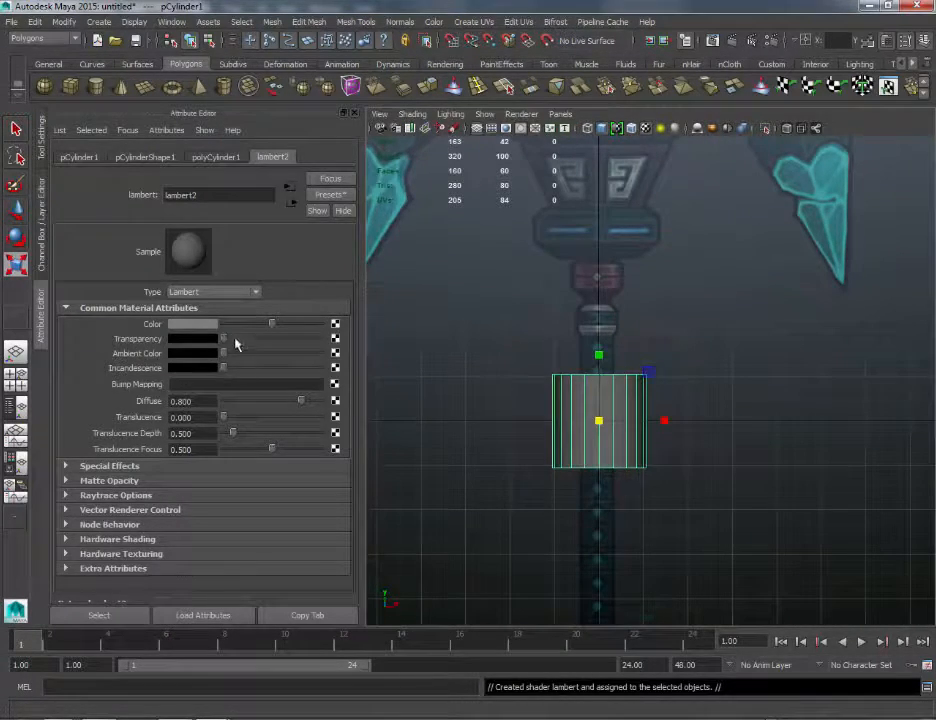
{"action": "left_click_drag", "start_coordinate": [223, 340], "coordinate": [305, 340]}
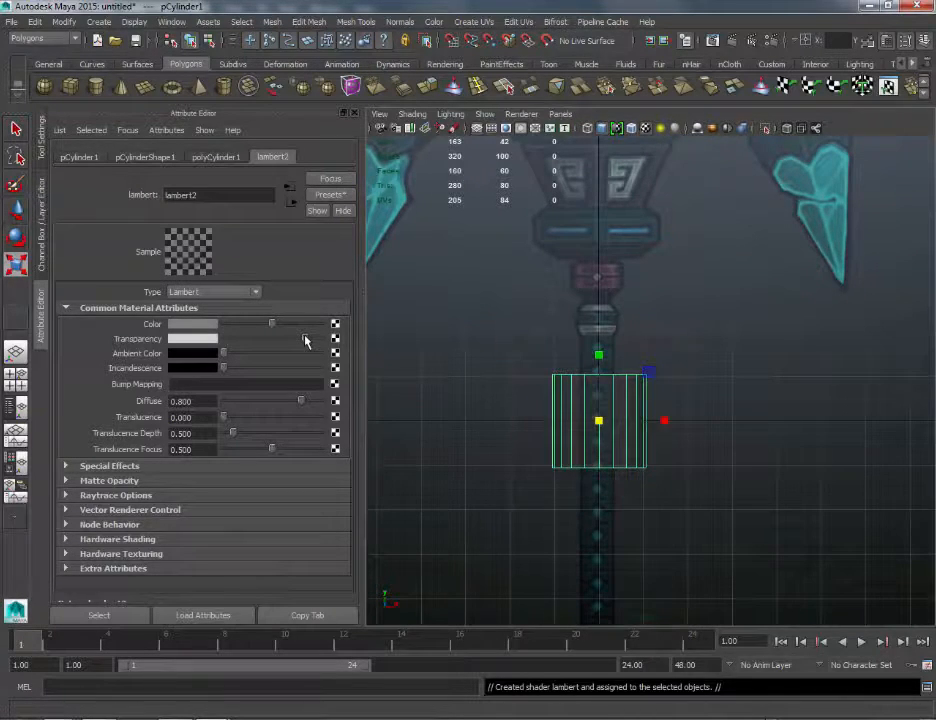
{"action": "scroll", "coordinate": [689, 292], "scroll_direction": "up", "scroll_amount": 2}
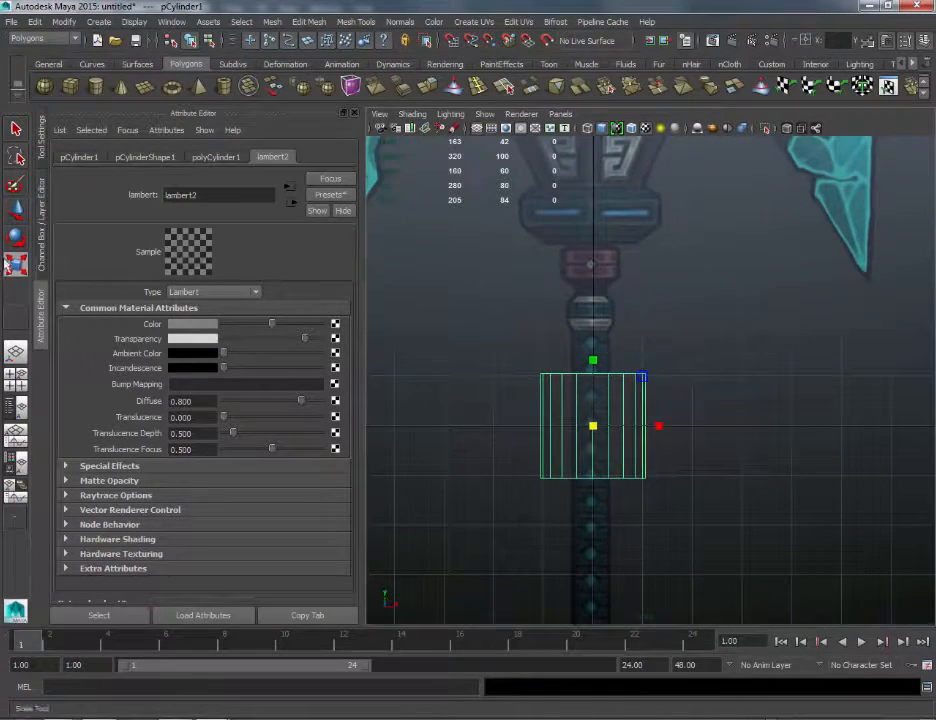
Step: Stretch the cylinder vertically to a Y scale of about 1.906 so its top reaches the upper collar
{"action": "left_click", "coordinate": [42, 230]}
{"action": "scroll", "coordinate": [622, 424], "scroll_direction": "up", "scroll_amount": 4}
{"action": "middle_click_drag", "start_coordinate": [607, 361], "coordinate": [645, 318], "text": "alt"}
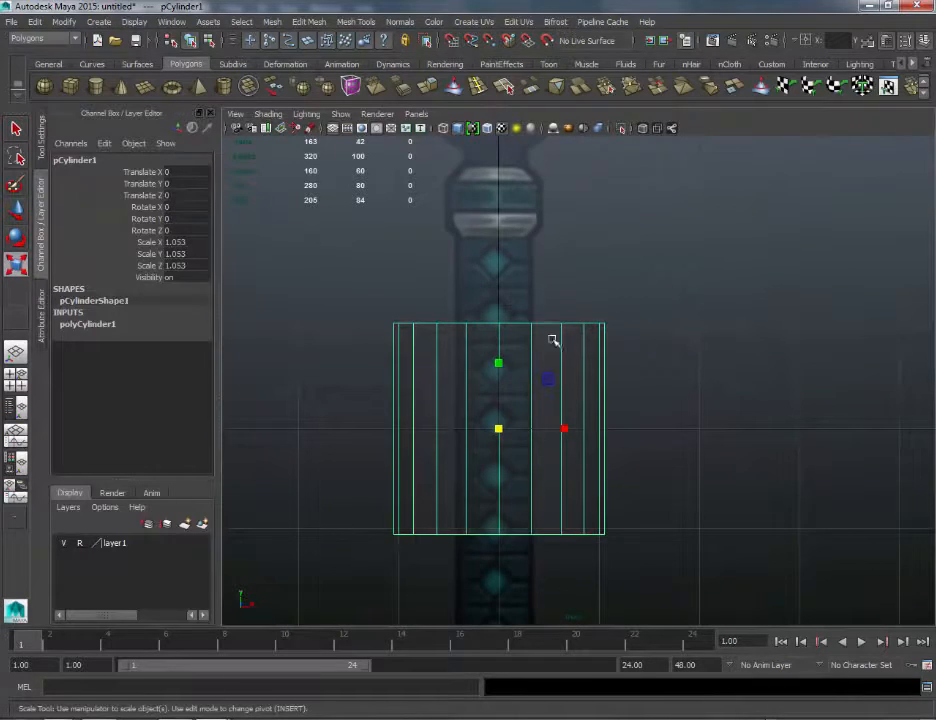
{"action": "left_click_drag", "start_coordinate": [500, 354], "coordinate": [503, 313]}
{"action": "scroll", "coordinate": [512, 253], "scroll_direction": "down", "scroll_amount": 7}
{"action": "middle_click_drag", "start_coordinate": [536, 352], "coordinate": [531, 257], "text": "alt"}
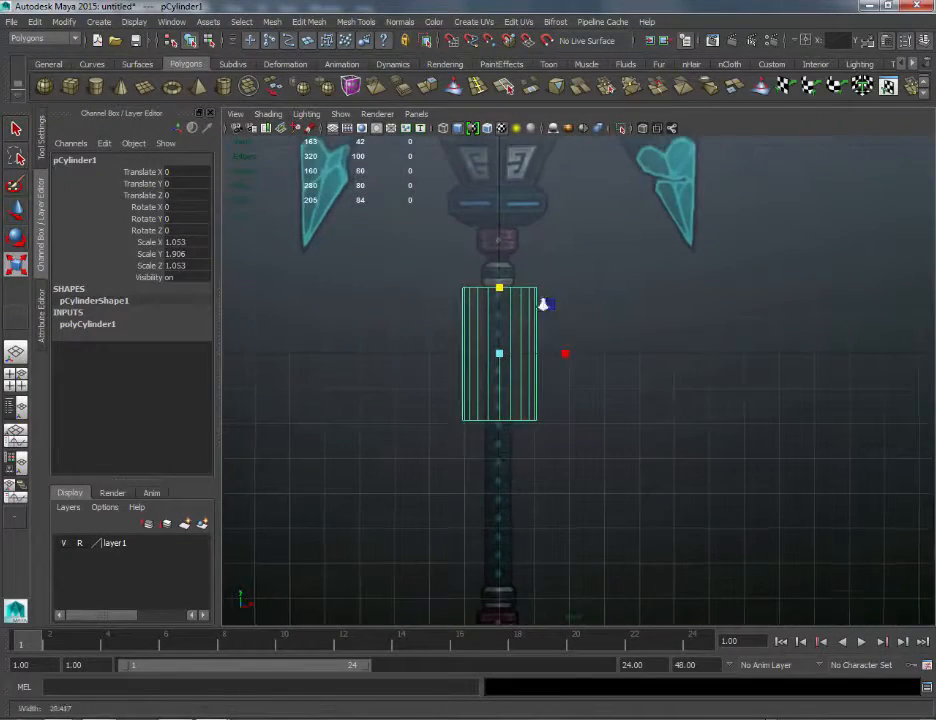
Step: Select the cylinder's top ring of vertices and nudge it up to the base of the upper collar
{"action": "scroll", "coordinate": [545, 304], "scroll_direction": "up", "scroll_amount": 1}
{"action": "middle_click_drag", "start_coordinate": [583, 327], "coordinate": [612, 327], "text": "alt"}
{"action": "scroll", "coordinate": [602, 336], "scroll_direction": "up", "scroll_amount": 1}
{"action": "middle_click_drag", "start_coordinate": [571, 281], "coordinate": [595, 297], "text": "alt"}
{"action": "scroll", "coordinate": [592, 300], "scroll_direction": "up", "scroll_amount": 2}
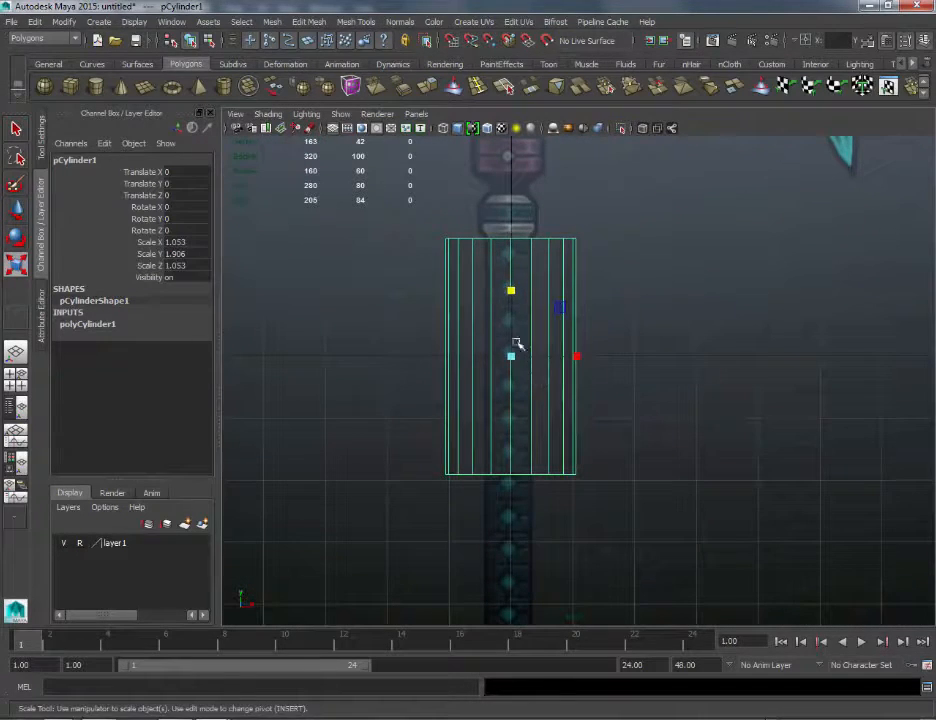
{"action": "key", "text": "q"}
{"action": "key", "text": "w"}
{"action": "right_click_drag", "start_coordinate": [513, 261], "coordinate": [432, 252]}
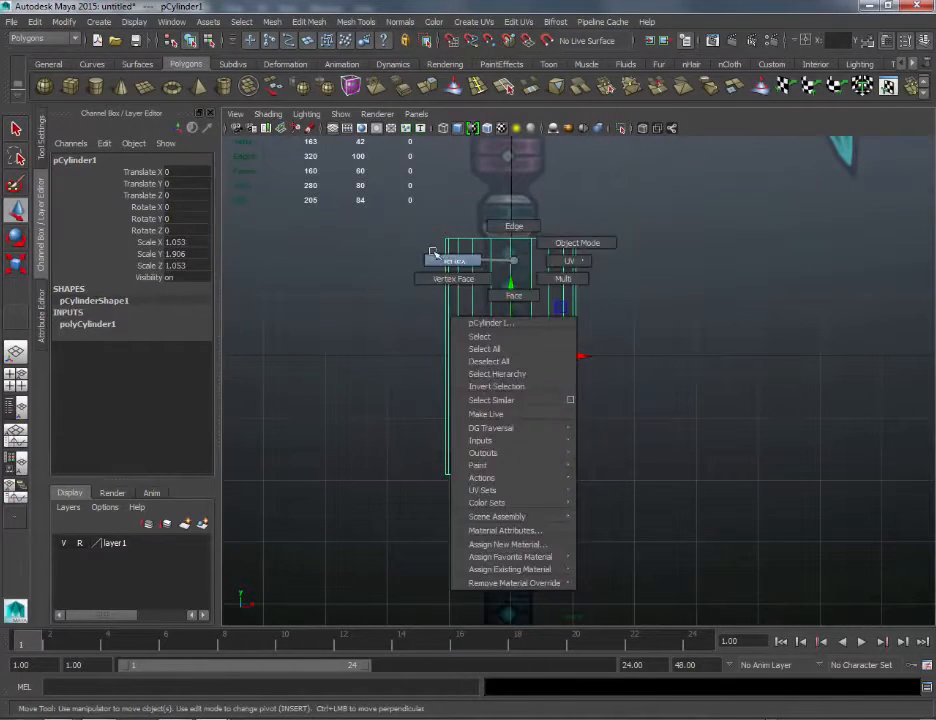
{"action": "left_click", "coordinate": [512, 166]}
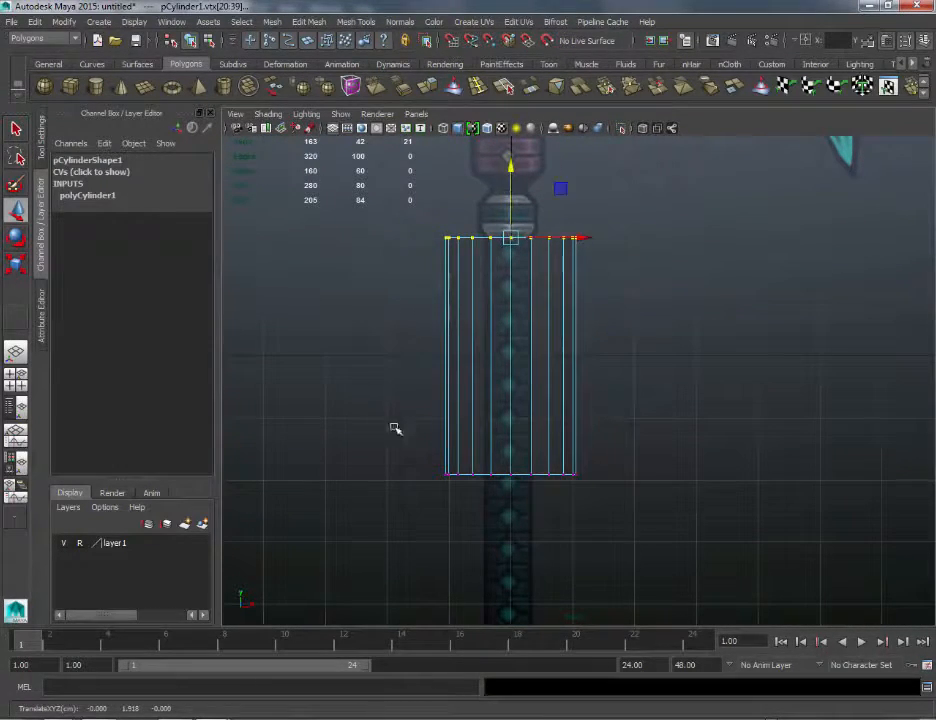
Step: Move the cylinder's bottom ring of vertices down to the lower collar and return to object mode
{"action": "left_click_drag", "start_coordinate": [395, 430], "coordinate": [705, 489]}
{"action": "middle_click_drag", "start_coordinate": [705, 471], "coordinate": [643, 326], "text": "alt"}
{"action": "left_click_drag", "start_coordinate": [450, 260], "coordinate": [450, 503]}
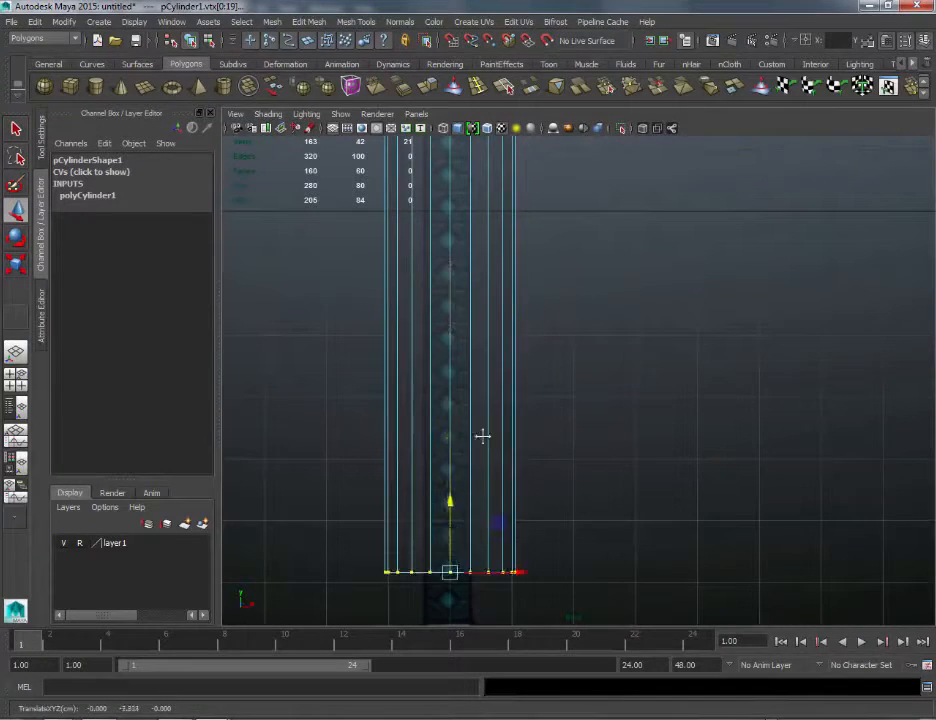
{"action": "middle_click_drag", "start_coordinate": [483, 437], "coordinate": [510, 174], "text": "alt"}
{"action": "left_click_drag", "start_coordinate": [478, 245], "coordinate": [486, 287]}
{"action": "middle_click_drag", "start_coordinate": [637, 202], "coordinate": [629, 464], "text": "alt"}
{"action": "right_click_drag", "start_coordinate": [629, 464], "coordinate": [623, 317], "text": "alt"}
{"action": "middle_click_drag", "start_coordinate": [623, 317], "coordinate": [620, 353], "text": "alt"}
{"action": "right_click_drag", "start_coordinate": [620, 353], "coordinate": [583, 488], "text": "alt"}
{"action": "middle_click_drag", "start_coordinate": [583, 488], "coordinate": [582, 460], "text": "alt"}
{"action": "right_click_drag", "start_coordinate": [522, 414], "coordinate": [574, 396]}
{"action": "left_click_drag", "start_coordinate": [486, 296], "coordinate": [545, 350]}
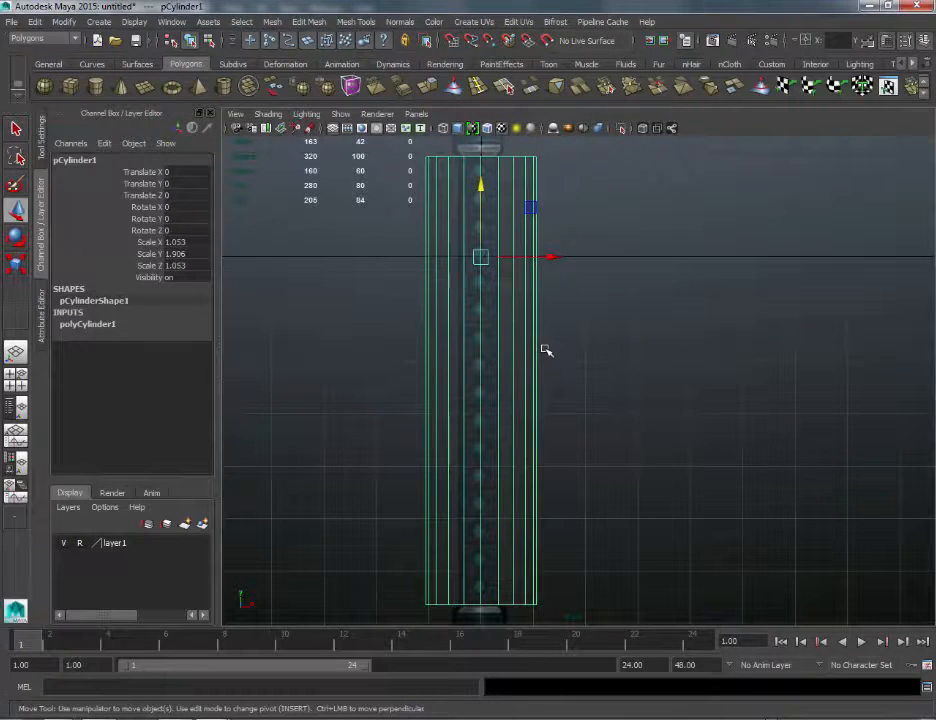
Step: Narrow the cylinder to about 0.398 in X and Z so it matches the width of the staff's handle
{"action": "key", "text": "r"}
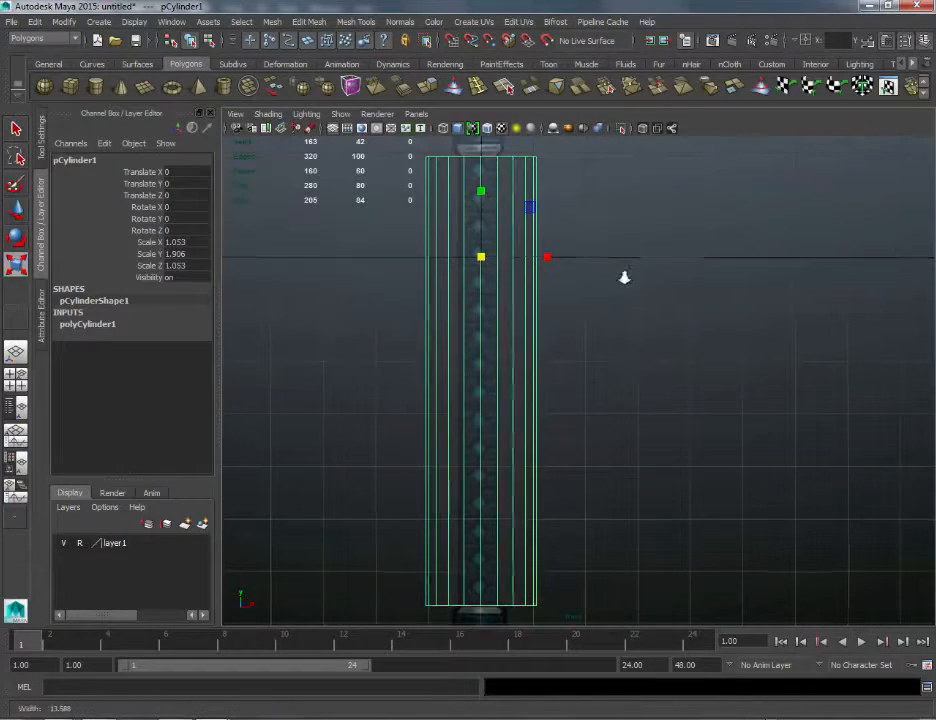
{"action": "scroll", "coordinate": [612, 272], "scroll_direction": "up", "scroll_amount": 1}
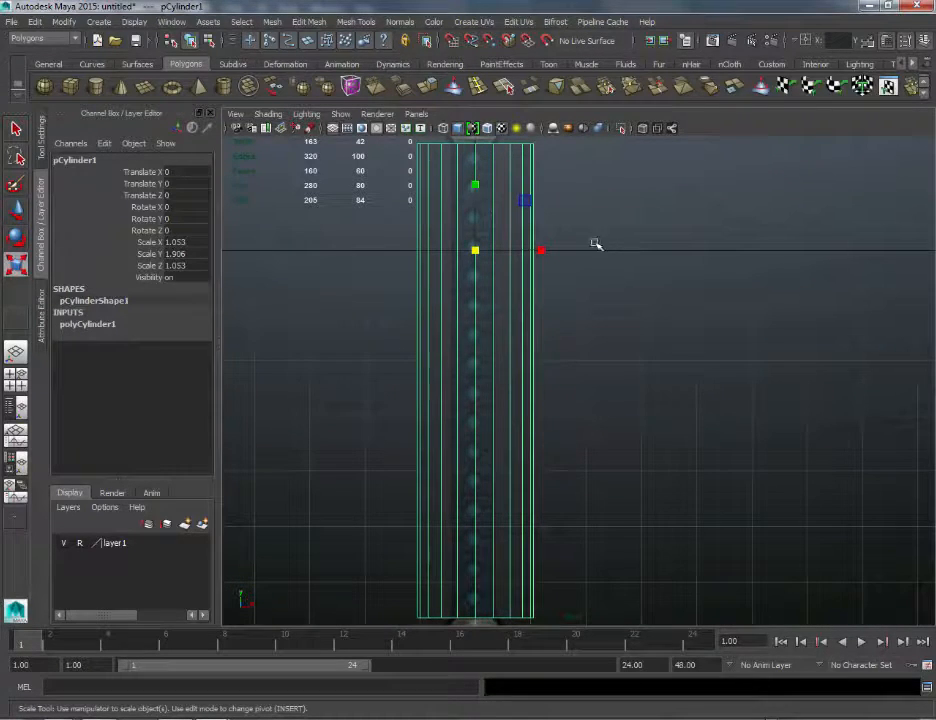
{"action": "middle_click_drag", "start_coordinate": [636, 215], "coordinate": [656, 339], "text": "alt"}
{"action": "right_click_drag", "start_coordinate": [681, 261], "coordinate": [680, 331], "text": "alt"}
{"action": "middle_click_drag", "start_coordinate": [702, 320], "coordinate": [724, 314], "text": "alt"}
{"action": "right_click_drag", "start_coordinate": [663, 390], "coordinate": [664, 427], "text": "alt"}
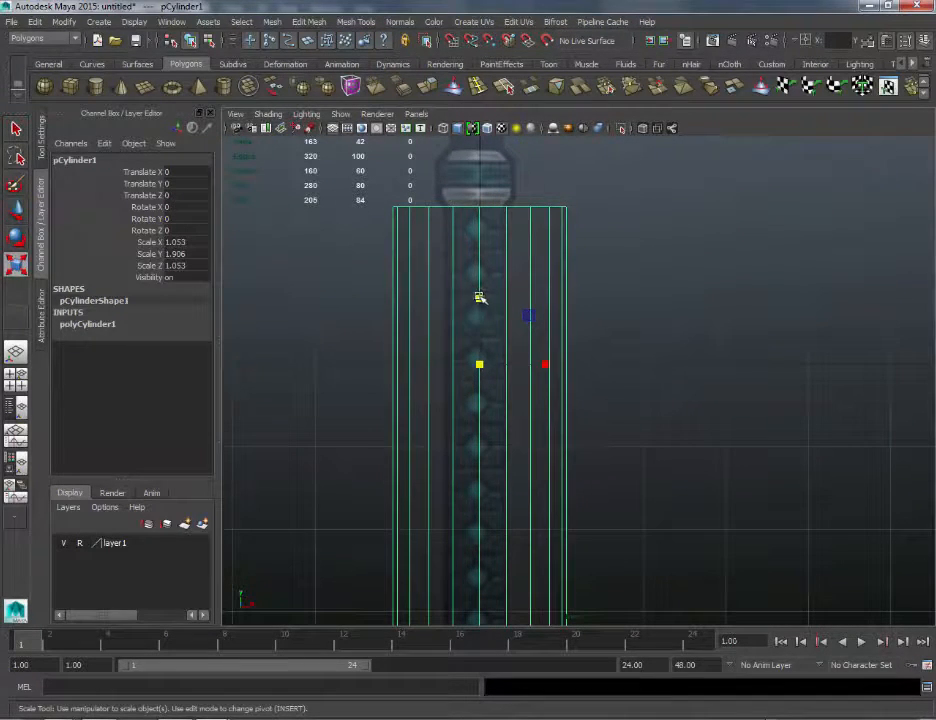
{"action": "left_click_drag", "start_coordinate": [480, 299], "coordinate": [493, 275], "text": "ctrl"}
Step: Examine the cylinder in perspective, undoing and redoing its narrowing to compare both shapes
{"action": "key", "text": "space"}
{"action": "right_click_drag", "start_coordinate": [550, 265], "coordinate": [710, 362], "text": "alt"}
{"action": "left_click_drag", "start_coordinate": [710, 362], "coordinate": [600, 352], "text": "alt"}
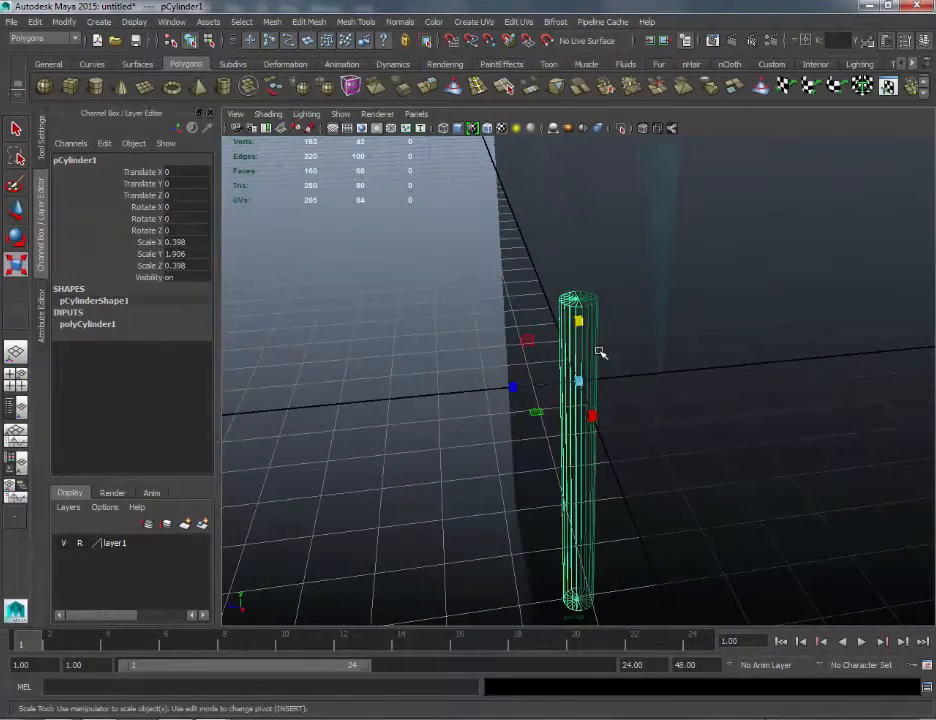
{"action": "middle_click_drag", "start_coordinate": [600, 352], "coordinate": [618, 320]}
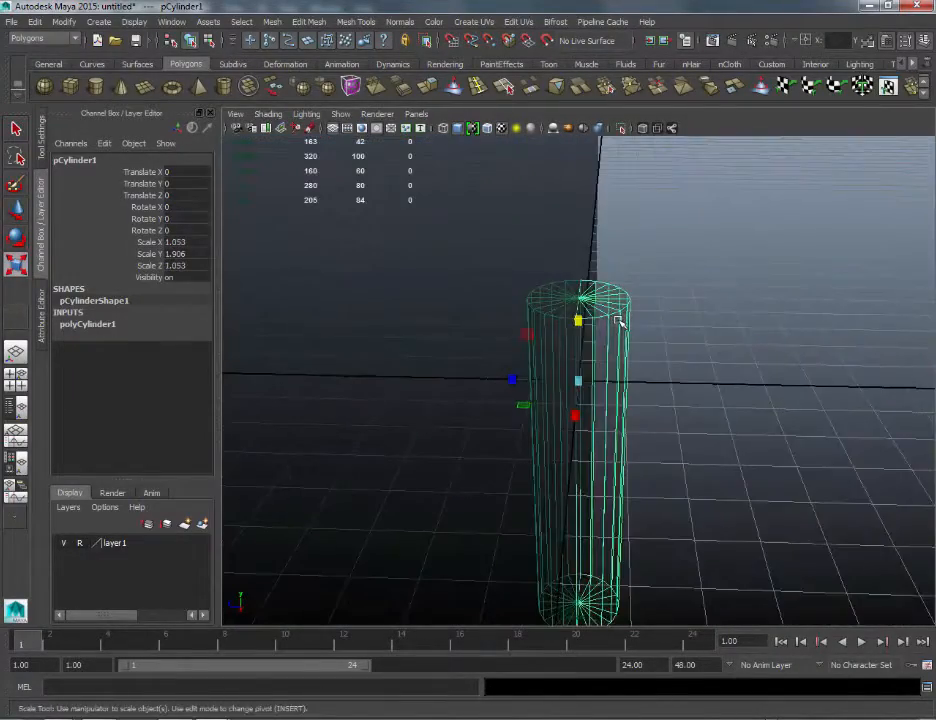
{"action": "key", "text": "shift+z"}
{"action": "left_click_drag", "start_coordinate": [634, 314], "coordinate": [587, 324], "text": "alt"}
{"action": "key", "text": "space"}
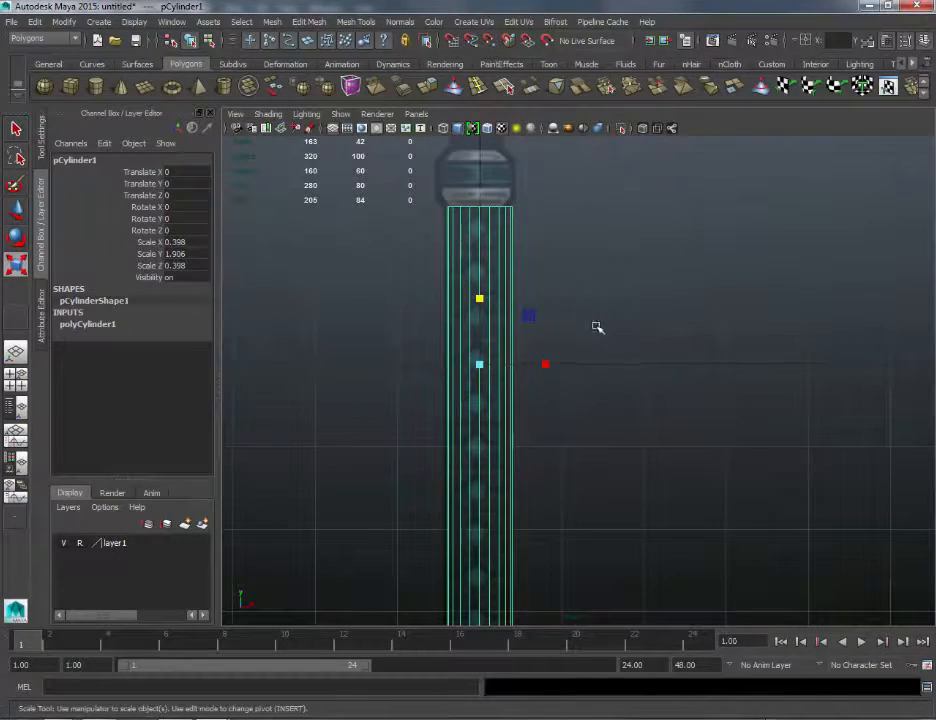
Step: Take the image plane's display layer out of reference mode and select the plane for moving
{"action": "right_click_drag", "start_coordinate": [632, 316], "coordinate": [700, 342], "text": "alt"}
{"action": "middle_click_drag", "start_coordinate": [568, 393], "coordinate": [723, 492], "text": "alt"}
{"action": "right_click_drag", "start_coordinate": [626, 464], "coordinate": [684, 388], "text": "alt"}
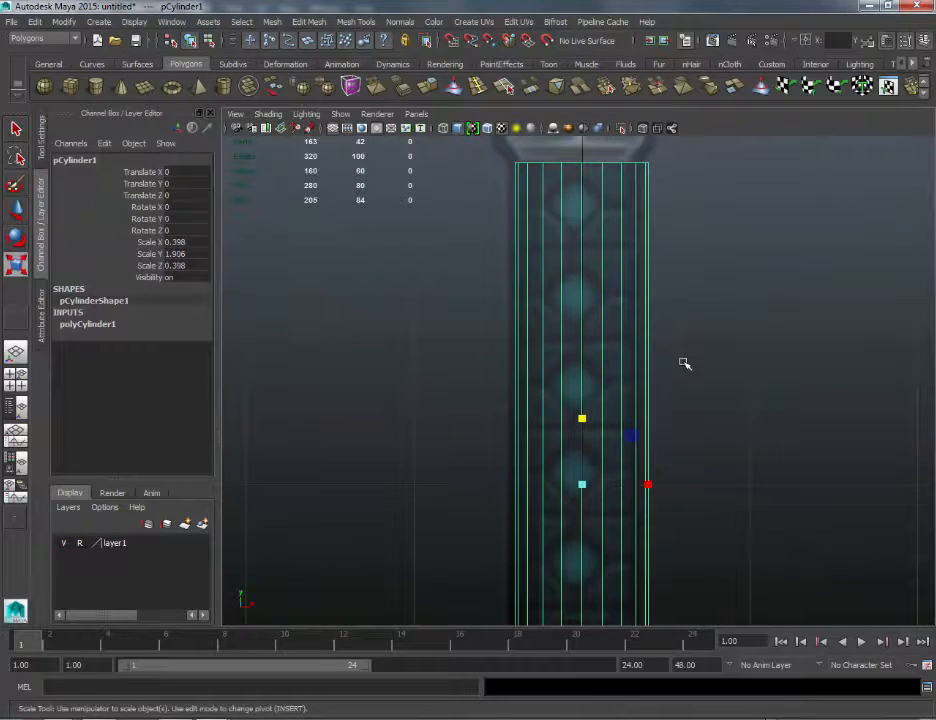
{"action": "middle_click_drag", "start_coordinate": [700, 320], "coordinate": [652, 357], "text": "alt"}
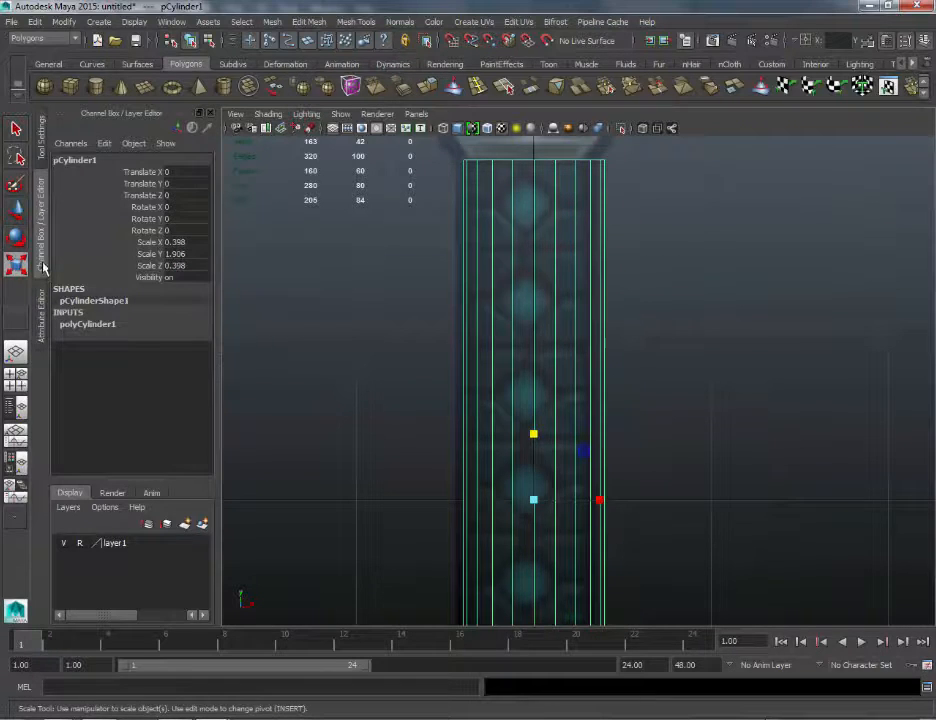
{"action": "left_click", "coordinate": [653, 442]}
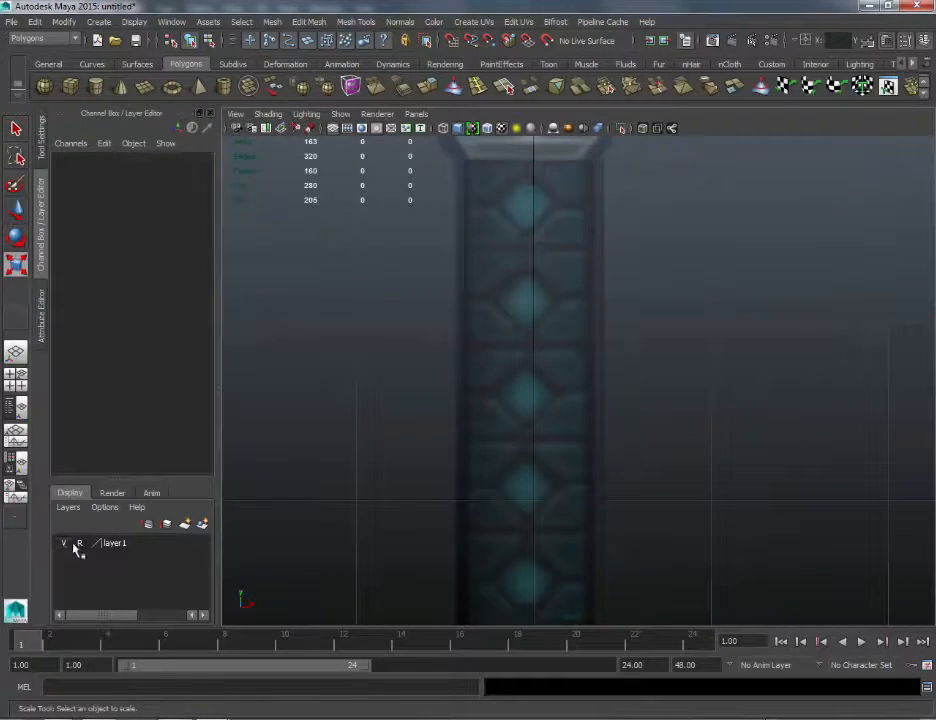
{"action": "left_click", "coordinate": [742, 389]}
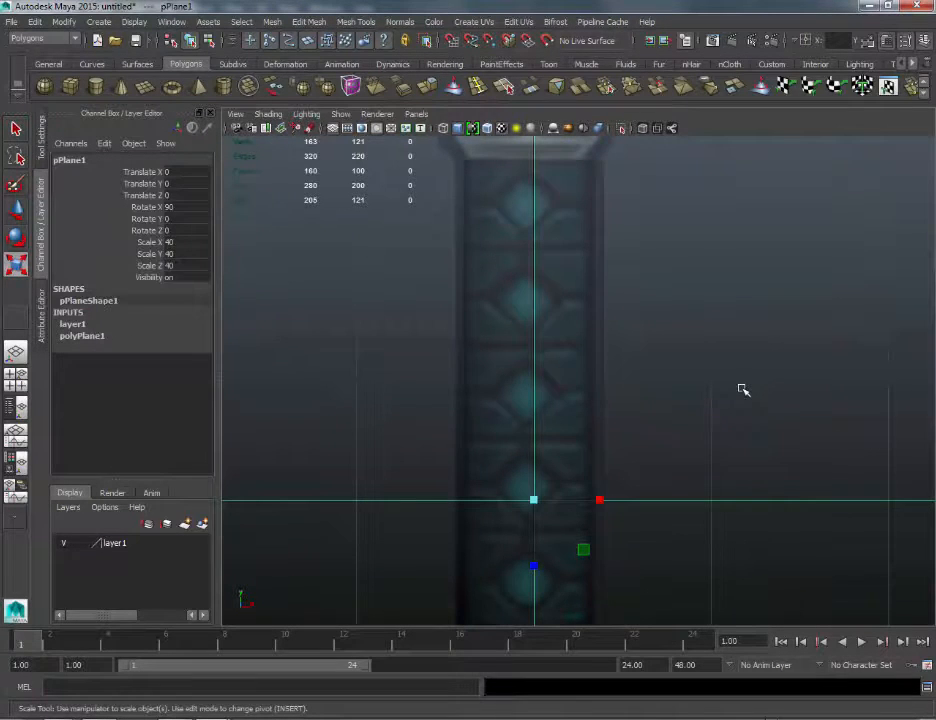
{"action": "key", "text": "q"}
{"action": "key", "text": "w"}
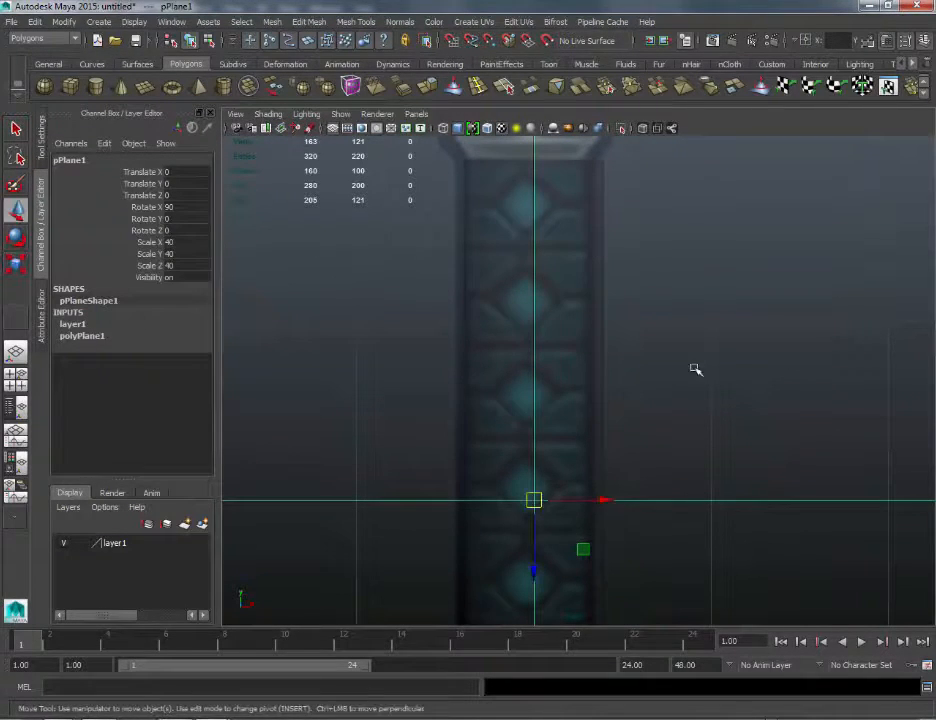
Step: Shift the image plane about 0.048 in X to centre the staff's handle on the vertical axis
{"action": "middle_click_drag", "start_coordinate": [697, 386], "coordinate": [667, 330], "text": "alt"}
{"action": "right_click_drag", "start_coordinate": [667, 330], "coordinate": [662, 450], "text": "alt"}
{"action": "right_click_drag", "start_coordinate": [666, 252], "coordinate": [602, 401], "text": "alt"}
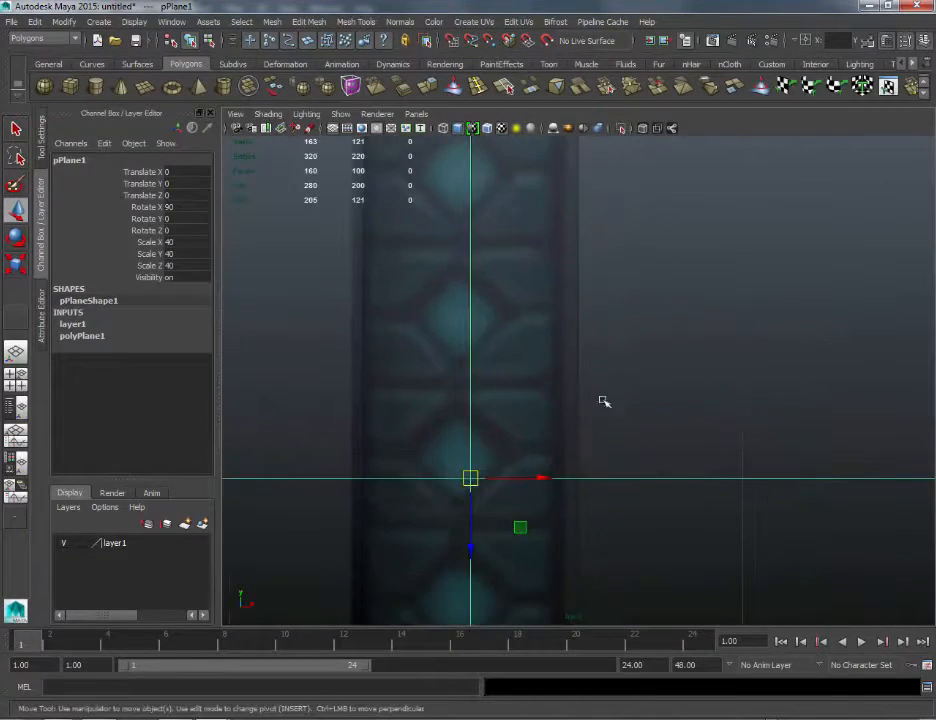
{"action": "left_click_drag", "start_coordinate": [543, 478], "coordinate": [558, 484]}
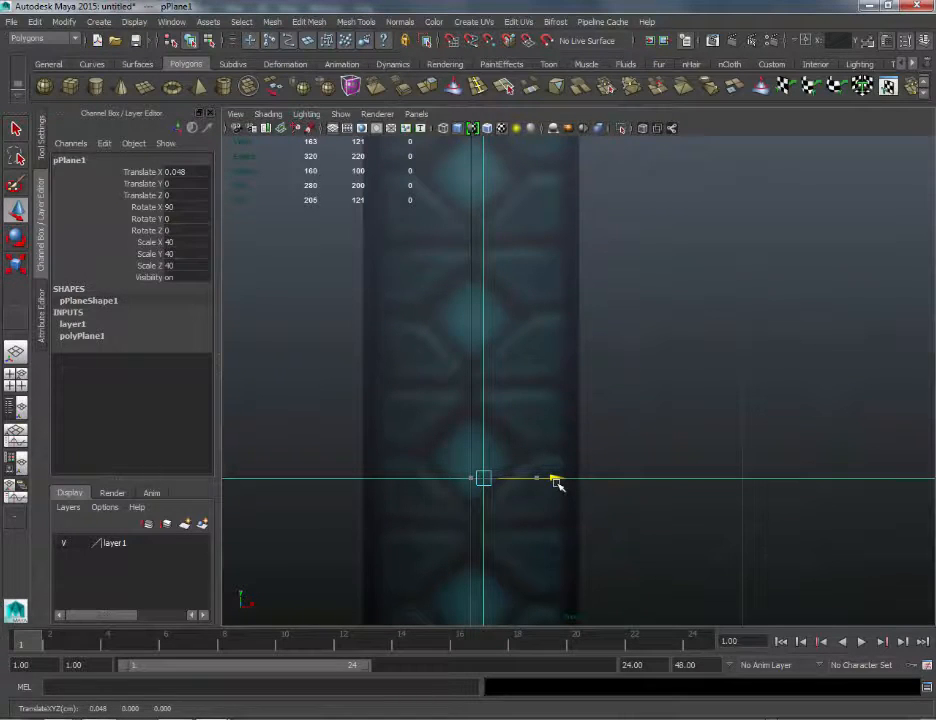
Step: Select the handle cylinder and scale it up uniformly past the edges of the painted handle
{"action": "left_click", "coordinate": [558, 483]}
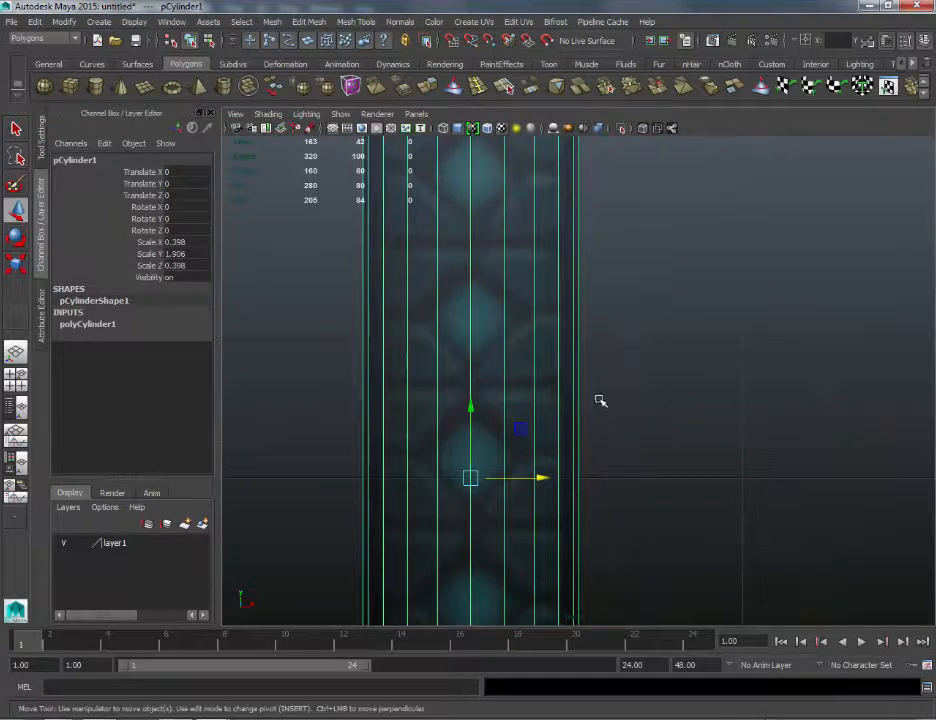
{"action": "key", "text": "r"}
{"action": "left_click_drag", "start_coordinate": [471, 480], "coordinate": [777, 393]}
Step: Nudge the image plane to about 0.051 in X and set its display layer back to reference
{"action": "left_click", "coordinate": [761, 391]}
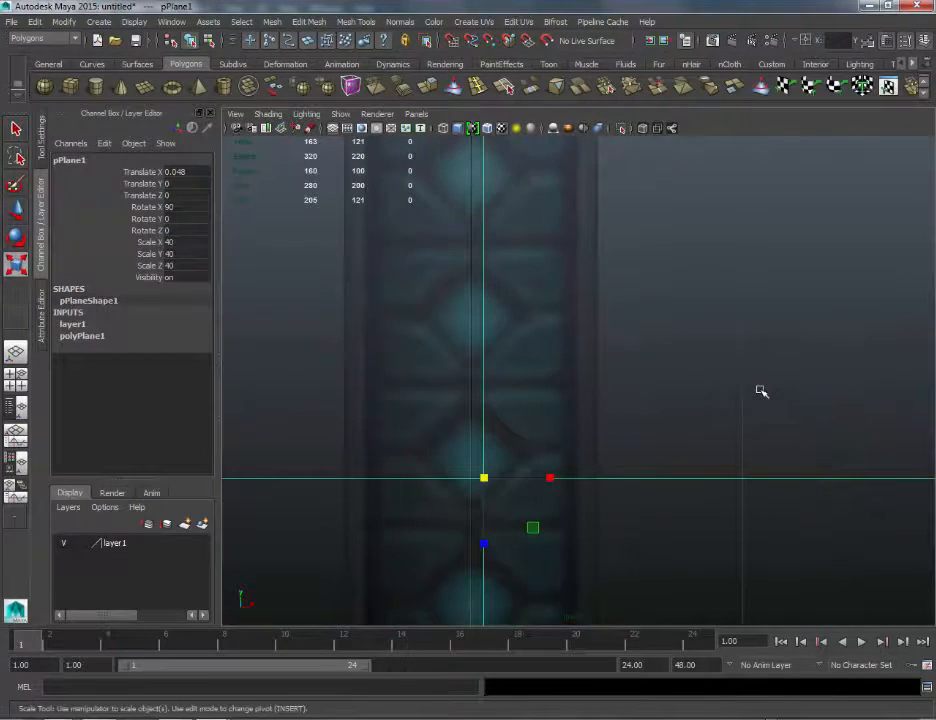
{"action": "key", "text": "q"}
{"action": "key", "text": "w"}
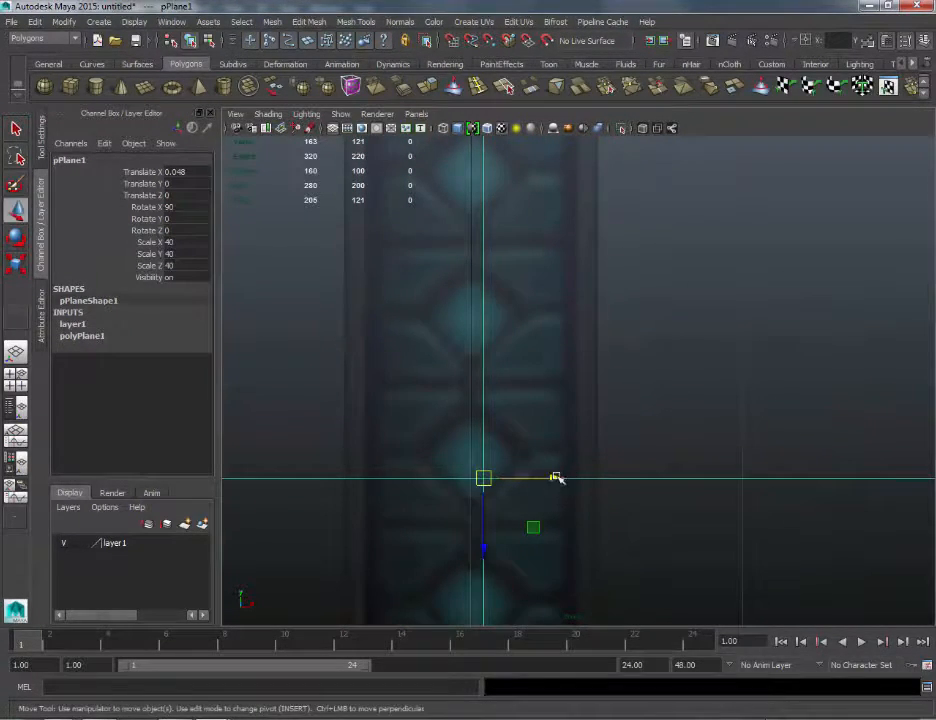
{"action": "left_click", "coordinate": [556, 478]}
{"action": "left_click_drag", "start_coordinate": [558, 479], "coordinate": [561, 479]}
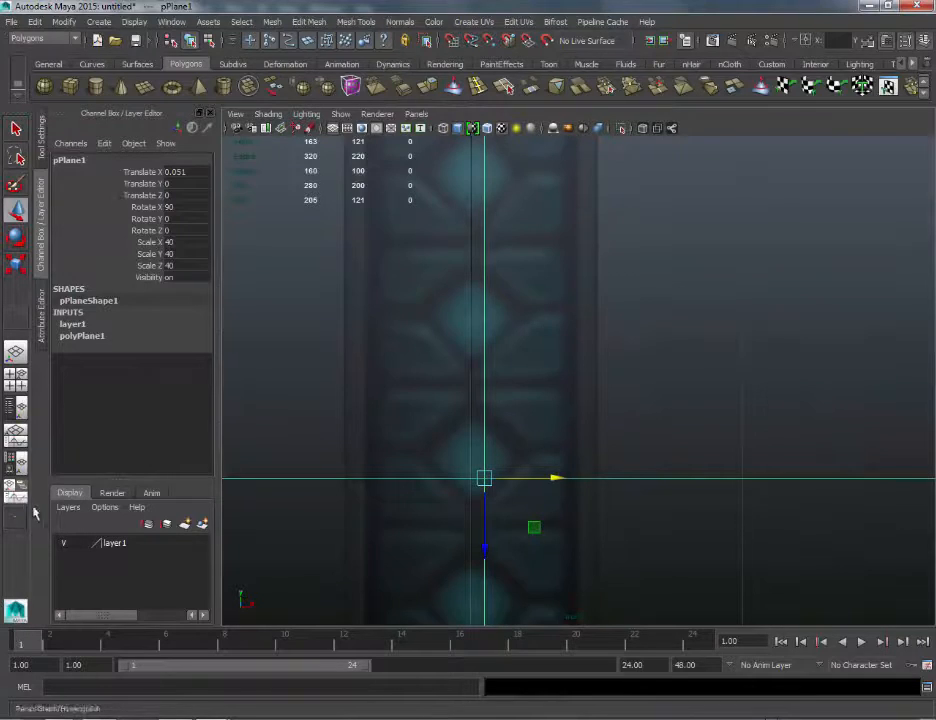
{"action": "left_click", "coordinate": [79, 543]}
{"action": "left_click", "coordinate": [79, 543]}
{"action": "left_click", "coordinate": [667, 253]}
Step: Scale the handle cylinder uniformly down to about 0.383 in X and Z and 1.836 in Y
{"action": "left_click_drag", "start_coordinate": [582, 305], "coordinate": [633, 361]}
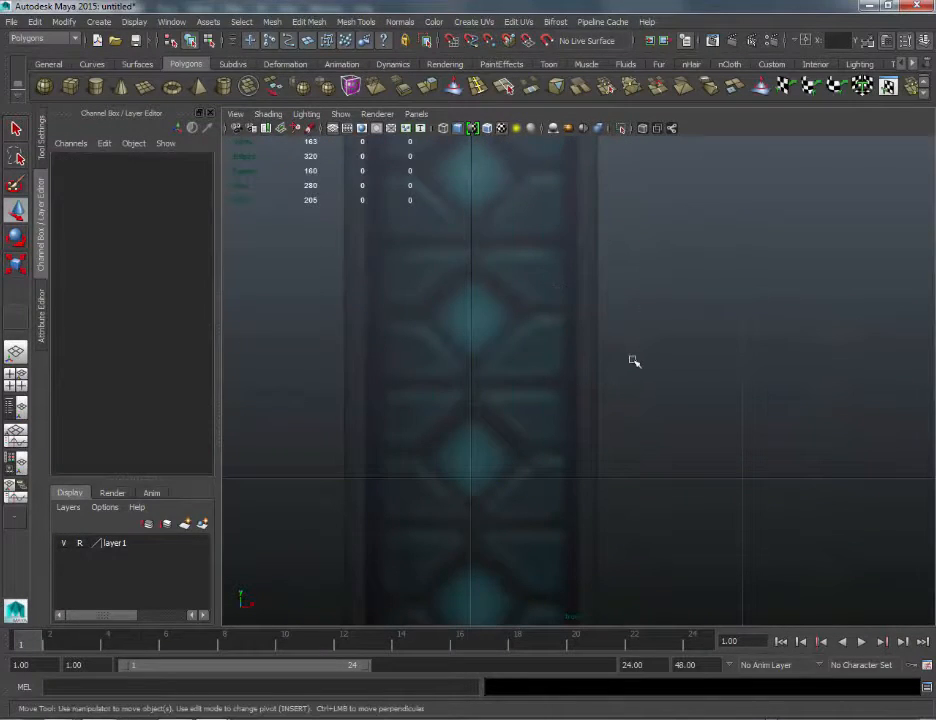
{"action": "key", "text": "r"}
{"action": "left_click_drag", "start_coordinate": [468, 480], "coordinate": [90, 533]}
Step: Move the cylinder's bottom ring of vertices down to the lower collar and check the shape in perspective
{"action": "scroll", "coordinate": [725, 467], "scroll_direction": "down", "scroll_amount": 10}
{"action": "middle_click_drag", "start_coordinate": [725, 467], "coordinate": [662, 277], "text": "alt"}
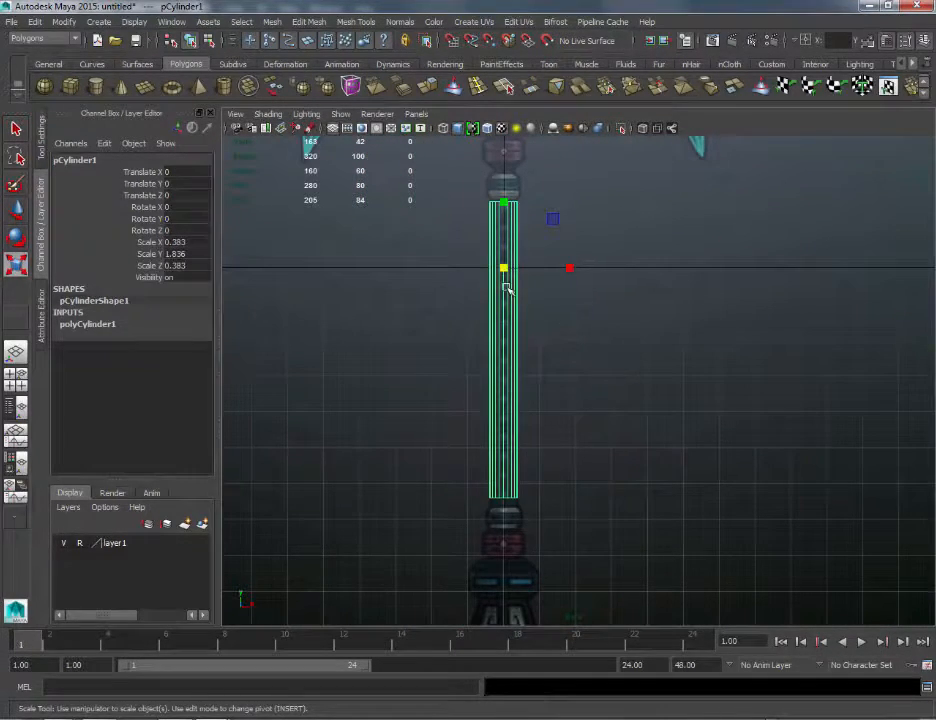
{"action": "right_click_drag", "start_coordinate": [507, 288], "coordinate": [441, 289]}
{"action": "left_click_drag", "start_coordinate": [418, 422], "coordinate": [587, 561]}
{"action": "middle_click_drag", "start_coordinate": [587, 561], "coordinate": [627, 419], "text": "alt"}
{"action": "right_click_drag", "start_coordinate": [618, 564], "coordinate": [700, 560], "text": "alt"}
{"action": "key", "text": "w"}
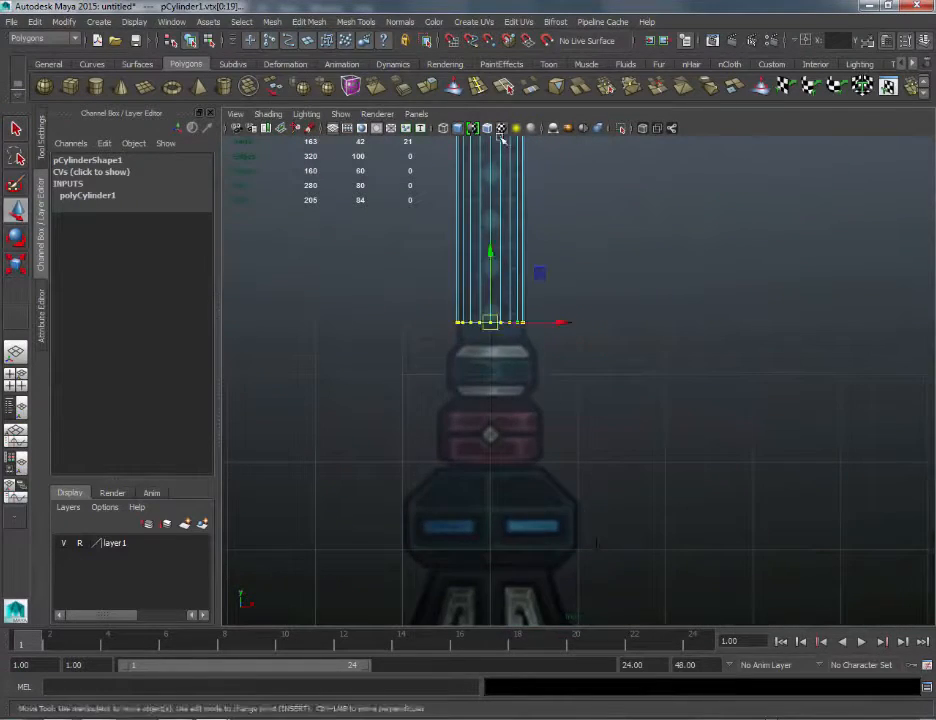
{"action": "middle_click_drag", "start_coordinate": [510, 240], "coordinate": [550, 331], "text": "alt"}
{"action": "right_click_drag", "start_coordinate": [550, 400], "coordinate": [618, 482], "text": "alt"}
{"action": "mouse_move", "coordinate": [468, 396]}
{"action": "left_mouse_down"}
{"action": "mouse_move", "coordinate": [470, 447]}
{"action": "mouse_move", "coordinate": [478, 393]}
{"action": "left_mouse_up"}
{"action": "key", "text": "space"}
{"action": "left_click_drag", "start_coordinate": [504, 395], "coordinate": [586, 372], "text": "alt"}
{"action": "key", "text": "space"}
{"action": "key", "text": "space"}
Step: Raise the cylinder's top ring of vertices to the base of the upper collar and return to object mode
{"action": "middle_click_drag", "start_coordinate": [569, 270], "coordinate": [551, 461], "text": "alt"}
{"action": "right_click_drag", "start_coordinate": [551, 461], "coordinate": [553, 495], "text": "alt"}
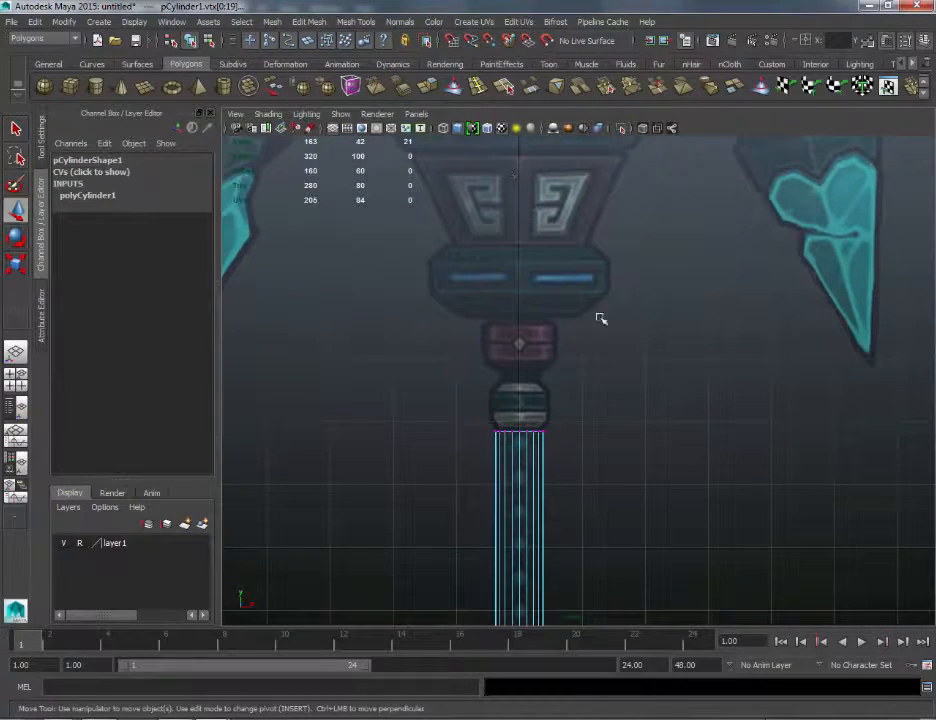
{"action": "right_click_drag", "start_coordinate": [600, 318], "coordinate": [576, 382], "text": "alt"}
{"action": "middle_click_drag", "start_coordinate": [576, 390], "coordinate": [610, 350], "text": "alt"}
{"action": "right_click_drag", "start_coordinate": [608, 375], "coordinate": [608, 495], "text": "alt"}
{"action": "middle_click_drag", "start_coordinate": [581, 299], "coordinate": [538, 325], "text": "alt"}
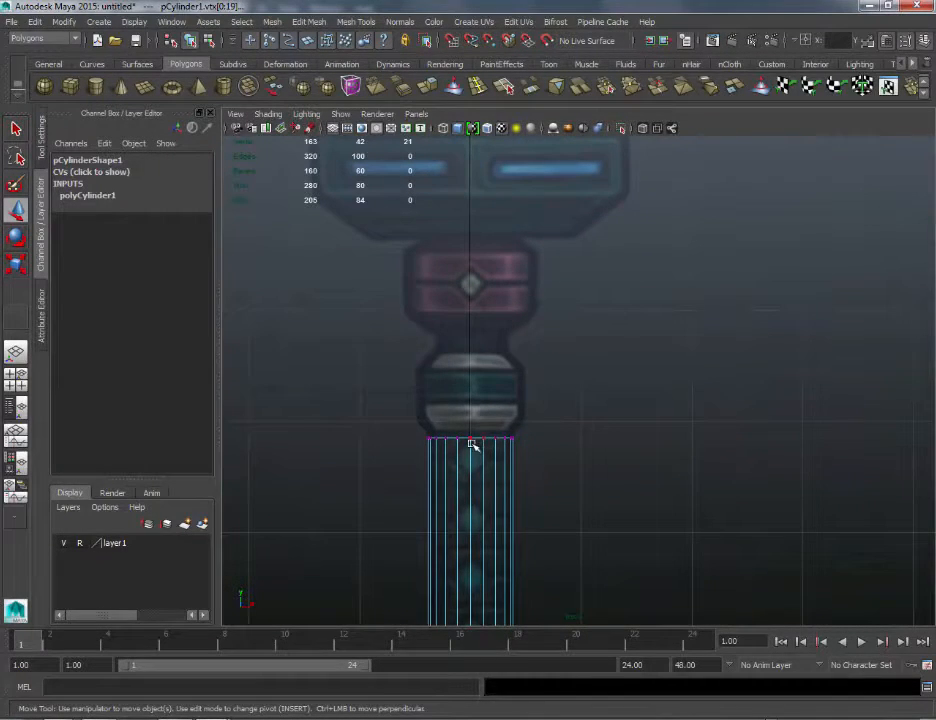
{"action": "right_click_drag", "start_coordinate": [472, 416], "coordinate": [378, 410]}
{"action": "left_click_drag", "start_coordinate": [370, 380], "coordinate": [630, 486]}
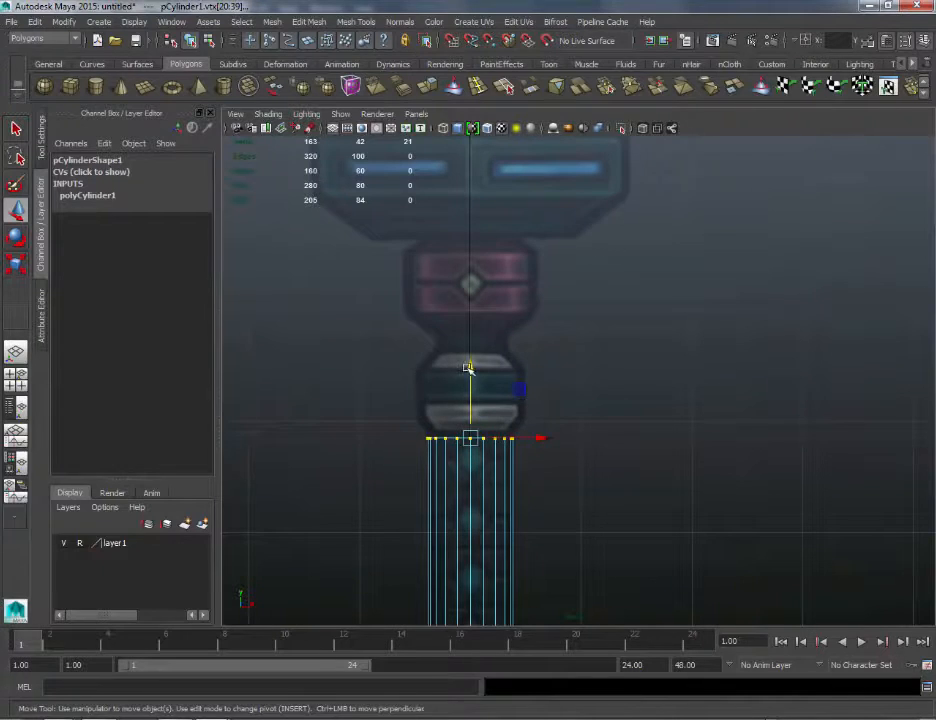
{"action": "left_click", "coordinate": [501, 447]}
{"action": "right_click_drag", "start_coordinate": [501, 412], "coordinate": [556, 390]}
Step: Duplicate the handle cylinder, raise the copy to about 2.597 in Y and scale it down uniformly to about 0.31, 1.486, 0.31
{"action": "left_click", "coordinate": [461, 447]}
{"action": "key", "text": "ctrl+d"}
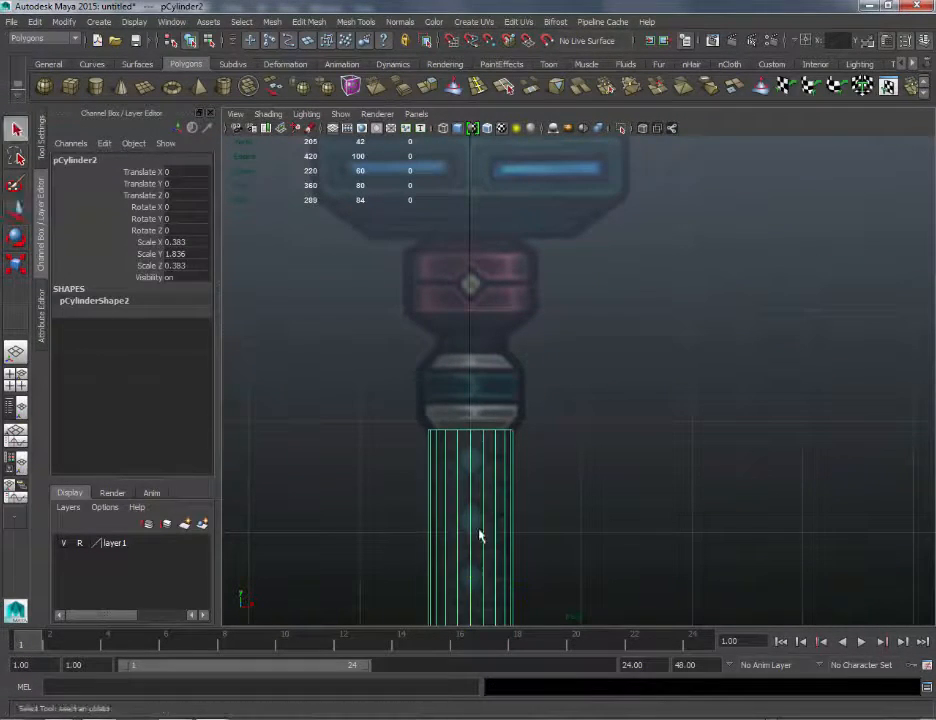
{"action": "key", "text": "w"}
{"action": "left_click_drag", "start_coordinate": [470, 570], "coordinate": [492, 288]}
{"action": "key", "text": "r"}
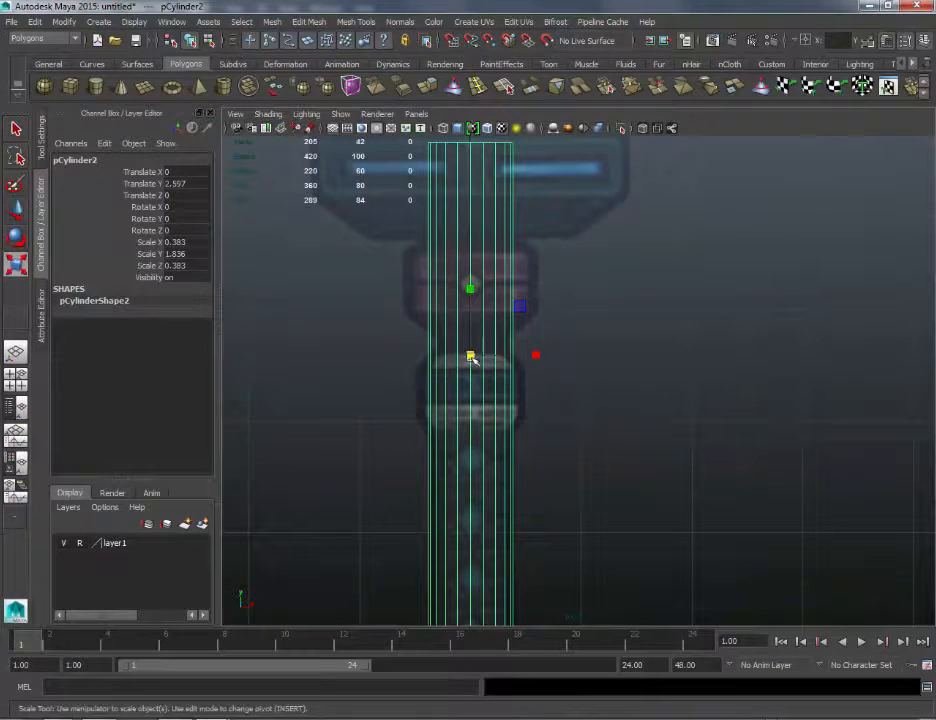
{"action": "left_click_drag", "start_coordinate": [472, 357], "coordinate": [313, 378]}
{"action": "key", "text": "w"}
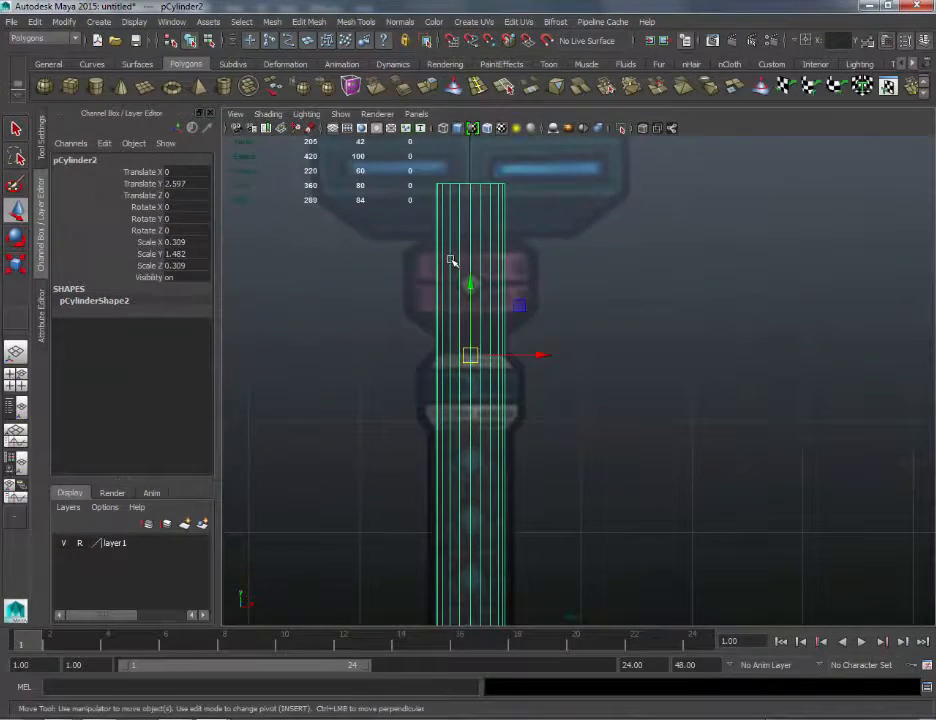
{"action": "key", "text": "r"}
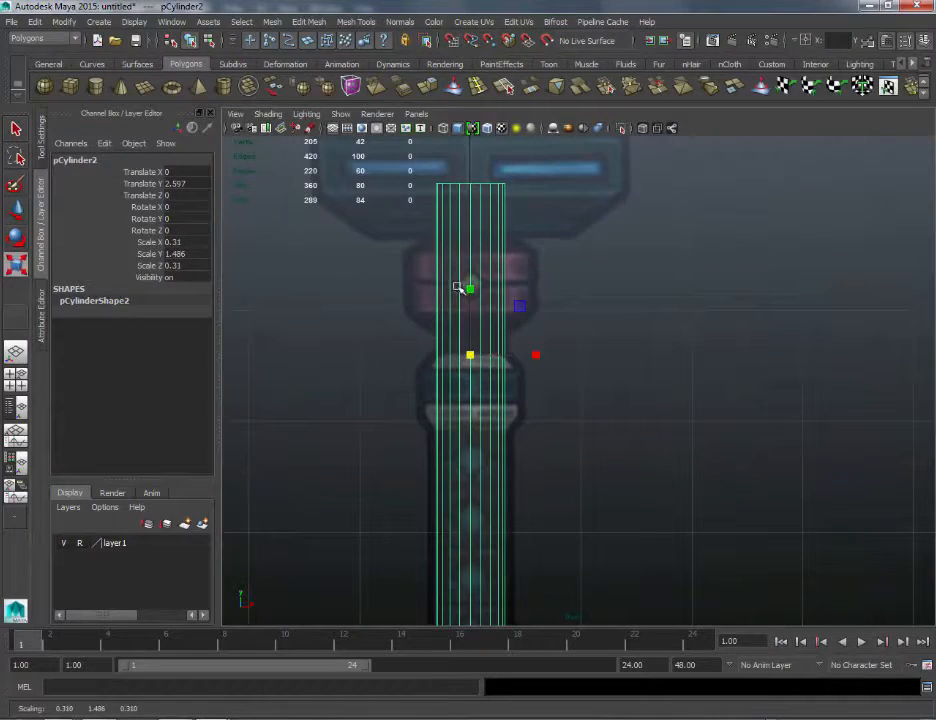
Step: Lower the duplicate's top ring of vertices to the top of the narrow neck below the pink collar
{"action": "left_click", "coordinate": [395, 151]}
{"action": "left_click_drag", "start_coordinate": [395, 151], "coordinate": [554, 198]}
{"action": "key", "text": "w"}
{"action": "left_click_drag", "start_coordinate": [471, 139], "coordinate": [483, 293]}
Step: Raise the duplicate's bottom ring of vertices to the base of the narrow neck, just above the teal collar
{"action": "middle_click_drag", "start_coordinate": [612, 487], "coordinate": [587, 290], "text": "alt"}
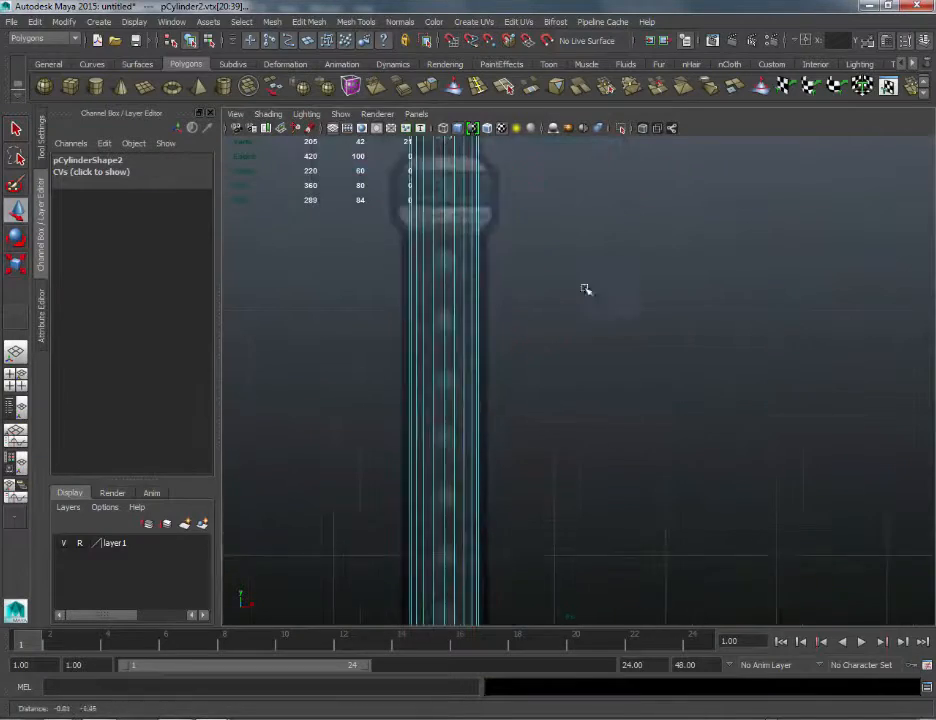
{"action": "scroll", "coordinate": [587, 290], "scroll_direction": "down", "scroll_amount": 6}
{"action": "middle_click_drag", "start_coordinate": [590, 391], "coordinate": [569, 318], "text": "alt"}
{"action": "left_click_drag", "start_coordinate": [410, 341], "coordinate": [588, 514]}
{"action": "left_click_drag", "start_coordinate": [508, 370], "coordinate": [527, 159]}
{"action": "scroll", "coordinate": [560, 190], "scroll_direction": "up", "scroll_amount": 5}
{"action": "middle_click_drag", "start_coordinate": [604, 250], "coordinate": [640, 533], "text": "alt"}
{"action": "scroll", "coordinate": [598, 464], "scroll_direction": "up", "scroll_amount": 4}
{"action": "middle_click_drag", "start_coordinate": [598, 464], "coordinate": [690, 452], "text": "alt"}
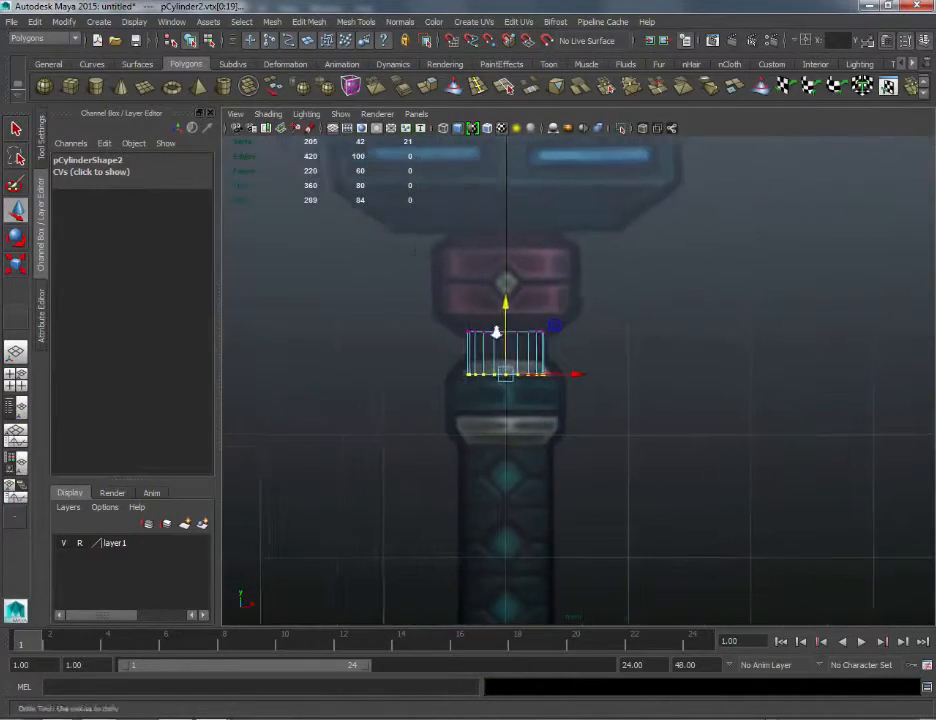
{"action": "scroll", "coordinate": [497, 334], "scroll_direction": "up", "scroll_amount": 2}
{"action": "left_click_drag", "start_coordinate": [493, 302], "coordinate": [495, 252]}
{"action": "left_click", "coordinate": [637, 236]}
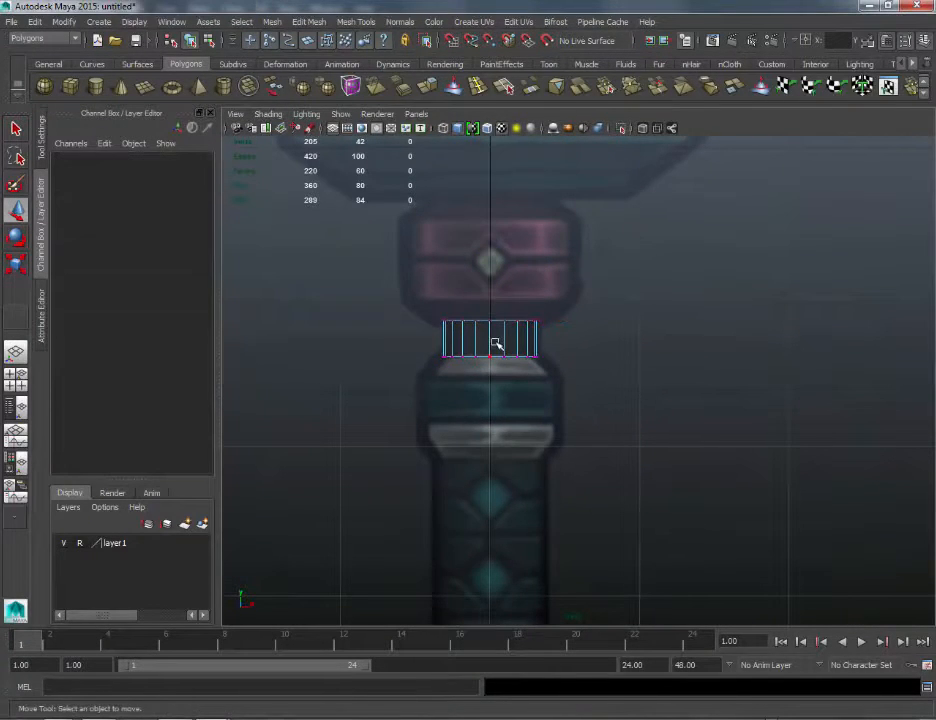
Step: Duplicate the neck cylinder in object mode, scale the copy to about 0.475, 2.277, 0.475 and lower it to 1.99 in Y over the teal collar
{"action": "right_click_drag", "start_coordinate": [497, 338], "coordinate": [540, 325]}
{"action": "left_click", "coordinate": [476, 331]}
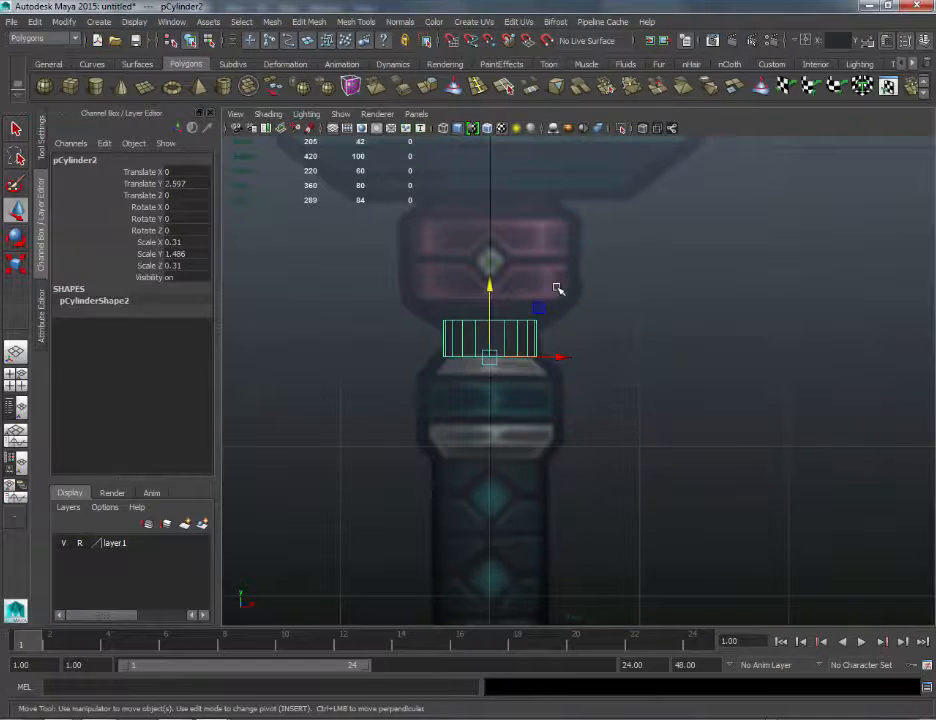
{"action": "left_click_drag", "start_coordinate": [496, 281], "coordinate": [487, 223]}
{"action": "key", "text": "ctrl+z"}
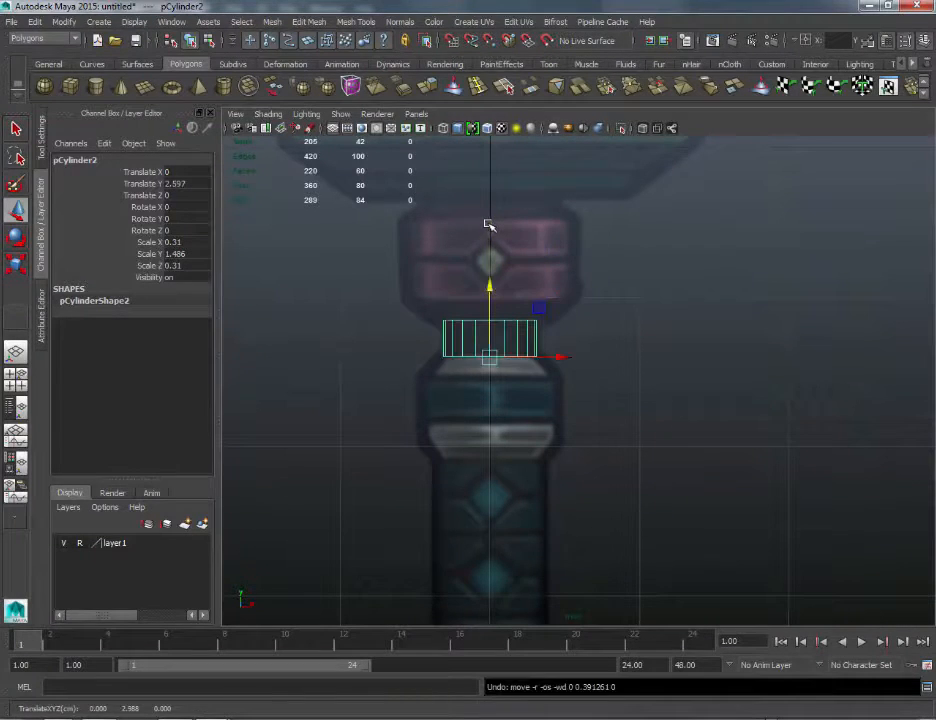
{"action": "key", "text": "ctrl+d"}
{"action": "left_click_drag", "start_coordinate": [487, 283], "coordinate": [487, 349]}
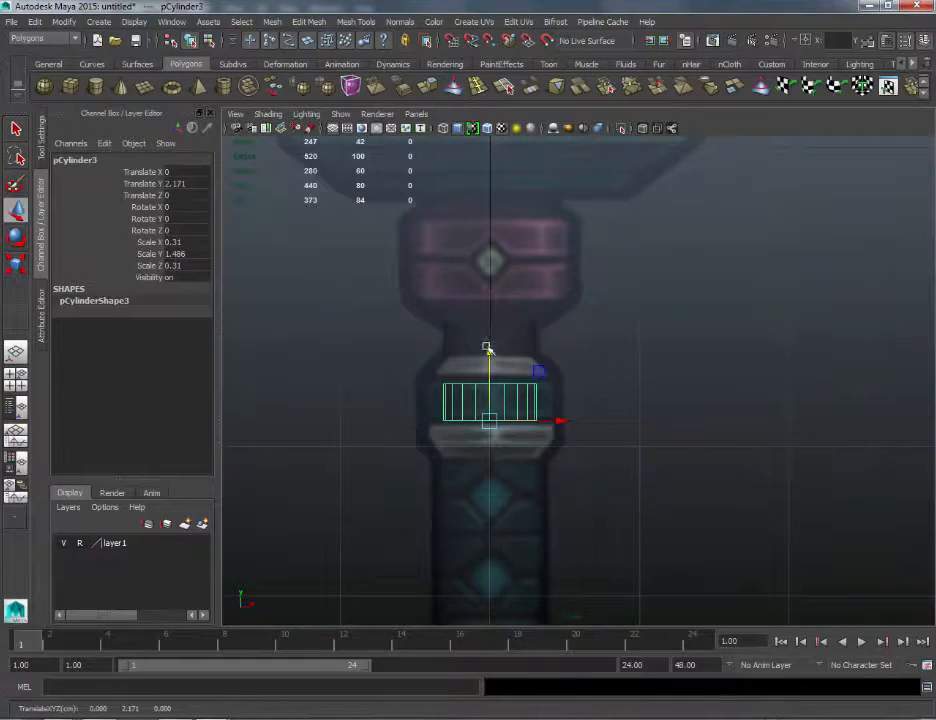
{"action": "key", "text": "r"}
{"action": "left_click_drag", "start_coordinate": [490, 421], "coordinate": [535, 415]}
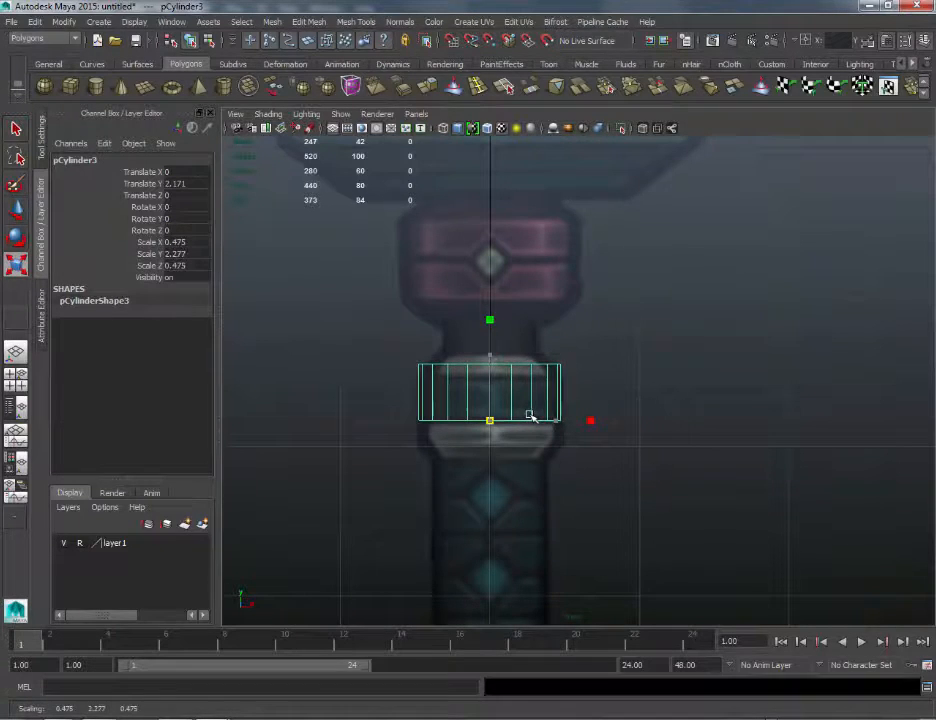
{"action": "key", "text": "w"}
{"action": "left_click_drag", "start_coordinate": [489, 354], "coordinate": [493, 378]}
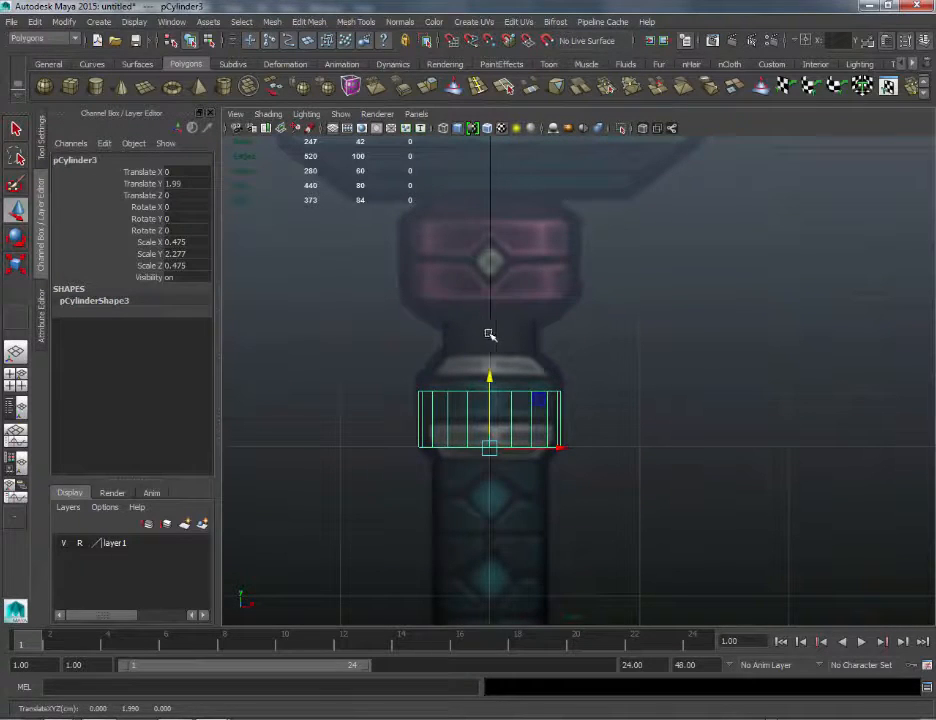
Step: Center the pivot of the teal collar's cylinder
{"action": "left_click", "coordinate": [489, 447]}
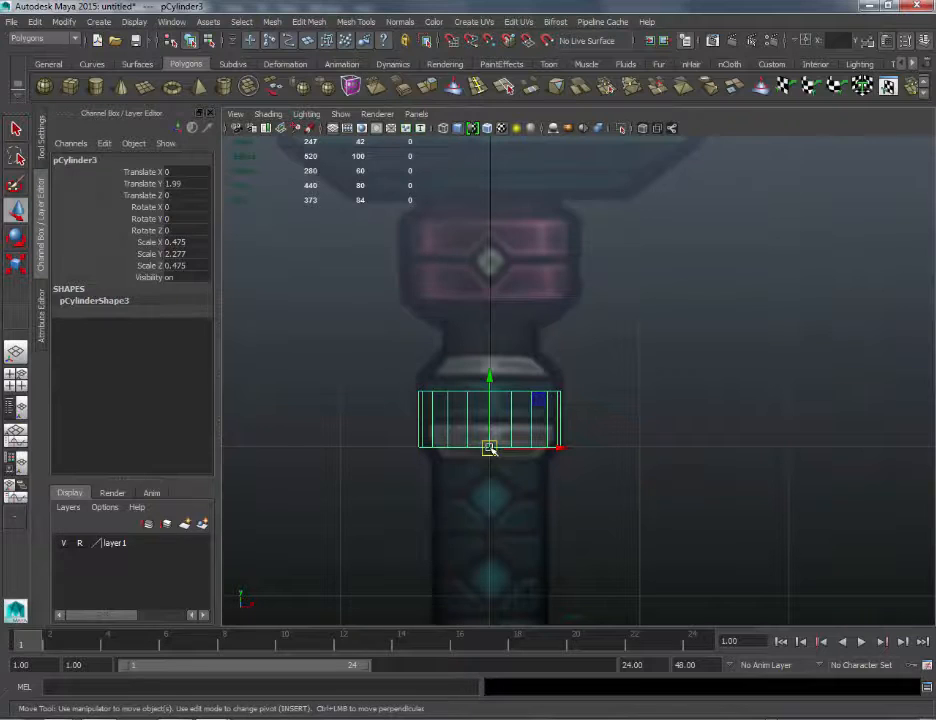
{"action": "key", "text": "ctrl+z"}
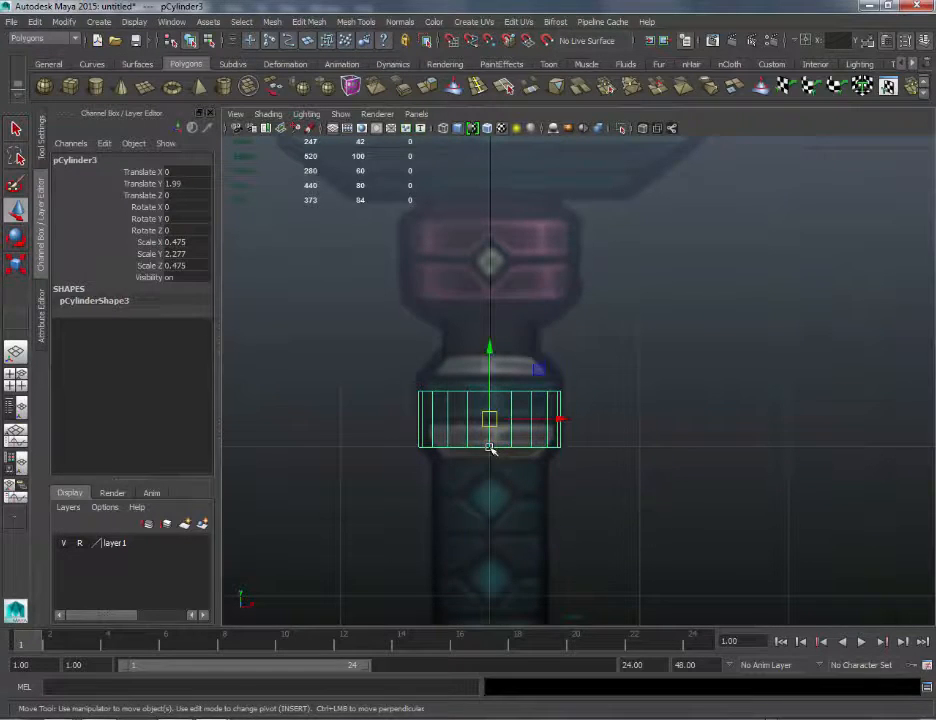
{"action": "left_click", "coordinate": [60, 22]}
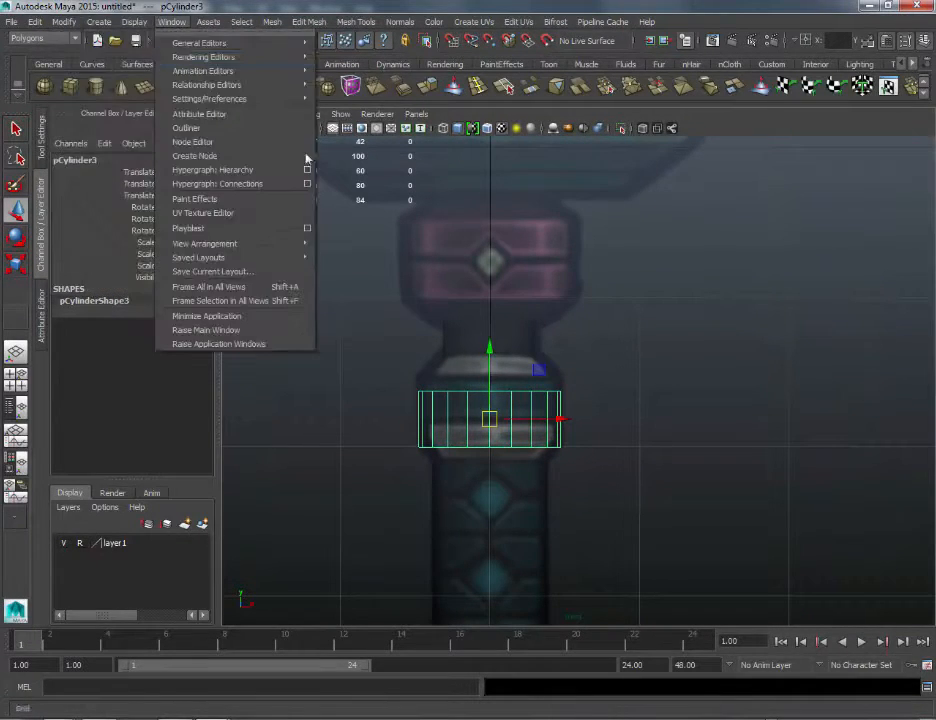
{"action": "left_click", "coordinate": [77, 160]}
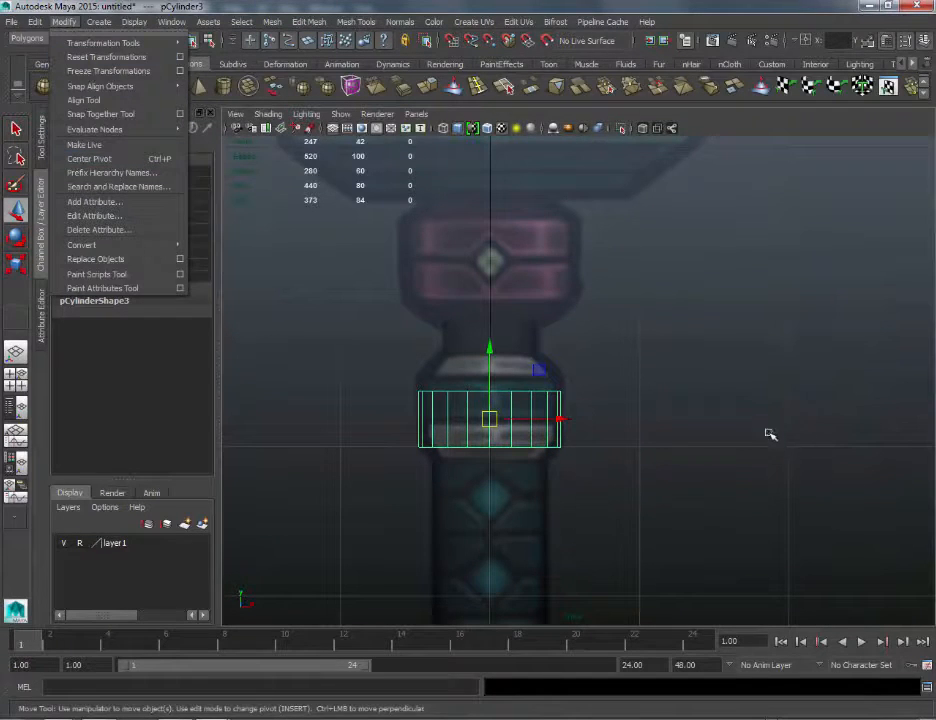
{"action": "left_click", "coordinate": [727, 384]}
{"action": "left_click", "coordinate": [421, 398]}
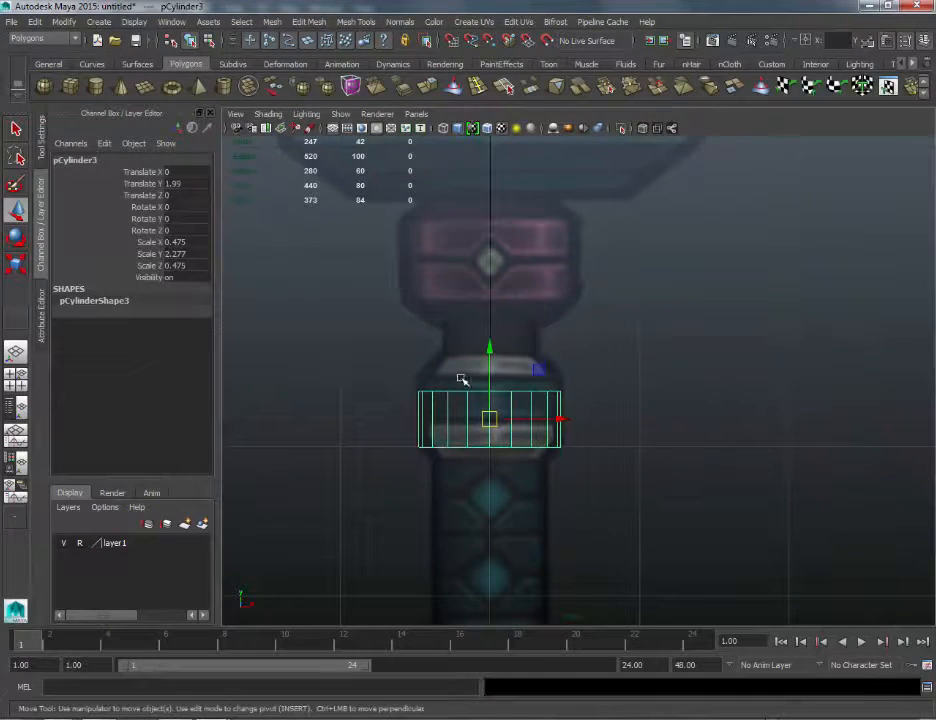
Step: Raise the collar cylinder's top ring of vertices to the lower edge of the upper grey band
{"action": "right_click", "coordinate": [440, 403]}
{"action": "right_click_drag", "start_coordinate": [440, 403], "coordinate": [359, 369]}
{"action": "left_click_drag", "start_coordinate": [357, 360], "coordinate": [658, 419]}
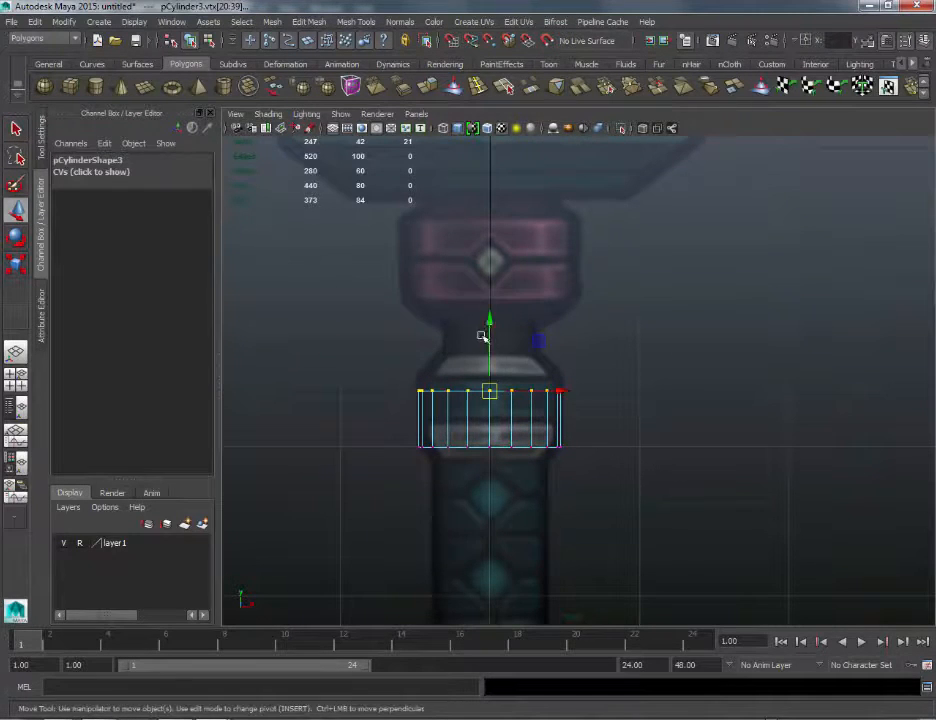
{"action": "left_click_drag", "start_coordinate": [487, 330], "coordinate": [492, 307]}
{"action": "left_click", "coordinate": [585, 327]}
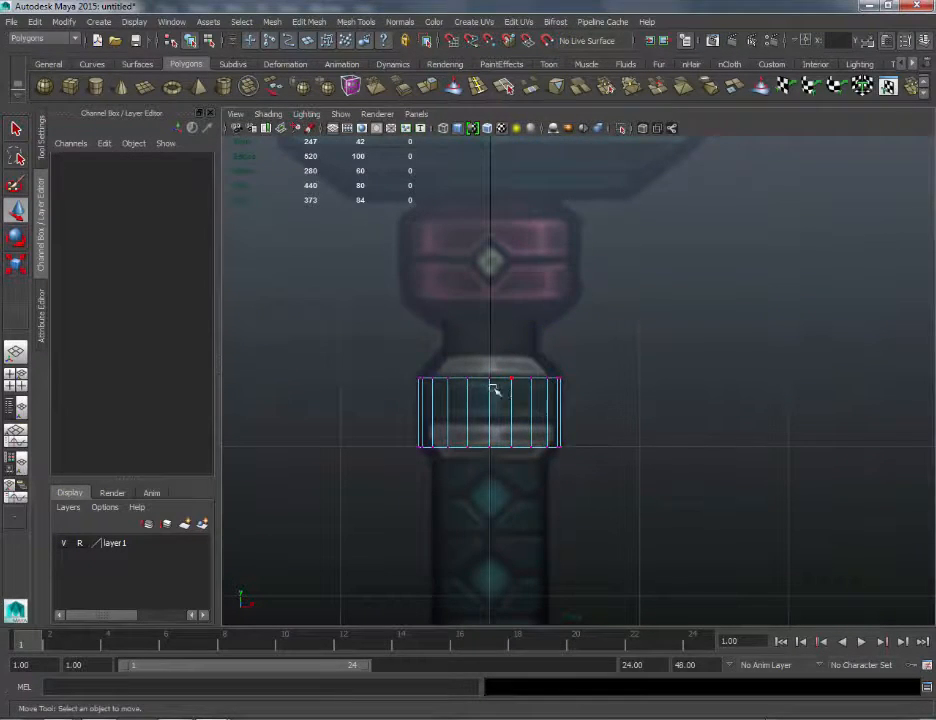
Step: Select all the collar cylinder's edges and remove the vertical side edges from the selection
{"action": "right_click", "coordinate": [490, 381]}
{"action": "left_click", "coordinate": [430, 380]}
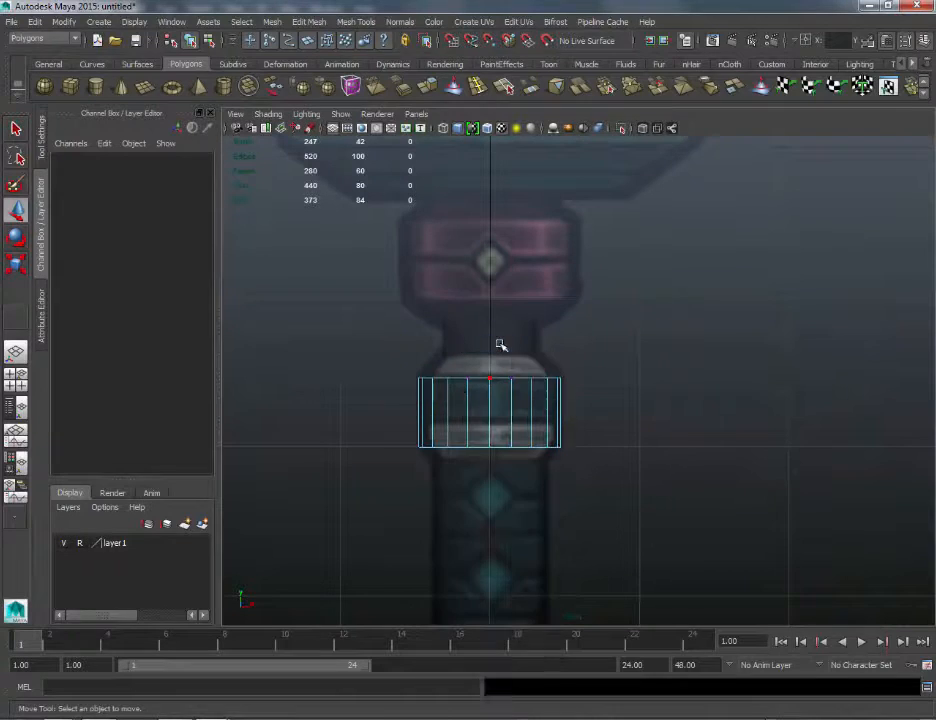
{"action": "left_click_drag", "start_coordinate": [513, 401], "coordinate": [660, 512]}
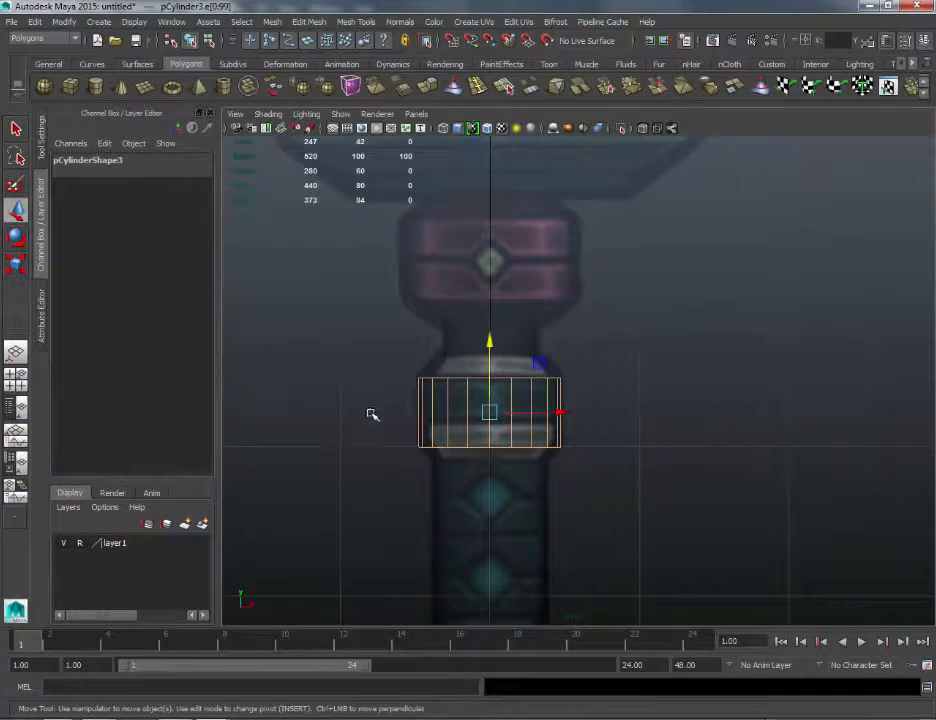
{"action": "left_click_drag", "start_coordinate": [630, 421], "coordinate": [631, 421]}
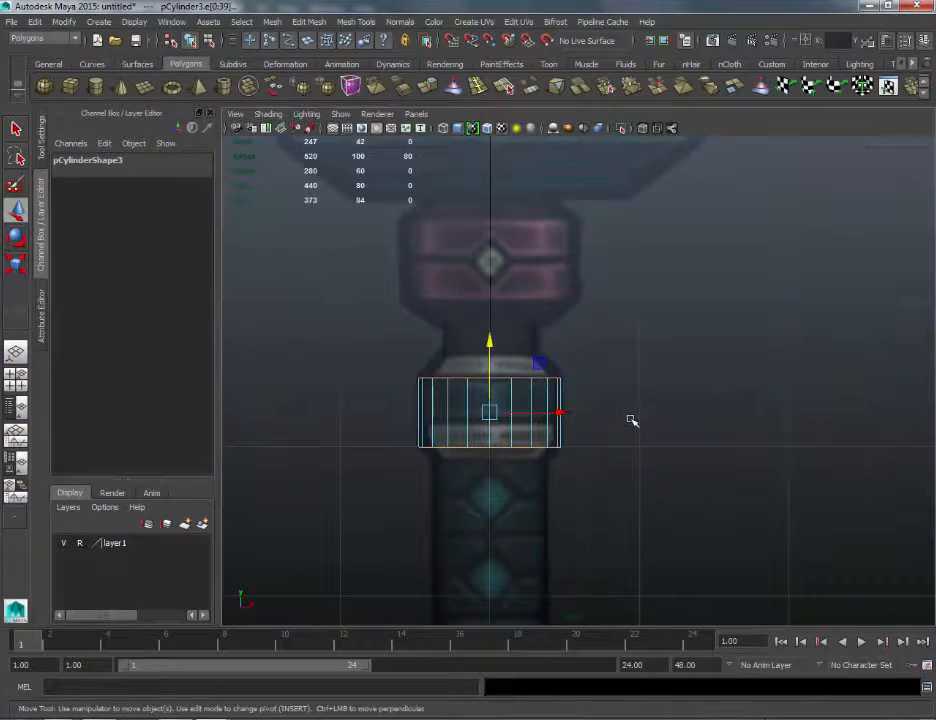
Step: Deselect the spoke edges of both caps in the perspective view, keeping only the collar's top and bottom border loops selected
{"action": "key", "text": "space"}
{"action": "left_click_drag", "start_coordinate": [532, 398], "coordinate": [482, 360]}
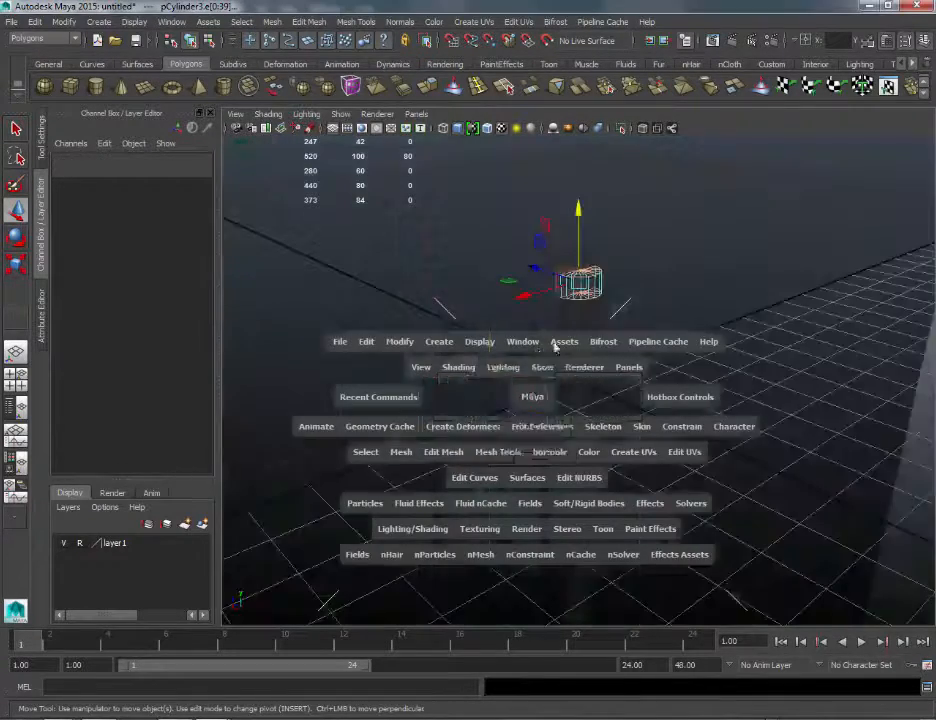
{"action": "right_click_drag", "start_coordinate": [658, 346], "coordinate": [704, 330], "text": "alt"}
{"action": "middle_click_drag", "start_coordinate": [704, 330], "coordinate": [670, 470], "text": "alt"}
{"action": "right_click_drag", "start_coordinate": [650, 332], "coordinate": [684, 316], "text": "alt"}
{"action": "left_click_drag", "start_coordinate": [672, 318], "coordinate": [634, 325], "text": "alt"}
{"action": "right_click_drag", "start_coordinate": [634, 325], "coordinate": [679, 360], "text": "alt"}
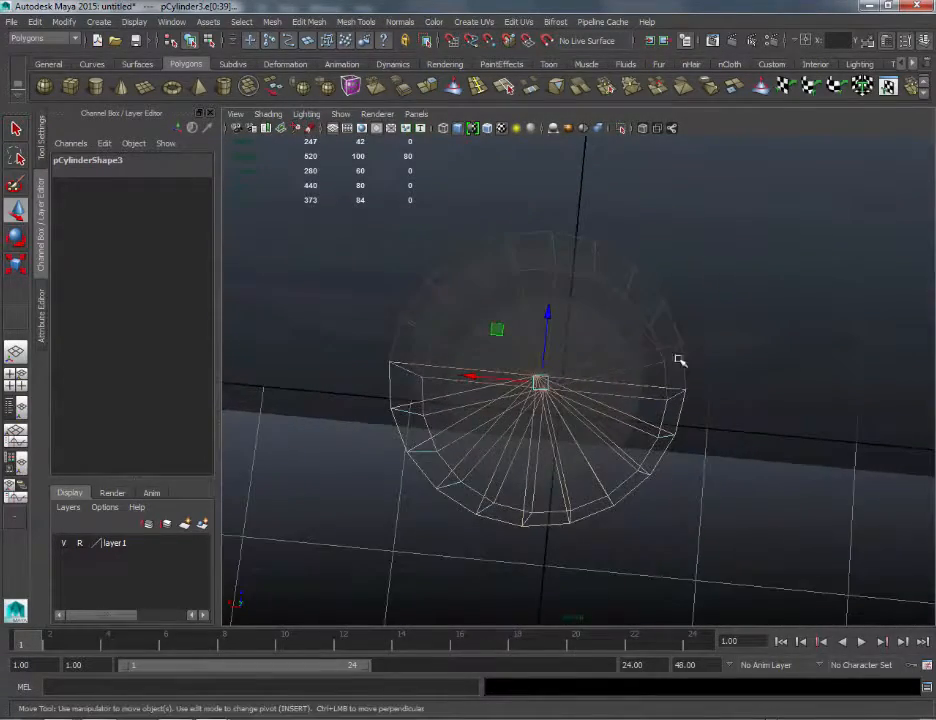
{"action": "left_click_drag", "start_coordinate": [608, 392], "coordinate": [600, 314], "text": "alt"}
{"action": "key", "text": "space"}
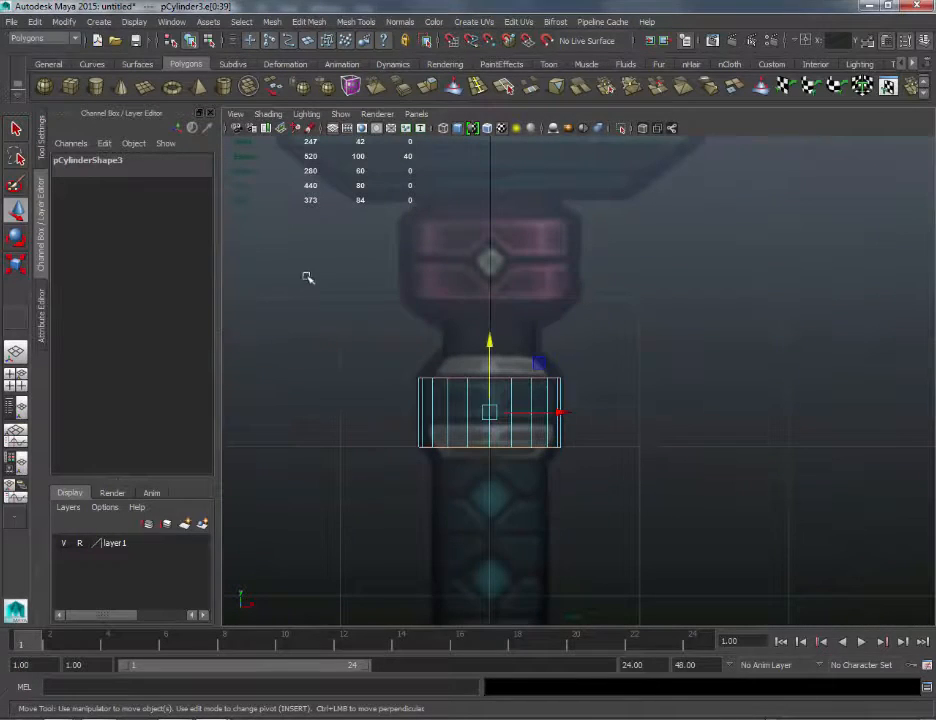
Step: Bevel the collar cylinder's top and bottom border edges
{"action": "left_click", "coordinate": [403, 91]}
{"action": "right_click_drag", "start_coordinate": [644, 384], "coordinate": [660, 380], "text": "alt"}
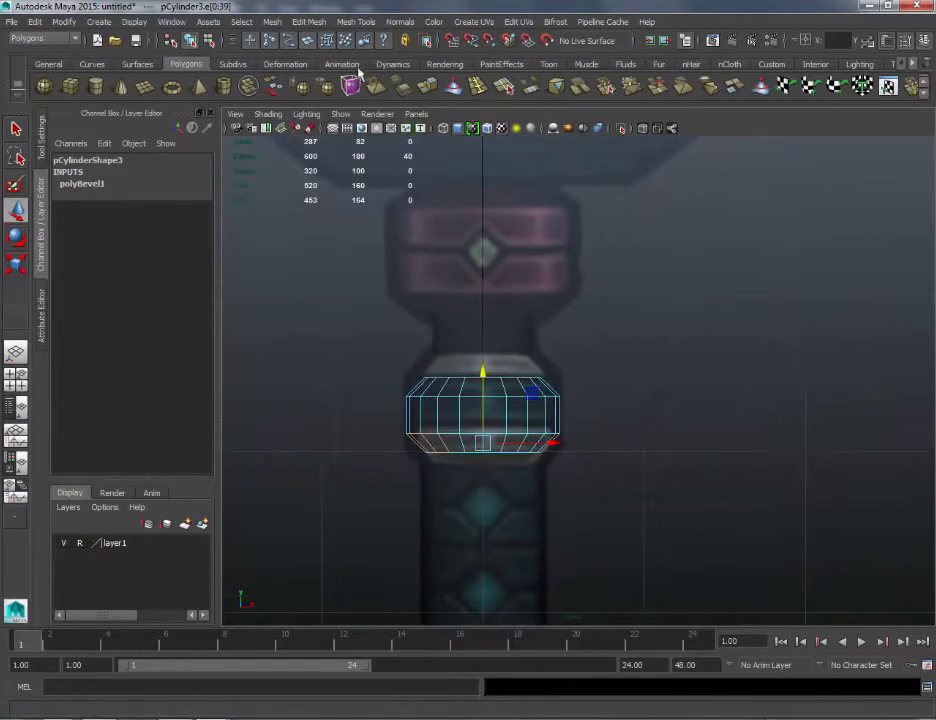
{"action": "key", "text": "space"}
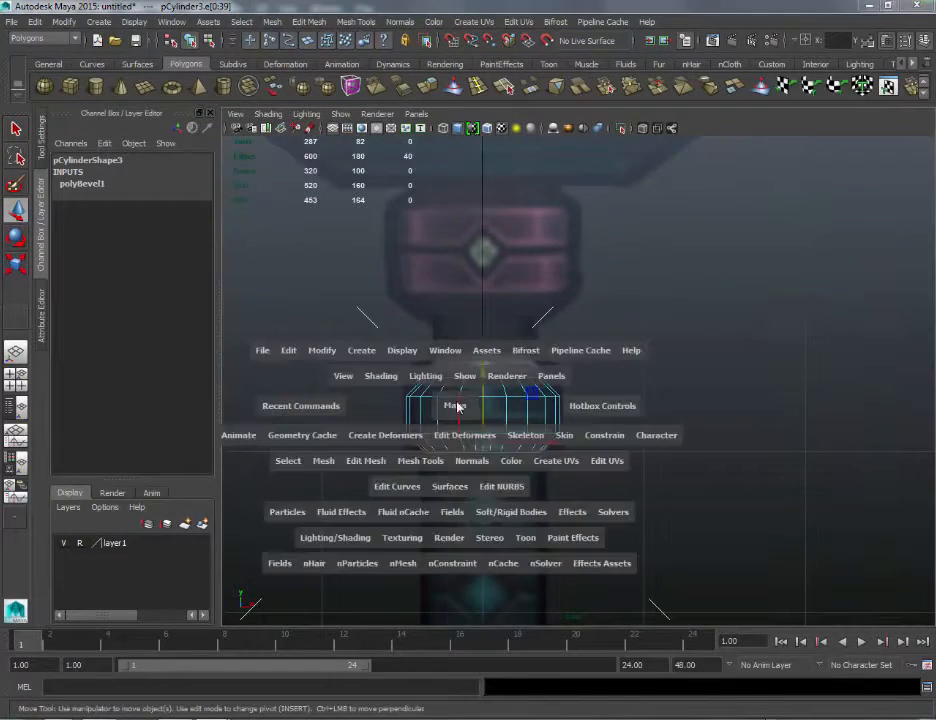
{"action": "left_click", "coordinate": [427, 459]}
{"action": "middle_click_drag", "start_coordinate": [435, 459], "coordinate": [457, 430], "text": "alt"}
{"action": "right_click_drag", "start_coordinate": [638, 267], "coordinate": [705, 268], "text": "alt"}
Step: Stretch all the collar's vertices vertically to span the grey and teal bands in the reference
{"action": "right_click_drag", "start_coordinate": [505, 356], "coordinate": [436, 354]}
{"action": "left_click_drag", "start_coordinate": [320, 282], "coordinate": [617, 472]}
{"action": "scroll", "coordinate": [628, 362], "scroll_direction": "up", "scroll_amount": 1}
{"action": "key", "text": "r"}
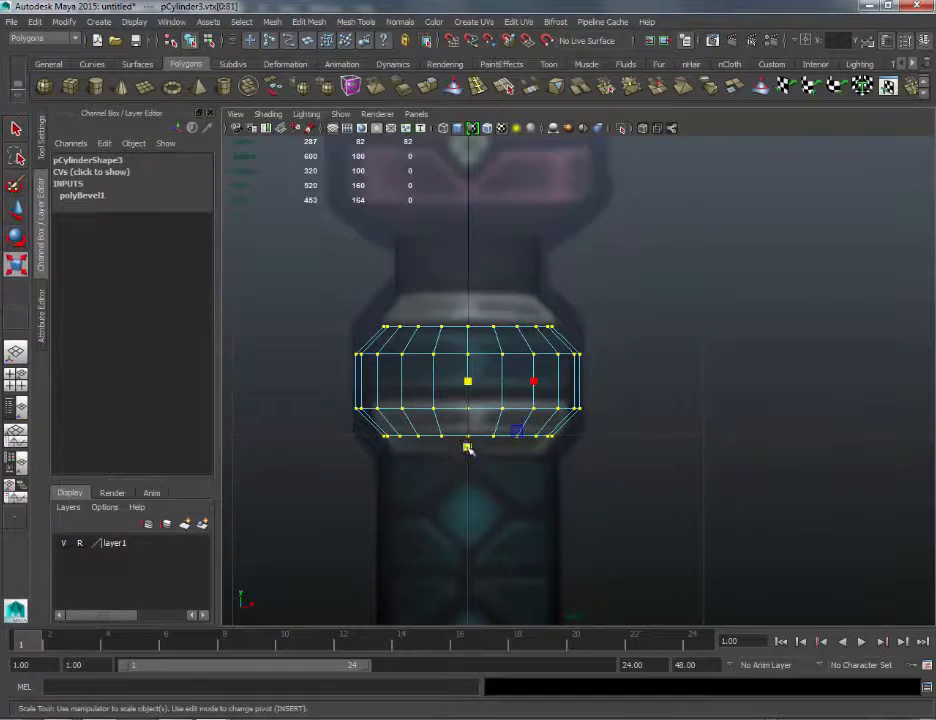
{"action": "left_click_drag", "start_coordinate": [467, 447], "coordinate": [474, 493]}
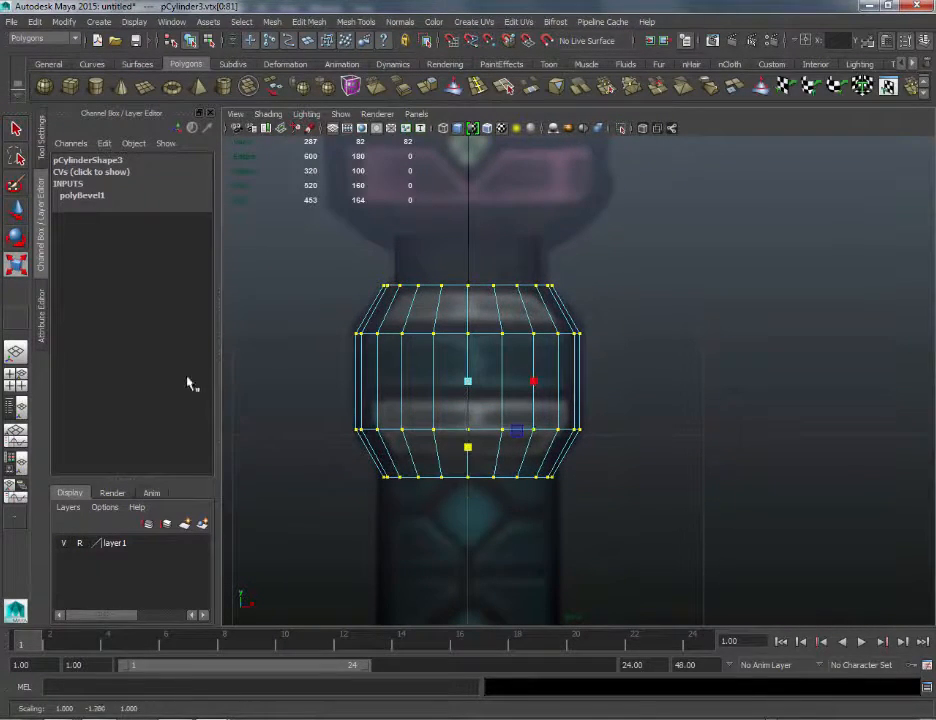
Step: Raise the collar's upper two rings of vertices slightly towards the neck
{"action": "left_click_drag", "start_coordinate": [291, 243], "coordinate": [643, 359]}
{"action": "key", "text": "w"}
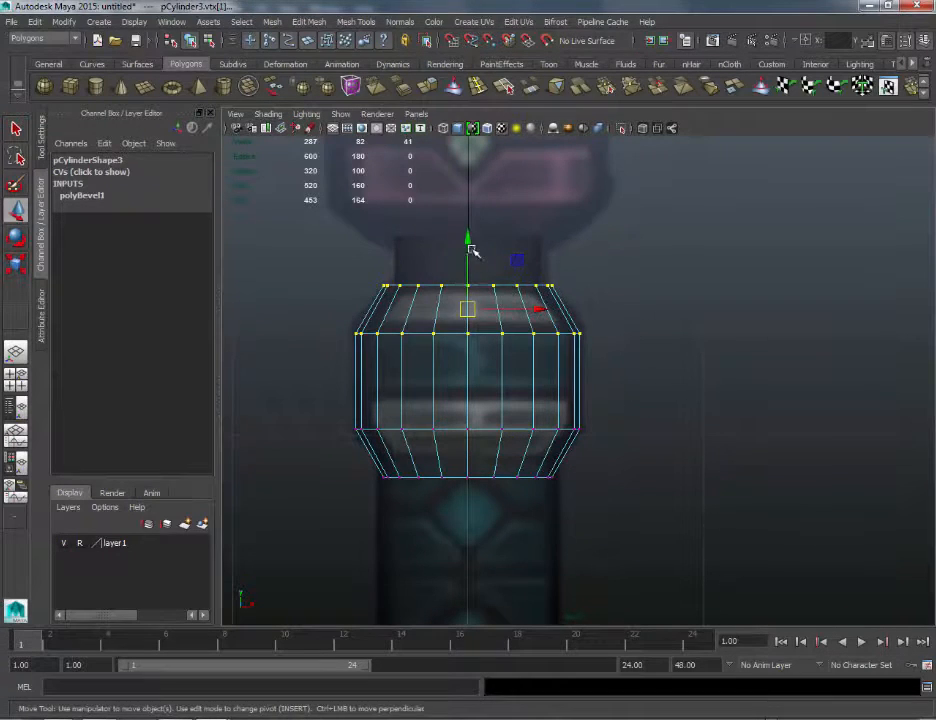
{"action": "left_click", "coordinate": [470, 237]}
{"action": "left_click_drag", "start_coordinate": [471, 237], "coordinate": [471, 235]}
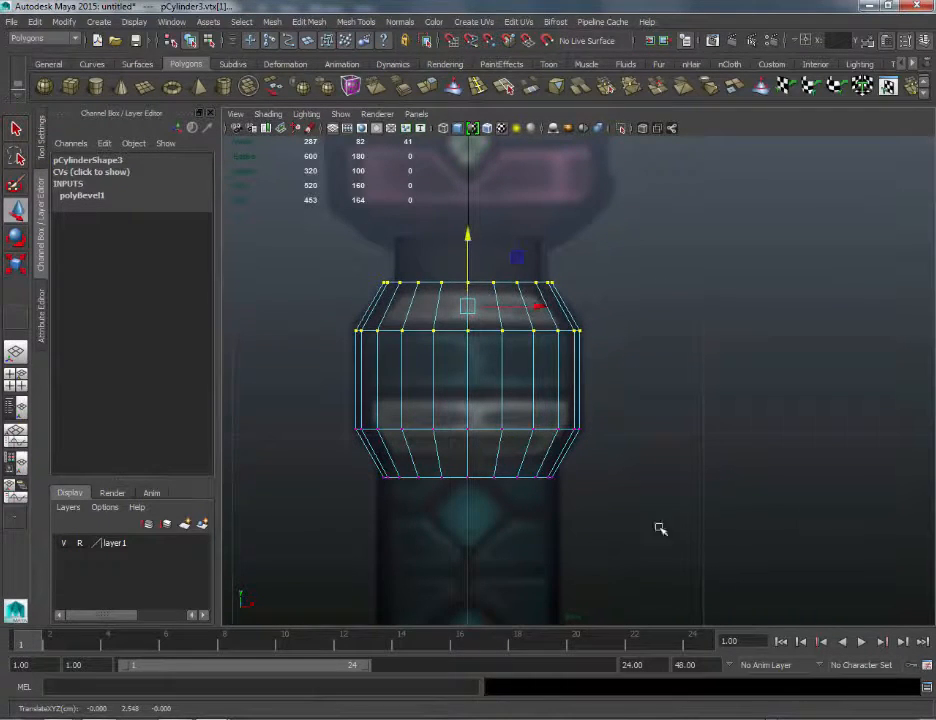
Step: Raise the collar's lowest ring of vertices to the top end of the handle
{"action": "left_click_drag", "start_coordinate": [660, 528], "coordinate": [324, 457]}
{"action": "left_click", "coordinate": [478, 393]}
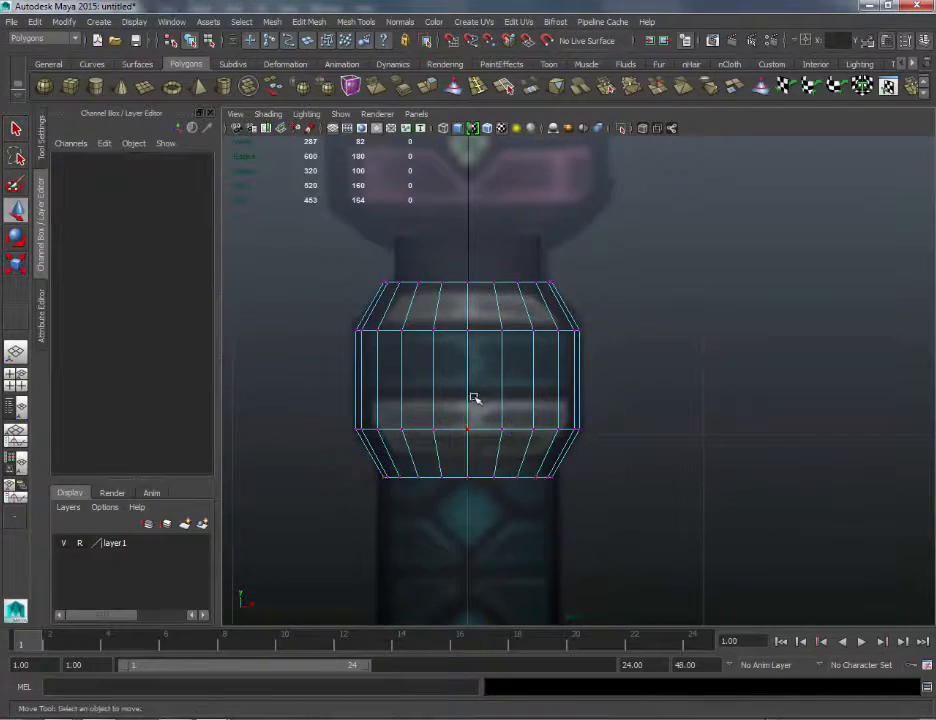
{"action": "key", "text": "ctrl+z"}
{"action": "left_click_drag", "start_coordinate": [469, 403], "coordinate": [473, 381]}
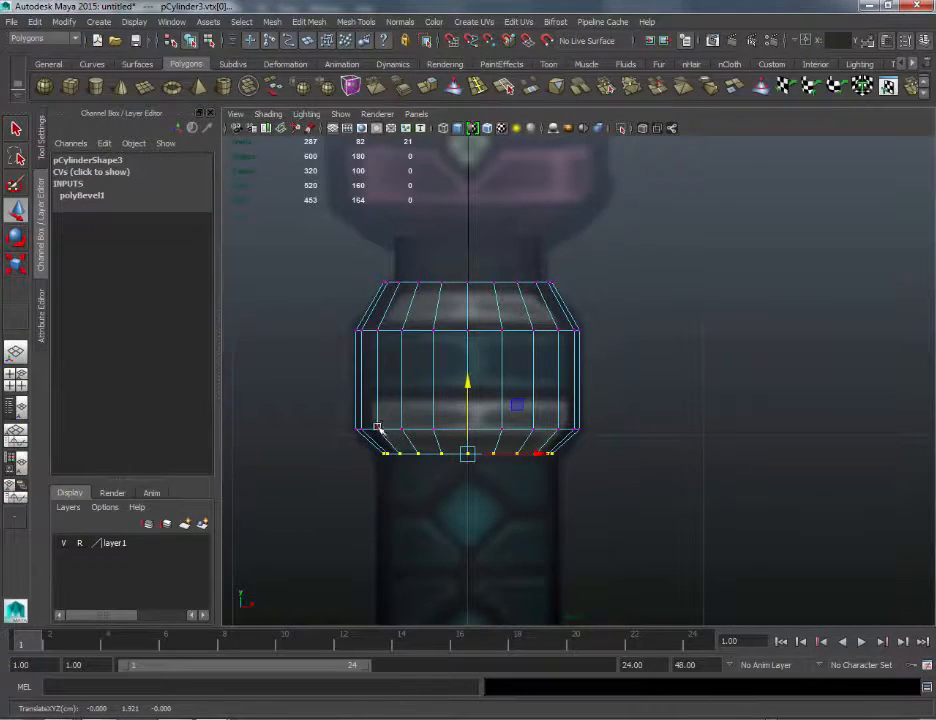
Step: Lower the collar's topmost ring of vertices slightly to the upper edge of the grey band
{"action": "middle_click_drag", "start_coordinate": [380, 353], "coordinate": [366, 436], "text": "alt"}
{"action": "left_click_drag", "start_coordinate": [313, 297], "coordinate": [596, 383]}
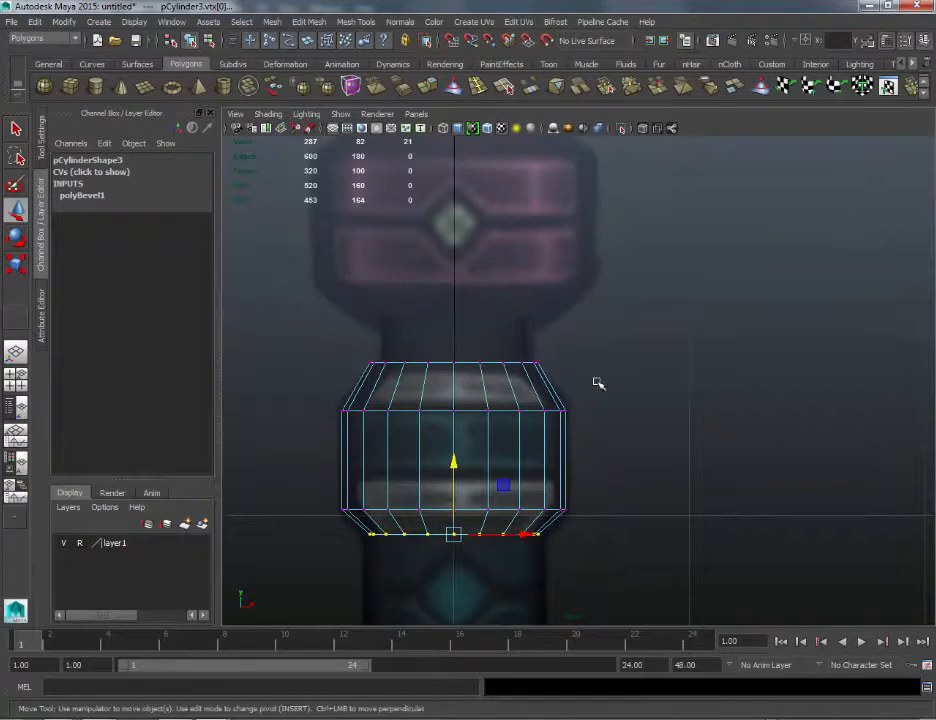
{"action": "mouse_move", "coordinate": [451, 291]}
{"action": "left_mouse_down"}
{"action": "mouse_move", "coordinate": [462, 309]}
{"action": "mouse_move", "coordinate": [467, 300]}
{"action": "left_mouse_up"}
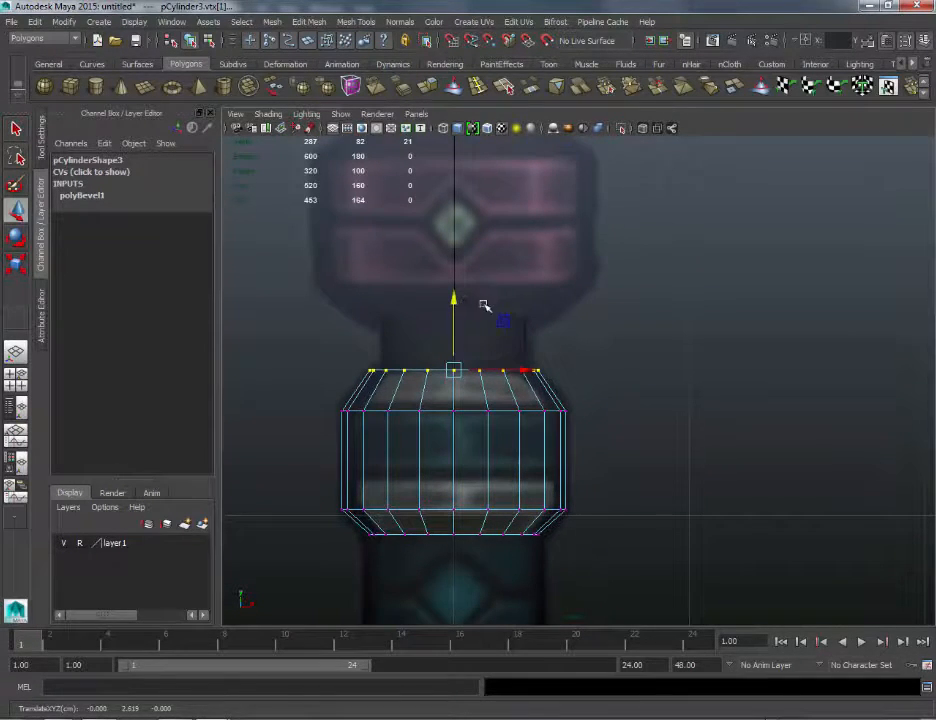
Step: Narrow the collar's topmost ring of vertices slightly to match the upper edge of the reference's grey band
{"action": "key", "text": "r"}
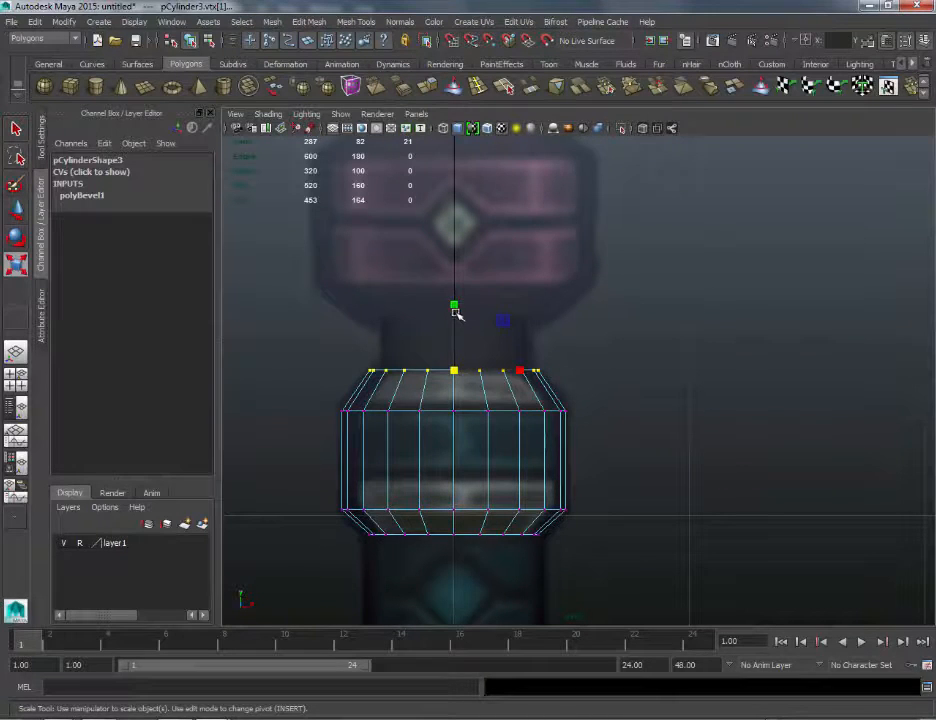
{"action": "left_click_drag", "start_coordinate": [455, 313], "coordinate": [457, 310]}
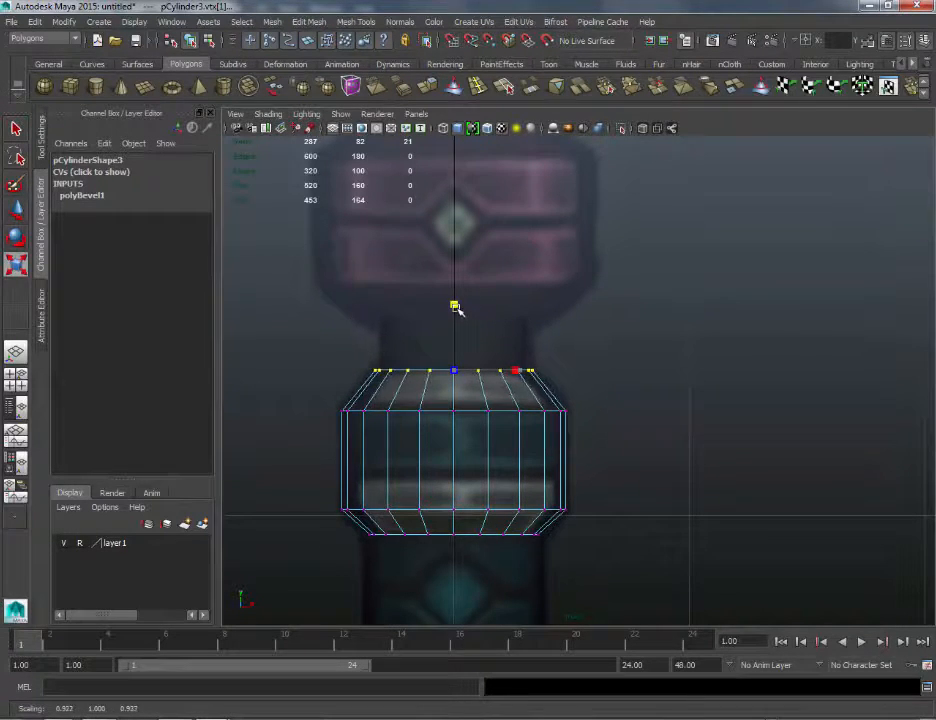
{"action": "left_click", "coordinate": [710, 345]}
{"action": "scroll", "coordinate": [677, 473], "scroll_direction": "down", "scroll_amount": 3}
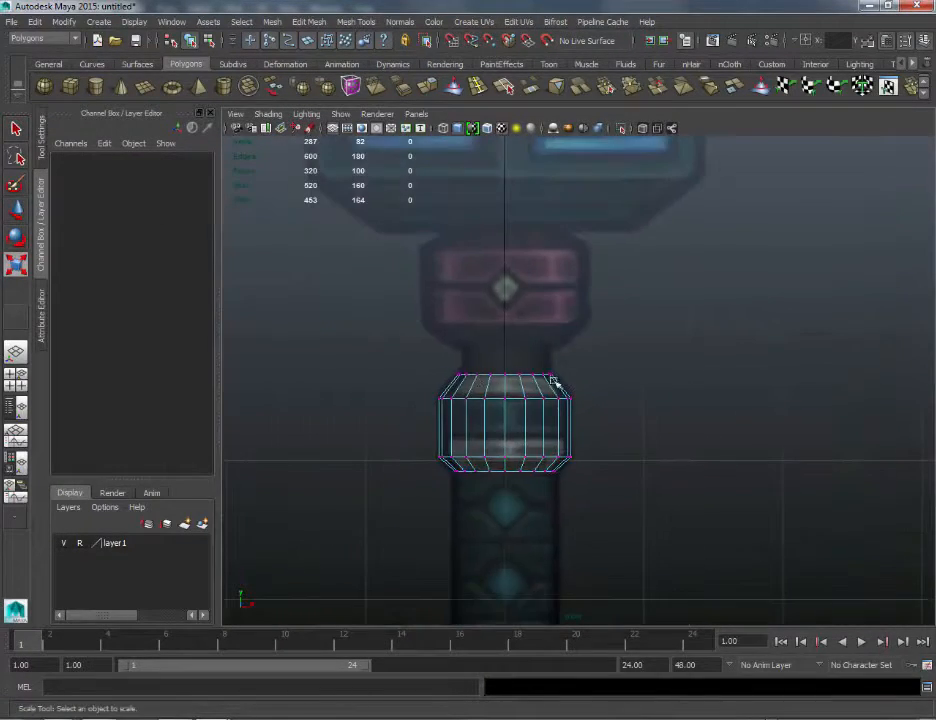
Step: Duplicate the collar and raise the copy over the pink band in the reference, to about 2.94 in Translate Y
{"action": "right_click_drag", "start_coordinate": [518, 399], "coordinate": [550, 397]}
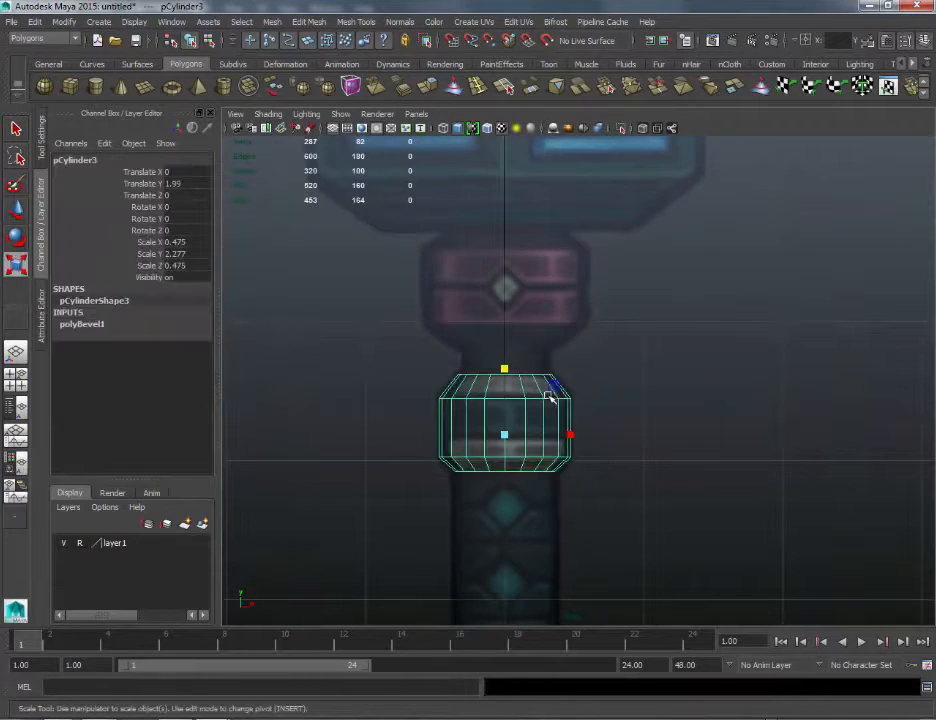
{"action": "key", "text": "ctrl+d"}
{"action": "key", "text": "q"}
{"action": "key", "text": "w"}
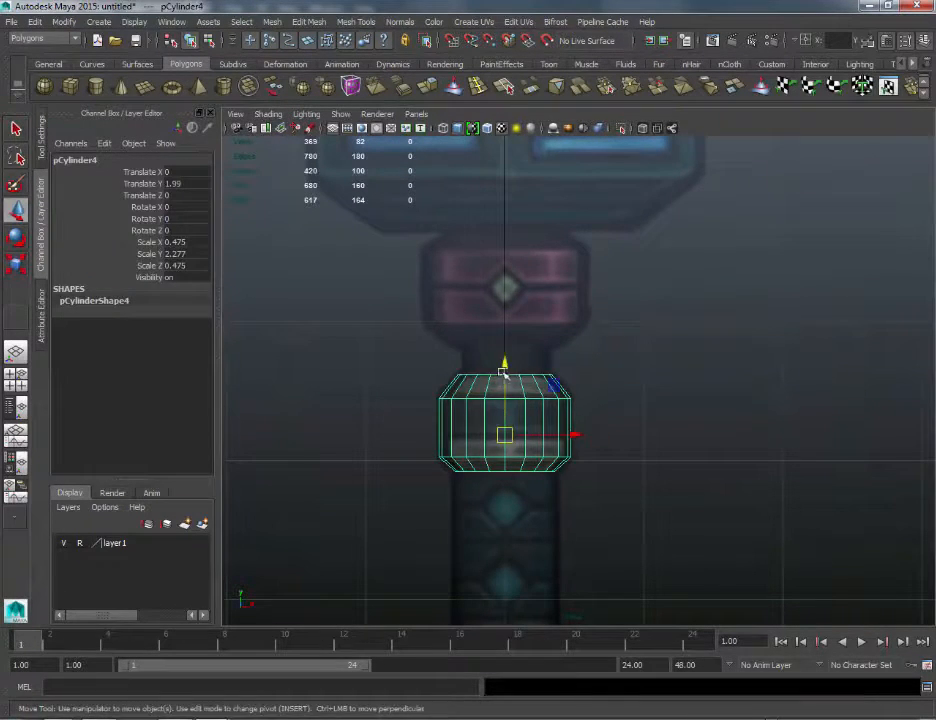
{"action": "left_click_drag", "start_coordinate": [515, 370], "coordinate": [529, 242]}
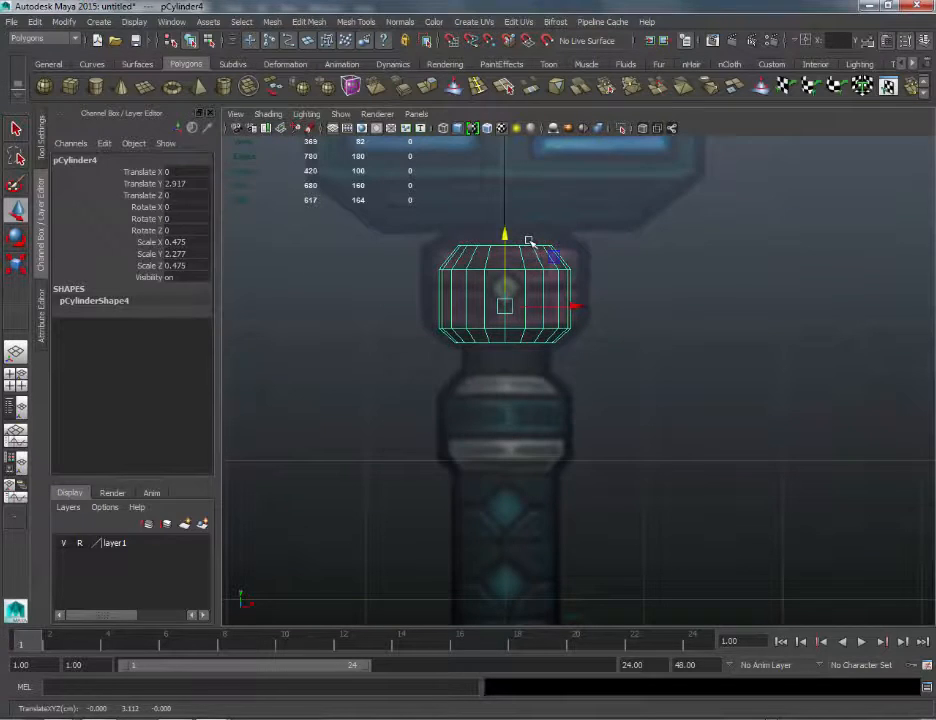
{"action": "right_click_drag", "start_coordinate": [588, 296], "coordinate": [606, 298], "text": "alt"}
{"action": "key", "text": "q"}
{"action": "key", "text": "w"}
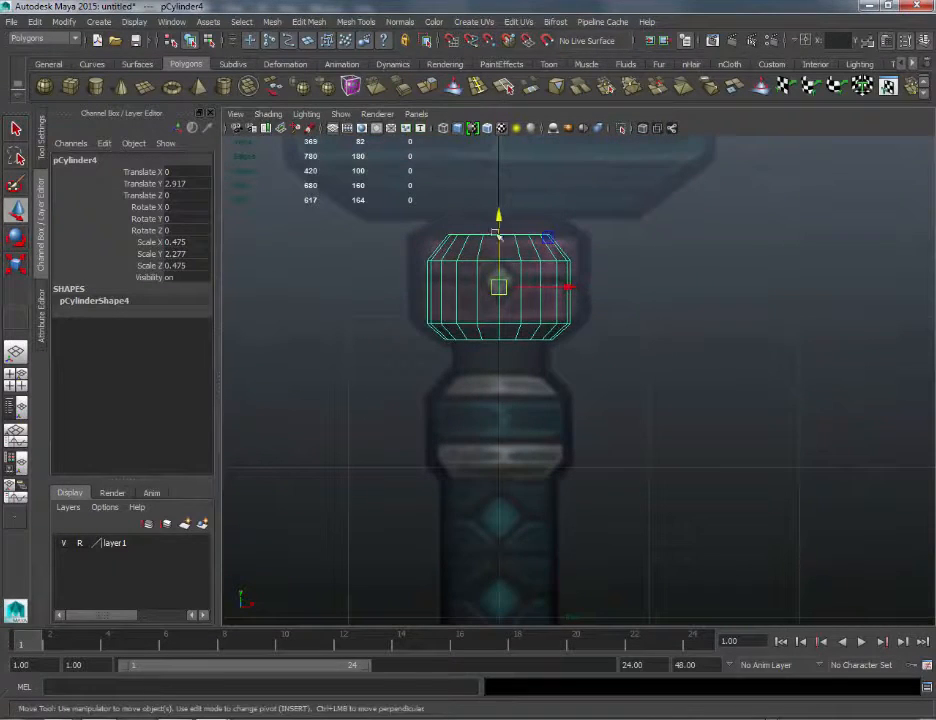
{"action": "left_click_drag", "start_coordinate": [499, 217], "coordinate": [499, 213]}
{"action": "middle_click_drag", "start_coordinate": [499, 286], "coordinate": [487, 353], "text": "alt"}
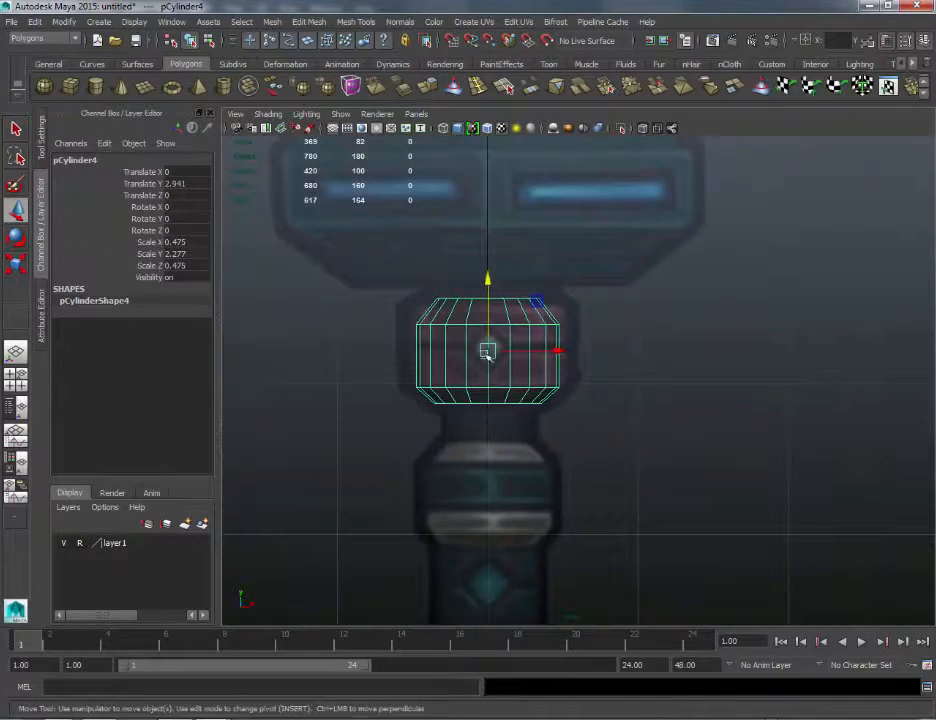
Step: Widen the collar copy evenly in X and Z to the pink band's outline and raise its upper two vertex rings
{"action": "key", "text": "r"}
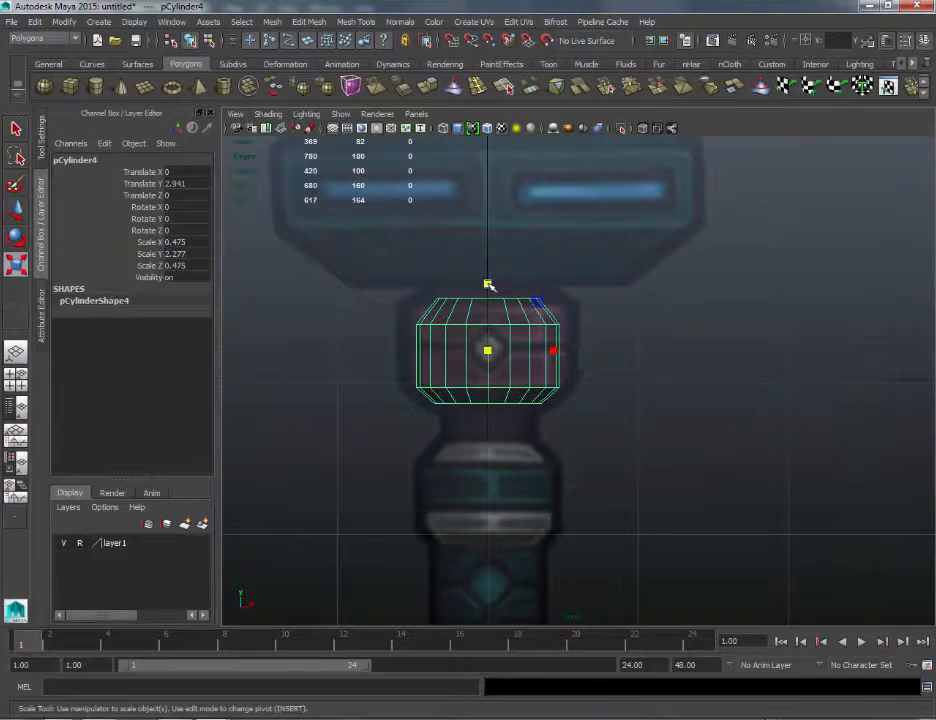
{"action": "left_click_drag", "start_coordinate": [487, 284], "coordinate": [495, 267], "text": "ctrl"}
{"action": "right_click_drag", "start_coordinate": [435, 321], "coordinate": [335, 312]}
{"action": "left_click_drag", "start_coordinate": [372, 257], "coordinate": [587, 328]}
{"action": "key", "text": "w"}
{"action": "left_click_drag", "start_coordinate": [490, 248], "coordinate": [485, 230]}
Step: Raise the collar copy's second ring of vertices from the top slightly to the pink band's upper corner
{"action": "left_click_drag", "start_coordinate": [361, 231], "coordinate": [619, 297], "text": "ctrl"}
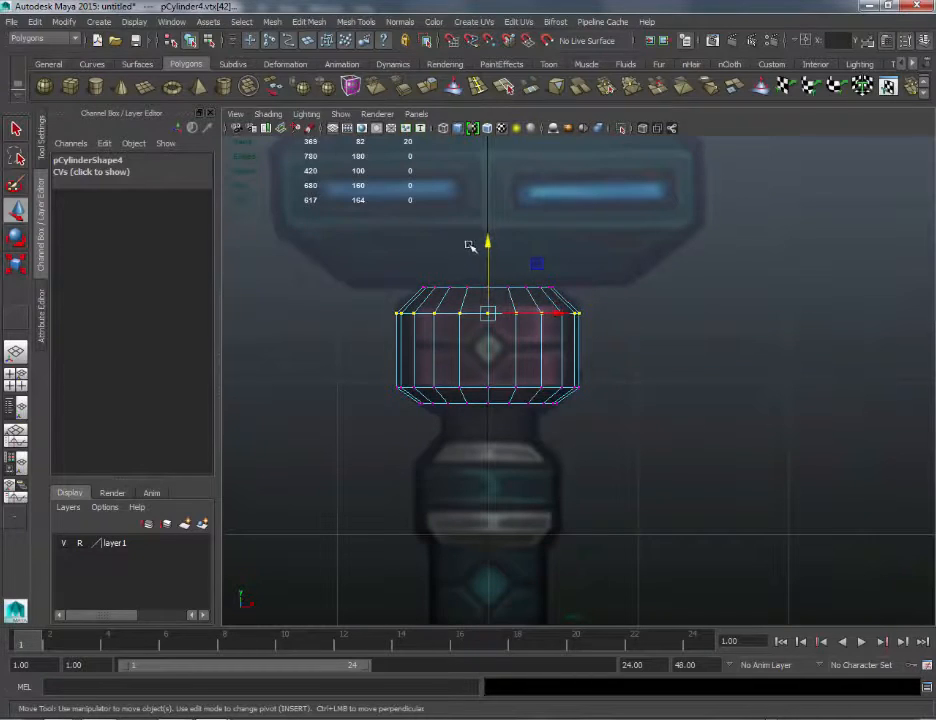
{"action": "left_click_drag", "start_coordinate": [488, 243], "coordinate": [489, 235]}
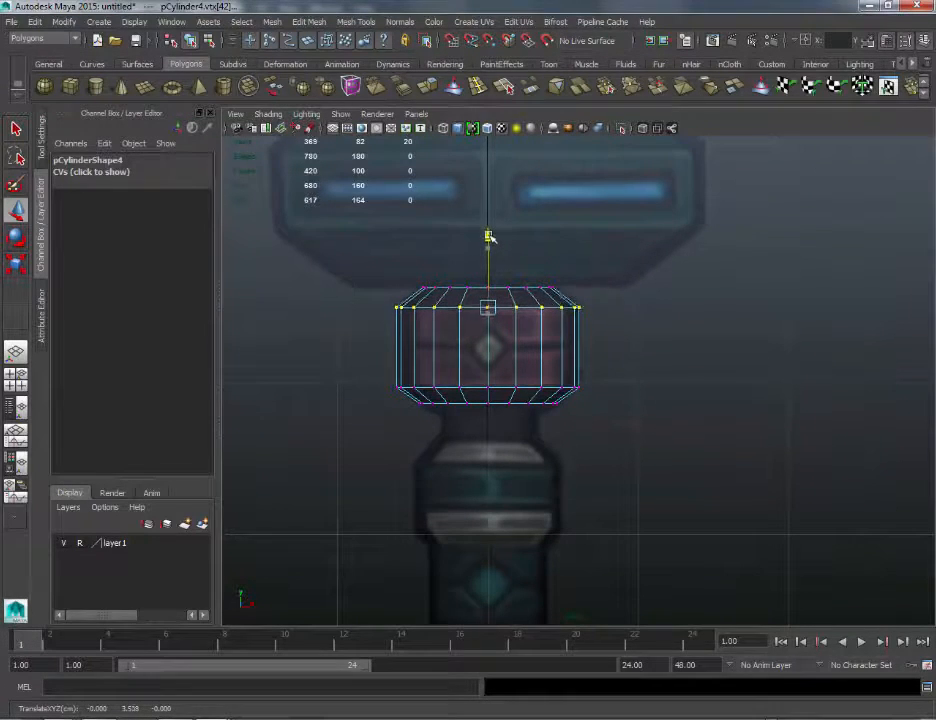
{"action": "left_click_drag", "start_coordinate": [361, 236], "coordinate": [522, 288], "text": "ctrl"}
{"action": "key", "text": "ctrl+z"}
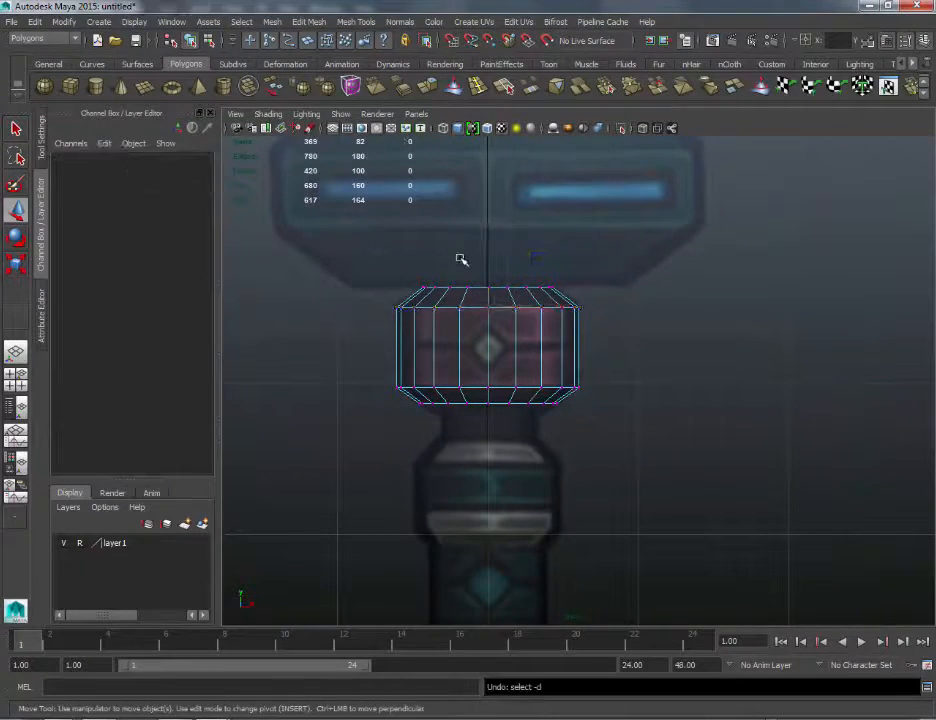
{"action": "left_click_drag", "start_coordinate": [485, 240], "coordinate": [485, 236]}
{"action": "left_click_drag", "start_coordinate": [372, 247], "coordinate": [618, 290]}
{"action": "key", "text": "r"}
{"action": "left_click", "coordinate": [487, 221]}
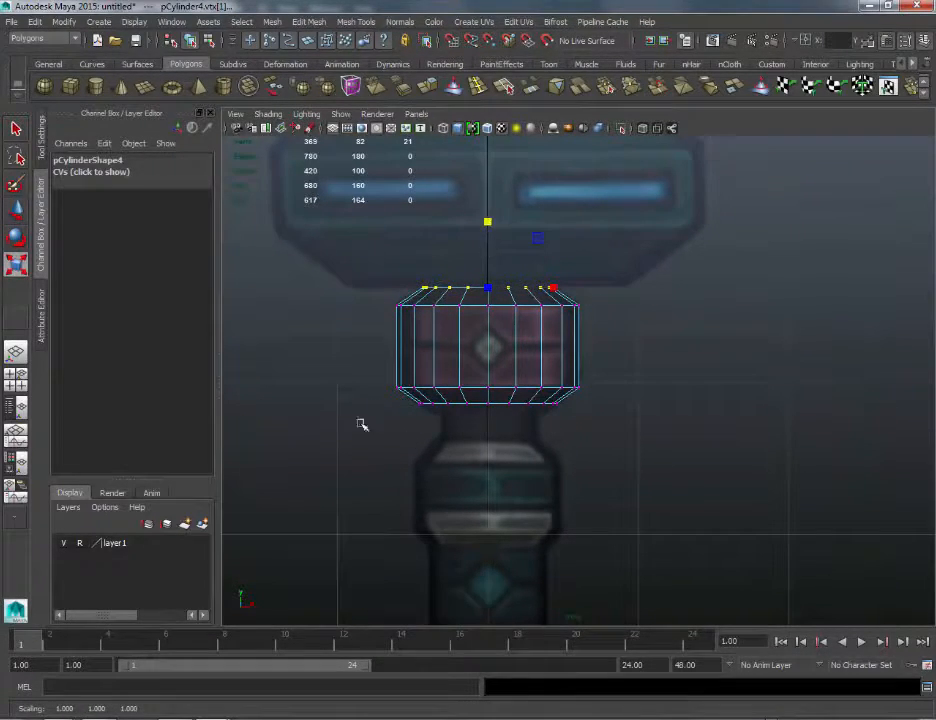
Step: Lower the collar copy's bottom ring of vertices to the neck and narrow it to the neck's width
{"action": "left_click_drag", "start_coordinate": [400, 400], "coordinate": [648, 441]}
{"action": "key", "text": "w"}
{"action": "mouse_move", "coordinate": [501, 355]}
{"action": "left_mouse_down"}
{"action": "mouse_move", "coordinate": [487, 347]}
{"action": "mouse_move", "coordinate": [493, 375]}
{"action": "mouse_move", "coordinate": [491, 351]}
{"action": "left_mouse_up"}
{"action": "key", "text": "r"}
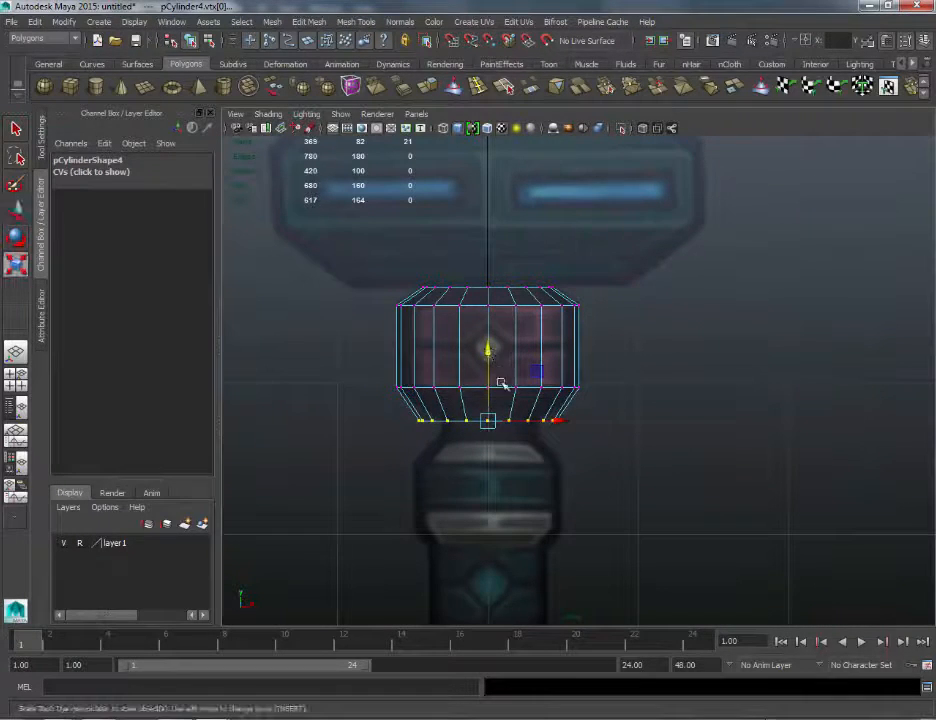
{"action": "left_click", "coordinate": [488, 355]}
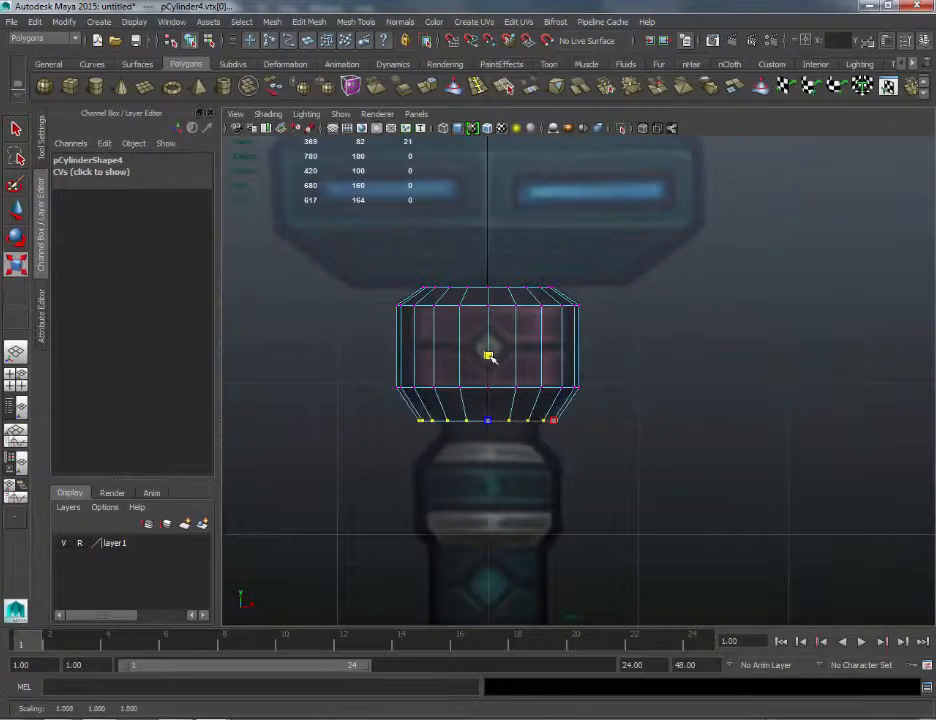
{"action": "mouse_move", "coordinate": [489, 359]}
{"action": "left_mouse_down"}
{"action": "mouse_move", "coordinate": [490, 371]}
{"action": "mouse_move", "coordinate": [488, 351]}
{"action": "left_mouse_up"}
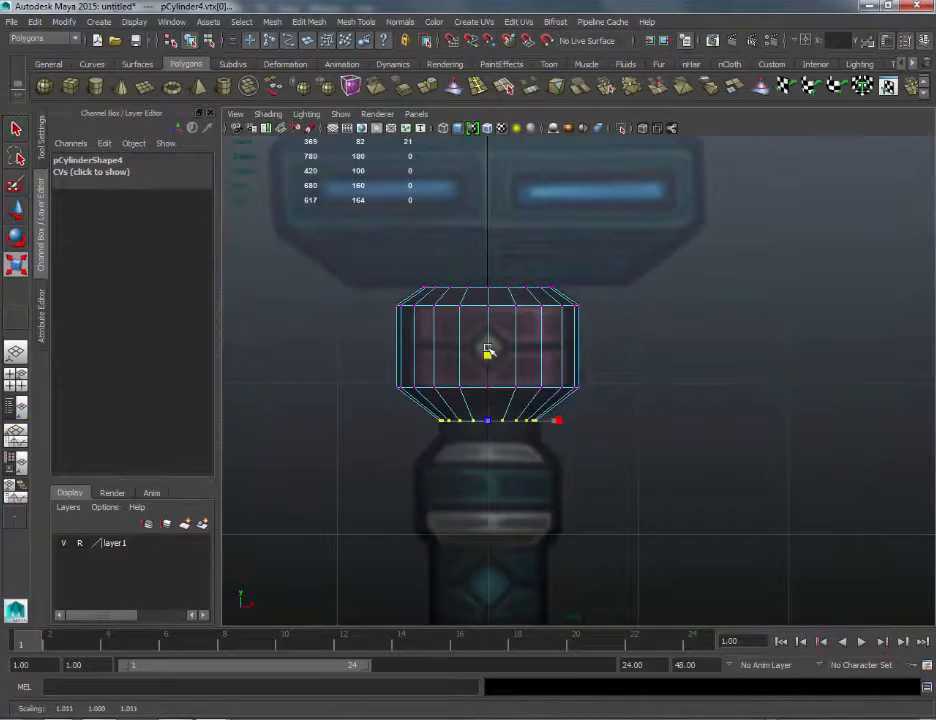
{"action": "key", "text": "w"}
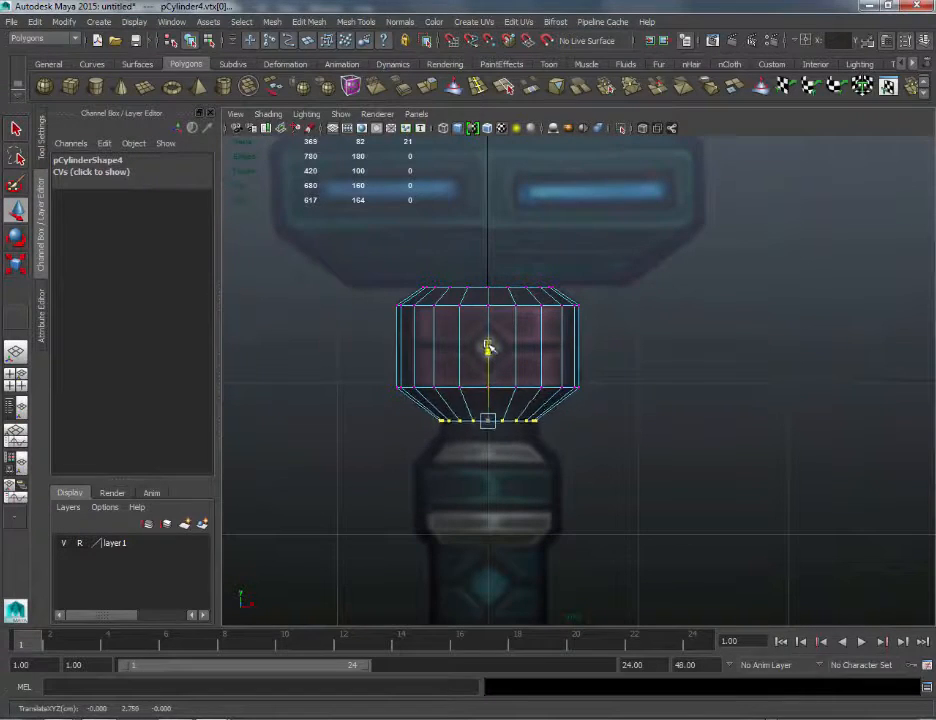
Step: Lower the ring of vertices above the copy's bottom ring slightly to the pink band's lower corner, and return to object selection
{"action": "left_click_drag", "start_coordinate": [361, 354], "coordinate": [626, 404]}
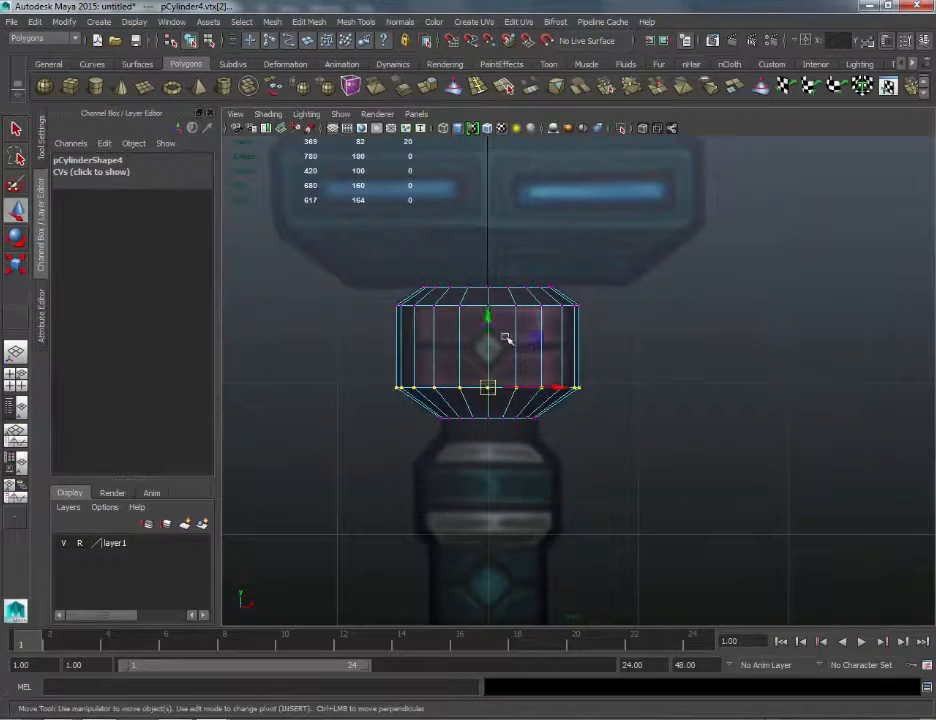
{"action": "left_click_drag", "start_coordinate": [488, 319], "coordinate": [492, 320]}
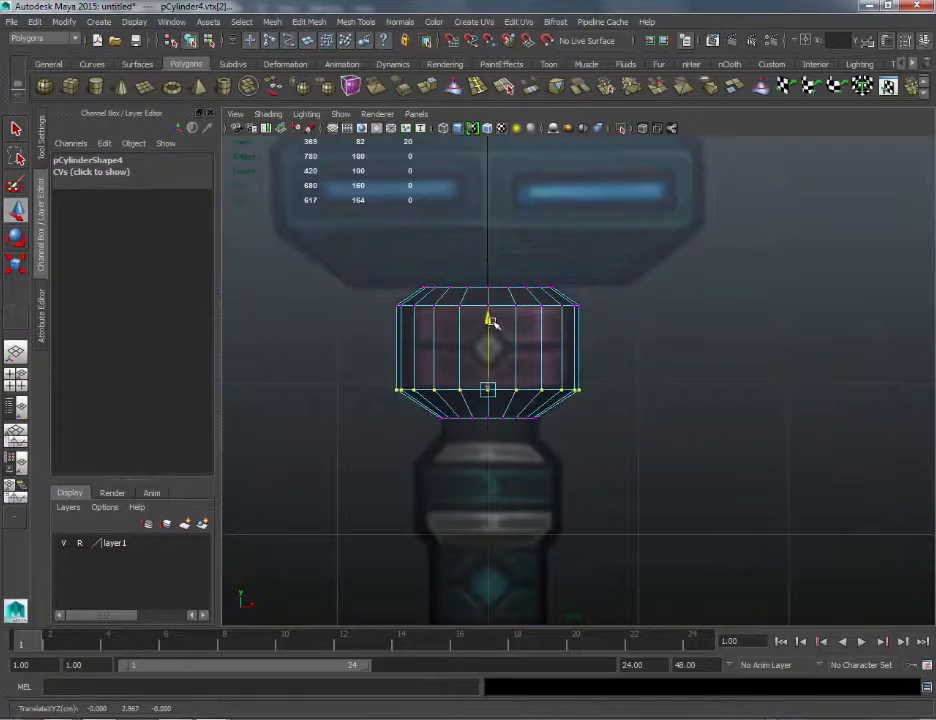
{"action": "left_click", "coordinate": [703, 317]}
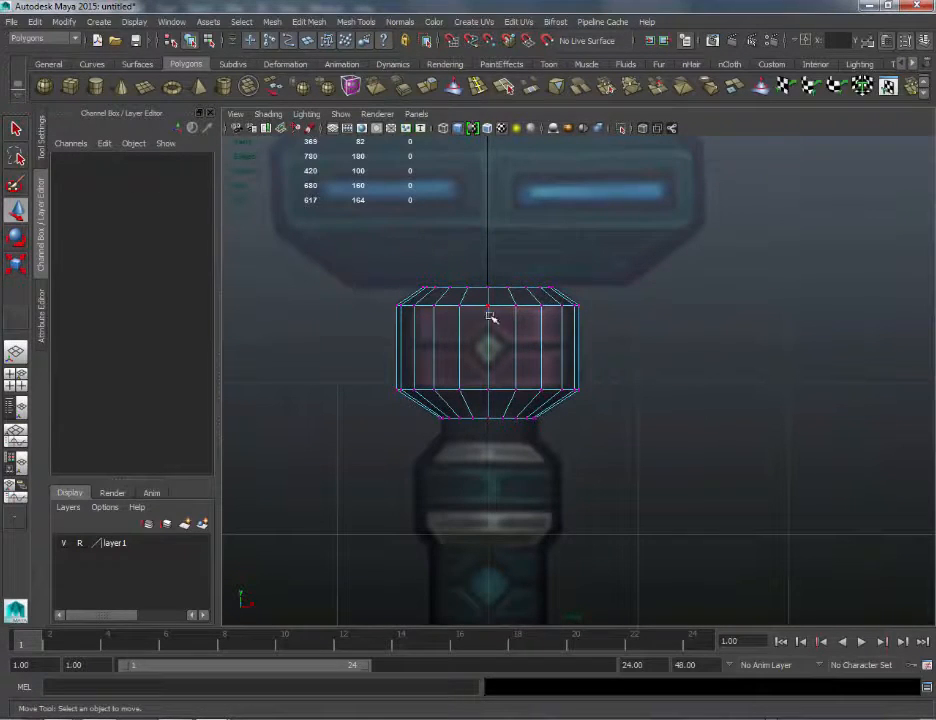
{"action": "right_click_drag", "start_coordinate": [489, 309], "coordinate": [555, 288]}
{"action": "left_click", "coordinate": [700, 445]}
Step: Create a polygon cube and raise it to about 4.25 in Translate Y, over the block with blue slots
{"action": "right_click_drag", "start_coordinate": [700, 445], "coordinate": [672, 323], "text": "alt"}
{"action": "middle_click_drag", "start_coordinate": [672, 323], "coordinate": [669, 433], "text": "alt"}
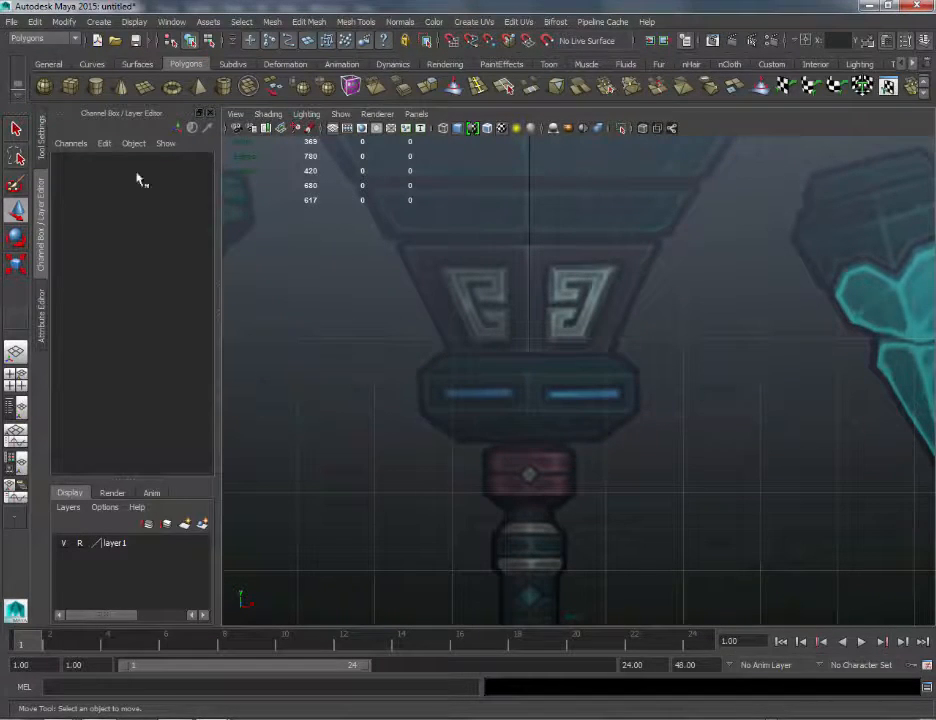
{"action": "left_click", "coordinate": [72, 87]}
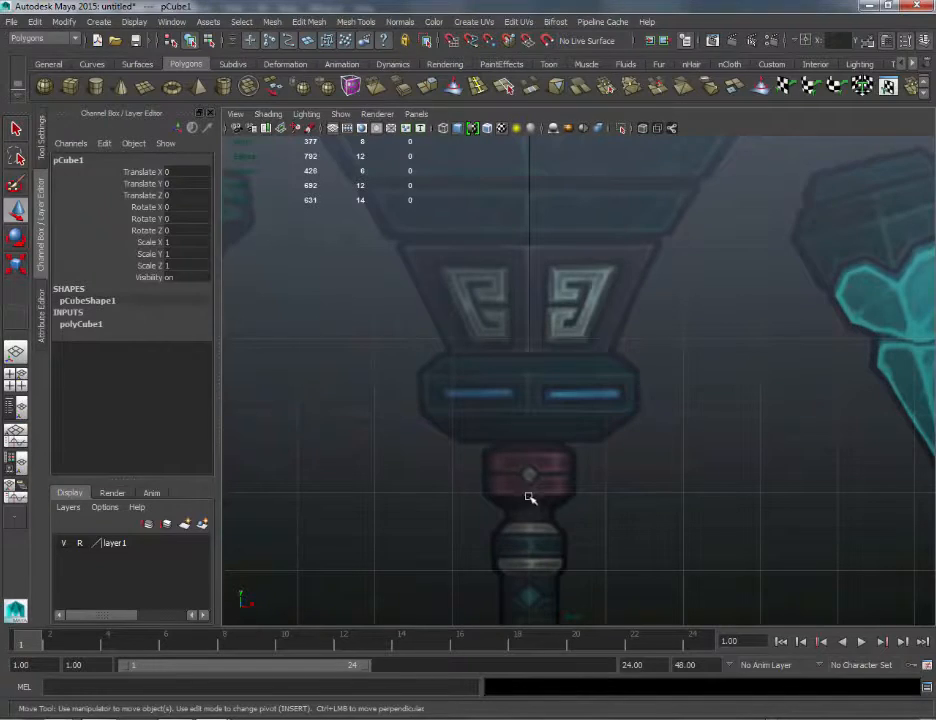
{"action": "middle_click_drag", "start_coordinate": [575, 470], "coordinate": [524, 384], "text": "alt"}
{"action": "left_click_drag", "start_coordinate": [477, 571], "coordinate": [491, 239]}
{"action": "scroll", "coordinate": [537, 364], "scroll_direction": "up", "scroll_amount": 1}
{"action": "middle_click_drag", "start_coordinate": [562, 297], "coordinate": [637, 439], "text": "alt"}
{"action": "scroll", "coordinate": [638, 458], "scroll_direction": "up", "scroll_amount": 1}
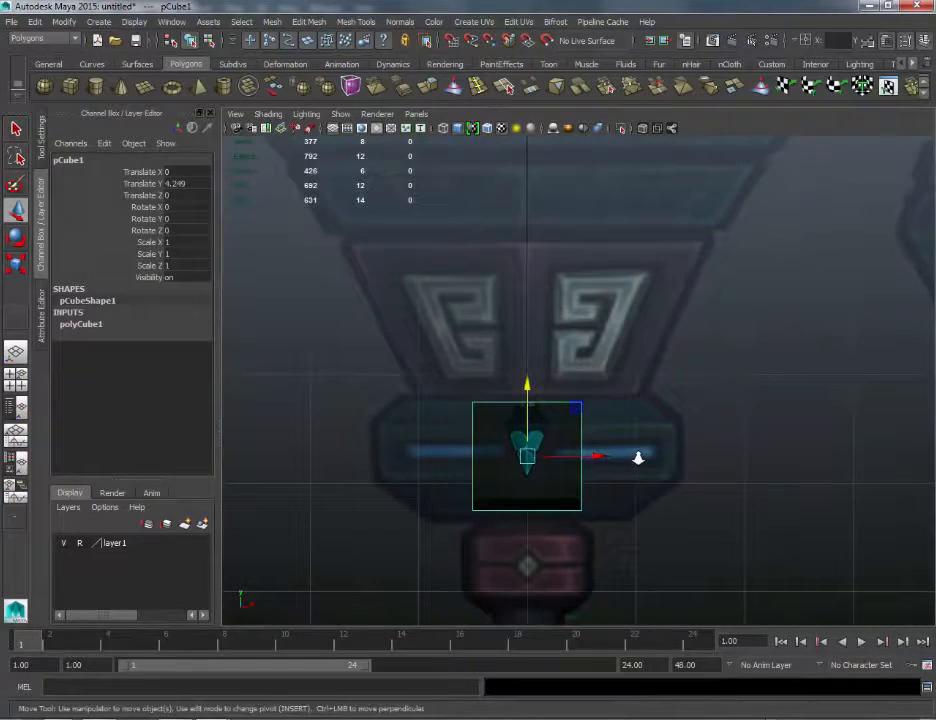
Step: Assign the existing lambert2 material to the cube
{"action": "right_click", "coordinate": [567, 486]}
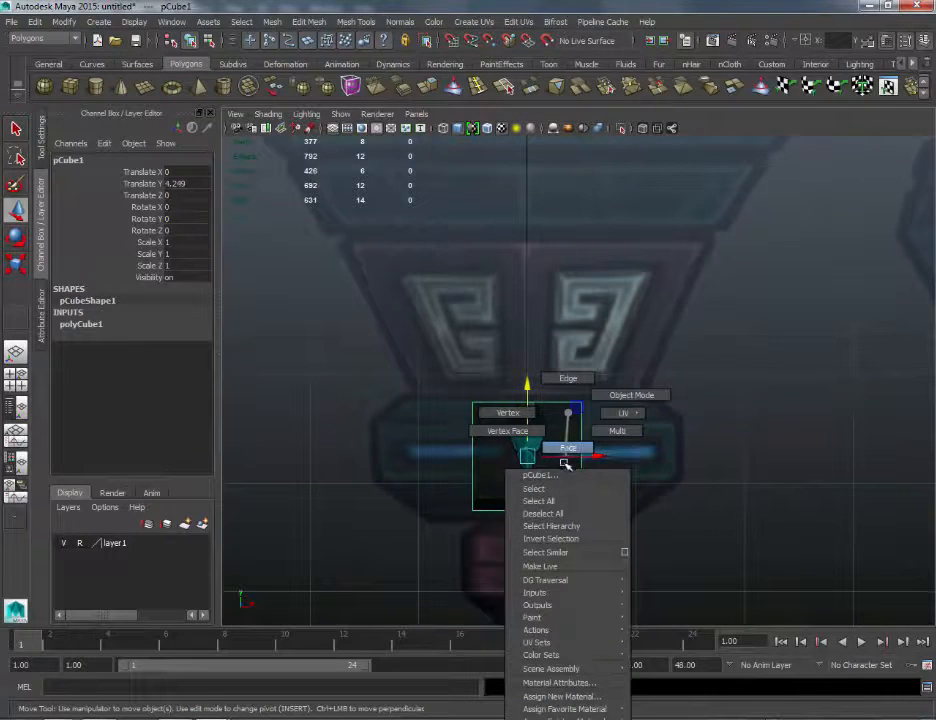
{"action": "right_click_drag", "start_coordinate": [566, 411], "coordinate": [538, 410]}
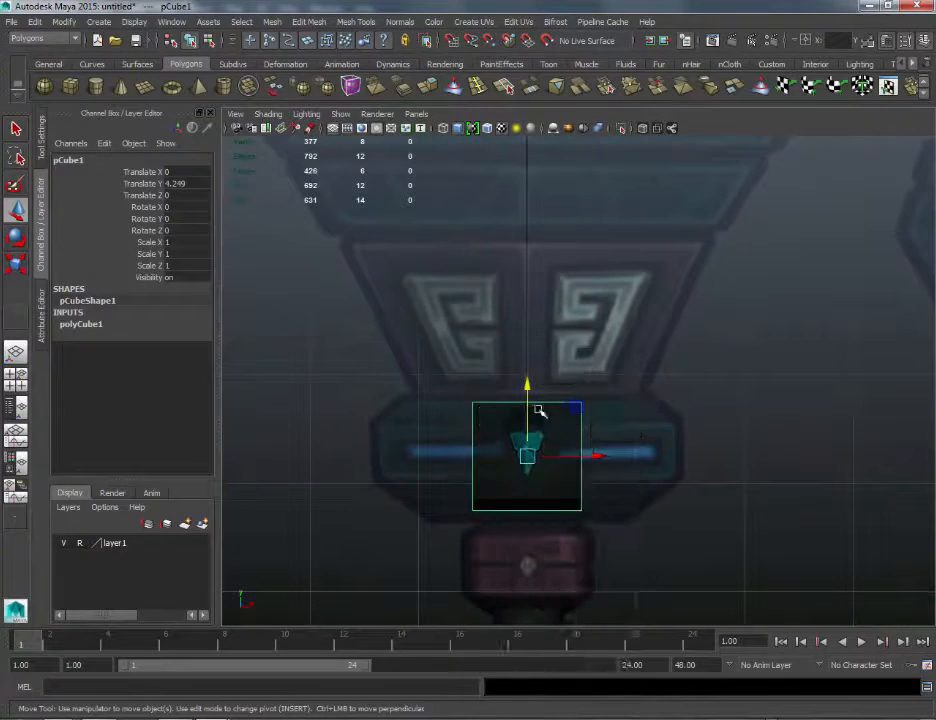
{"action": "right_click", "coordinate": [531, 487]}
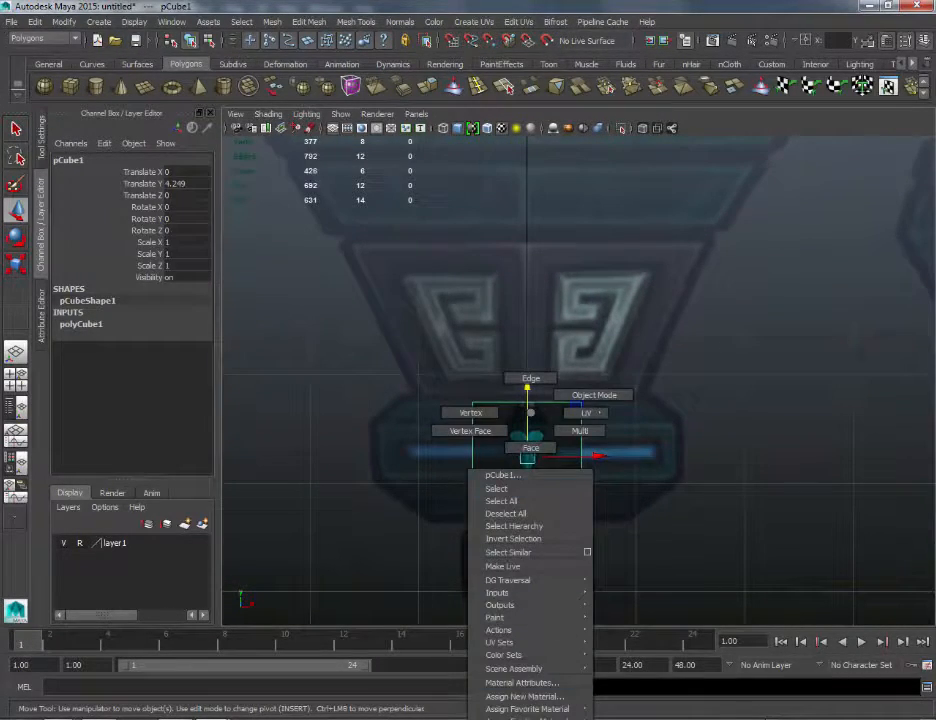
{"action": "mouse_move", "coordinate": [525, 708]}
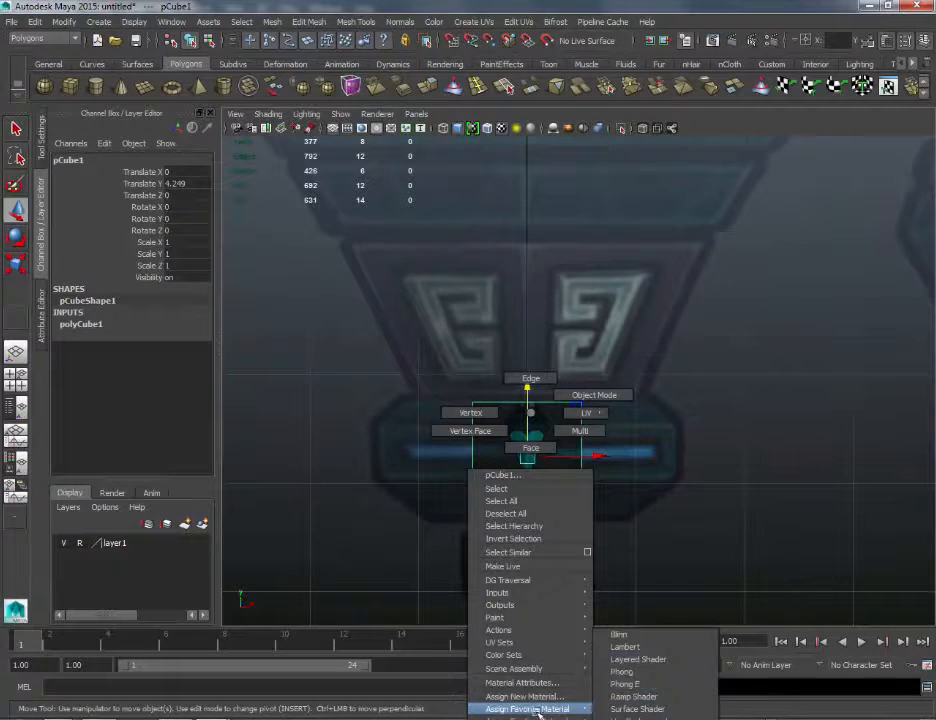
{"action": "right_click_drag", "start_coordinate": [622, 717], "coordinate": [628, 718]}
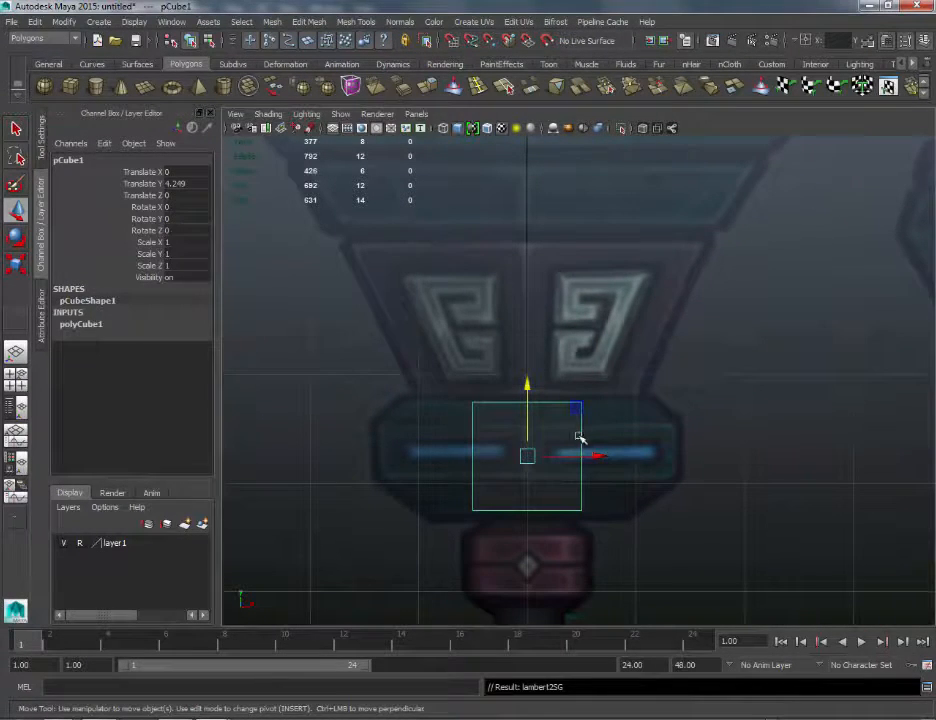
Step: Rotate the cube to 45 degrees around the Y axis
{"action": "key", "text": "e"}
{"action": "left_click_drag", "start_coordinate": [495, 474], "coordinate": [510, 445]}
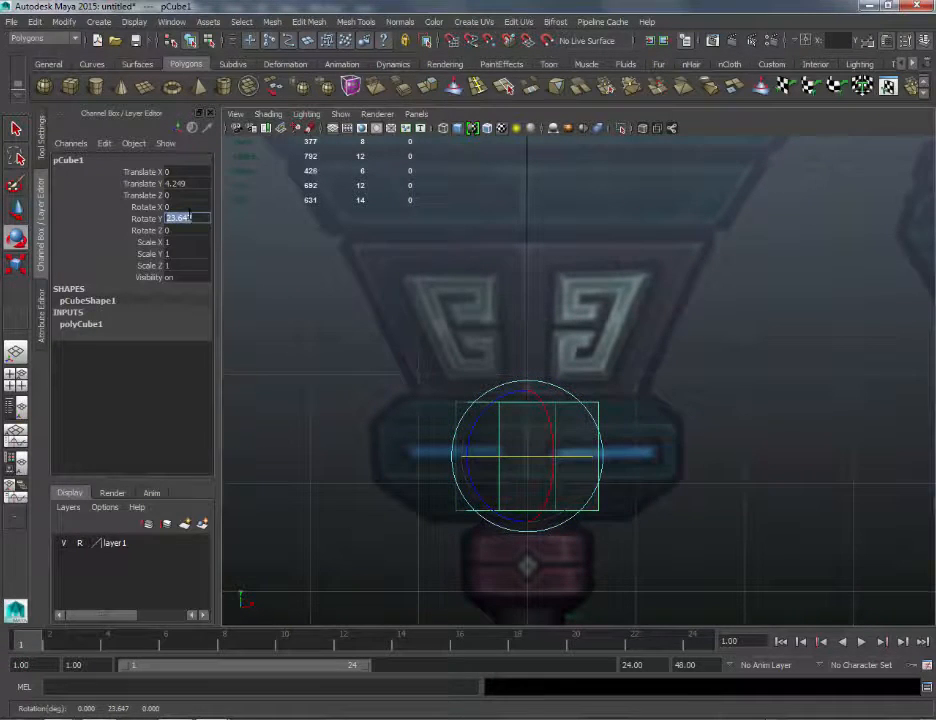
{"action": "type", "text": "45"}
{"action": "key", "text": "Return"}
{"action": "key", "text": "w"}
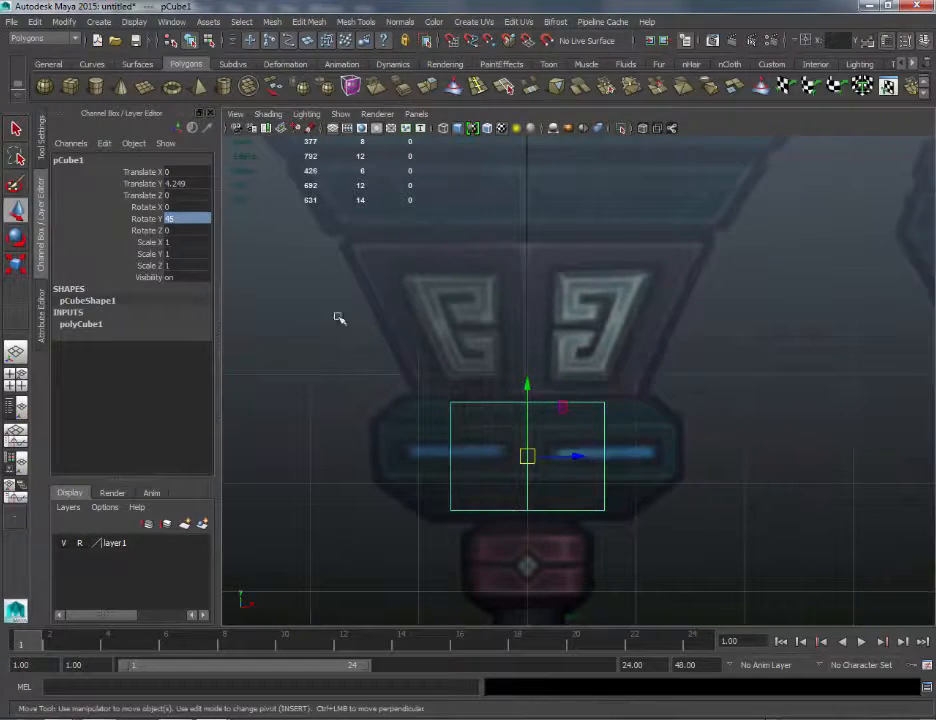
Step: Scale the cube up uniformly until it spans the full width of the blue-slotted block in the reference
{"action": "key", "text": "r"}
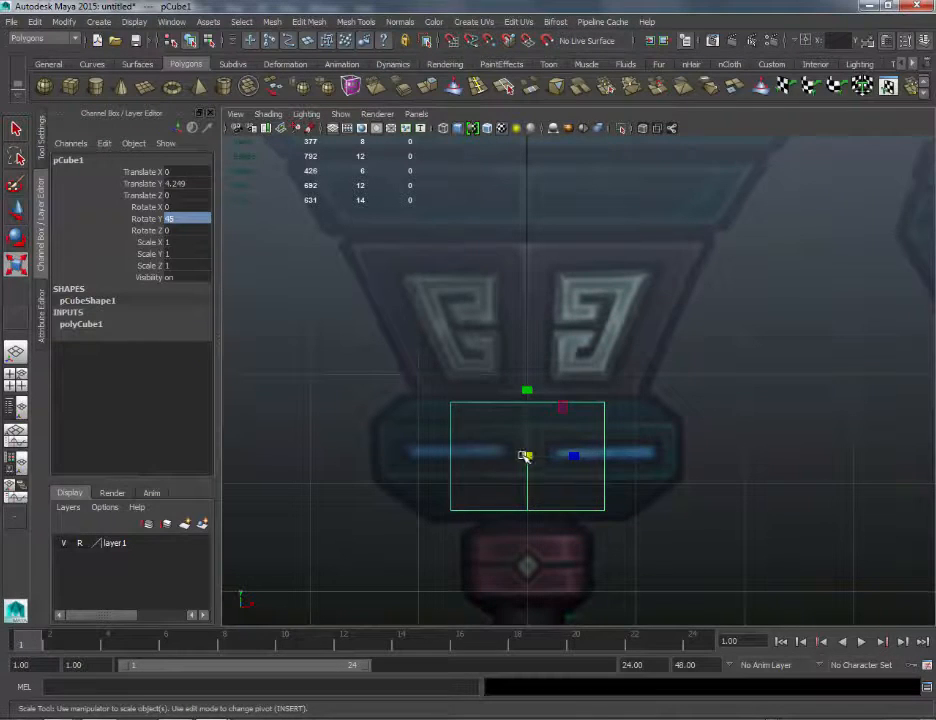
{"action": "left_click_drag", "start_coordinate": [524, 456], "coordinate": [650, 447]}
{"action": "key", "text": "w"}
Step: Lower the cube's upper vertices and raise its lower vertices to the top and bottom edges of the blue-slotted block
{"action": "right_click_drag", "start_coordinate": [502, 345], "coordinate": [405, 335]}
{"action": "left_click_drag", "start_coordinate": [272, 282], "coordinate": [710, 422]}
{"action": "left_click_drag", "start_coordinate": [527, 271], "coordinate": [537, 322]}
{"action": "left_click_drag", "start_coordinate": [713, 595], "coordinate": [343, 520]}
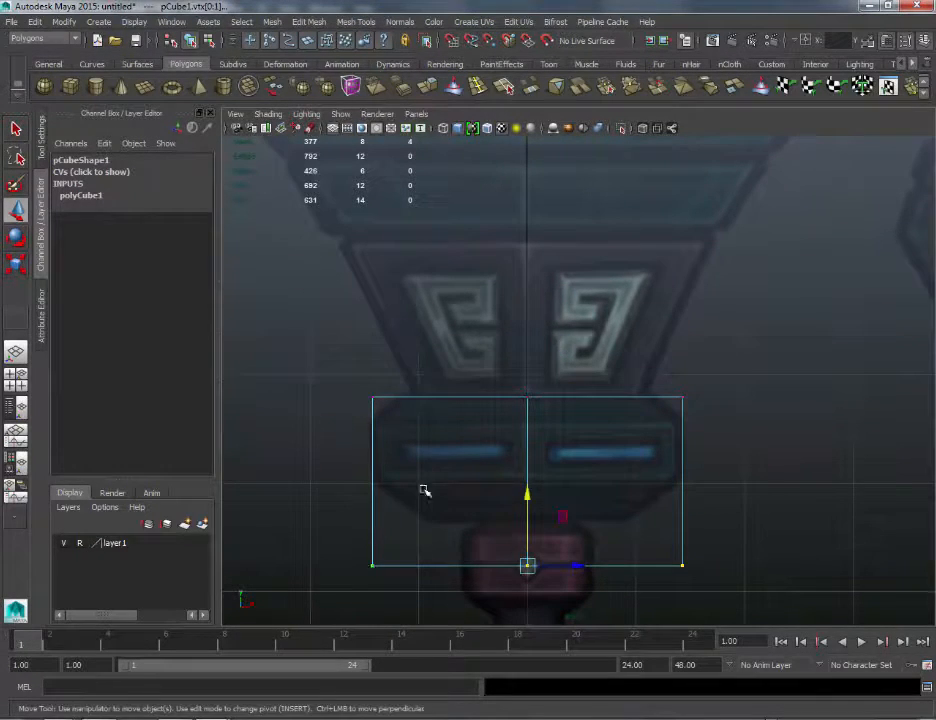
{"action": "left_click_drag", "start_coordinate": [527, 494], "coordinate": [536, 453]}
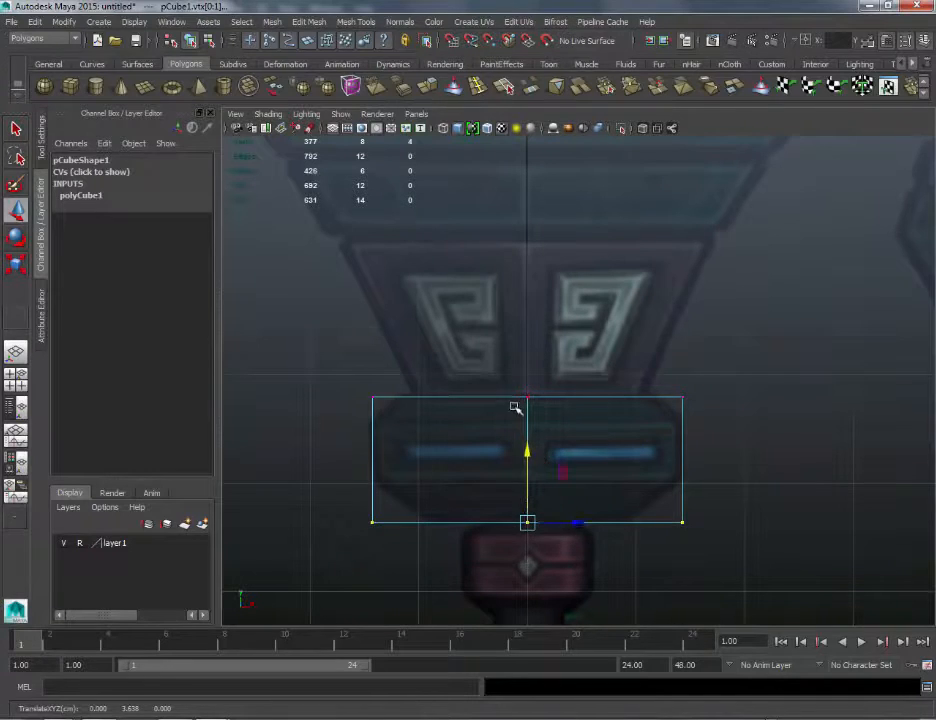
Step: Select all the cube's edges and bevel them
{"action": "right_click_drag", "start_coordinate": [517, 399], "coordinate": [457, 397]}
{"action": "left_click_drag", "start_coordinate": [236, 303], "coordinate": [790, 602]}
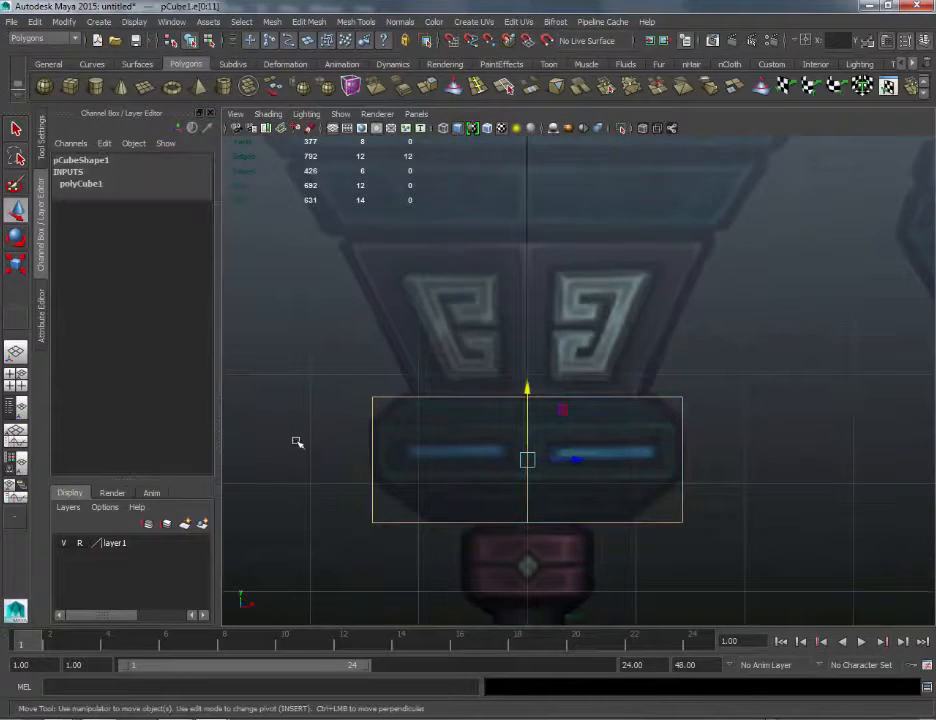
{"action": "left_click", "coordinate": [411, 88]}
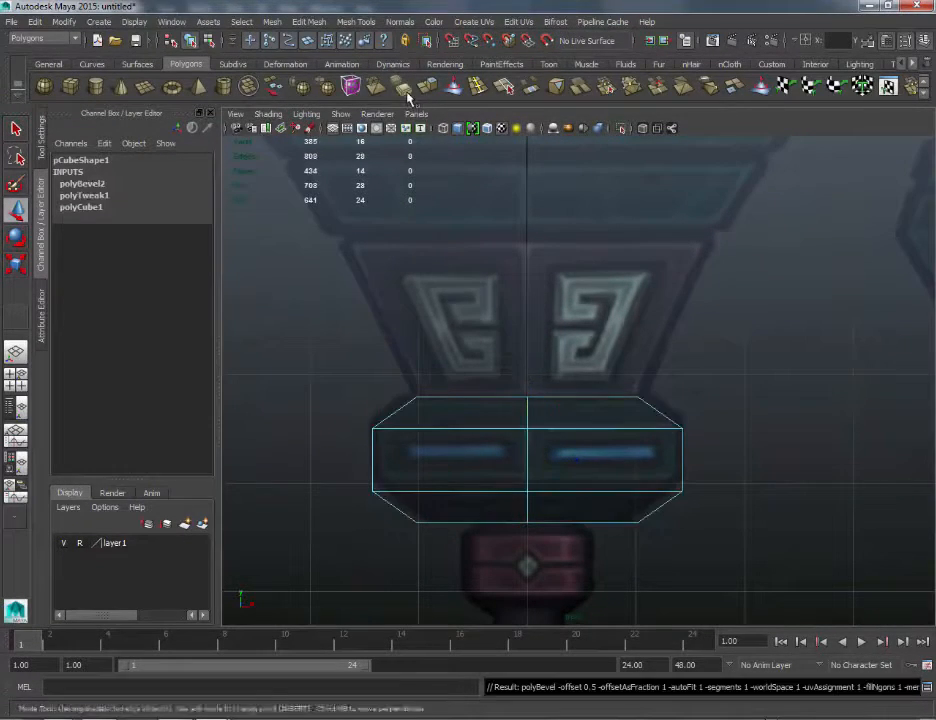
Step: Raise the bevelled cube's two middle rows of vertices to frame the blue-slotted band in the reference
{"action": "right_click_drag", "start_coordinate": [375, 429], "coordinate": [313, 427]}
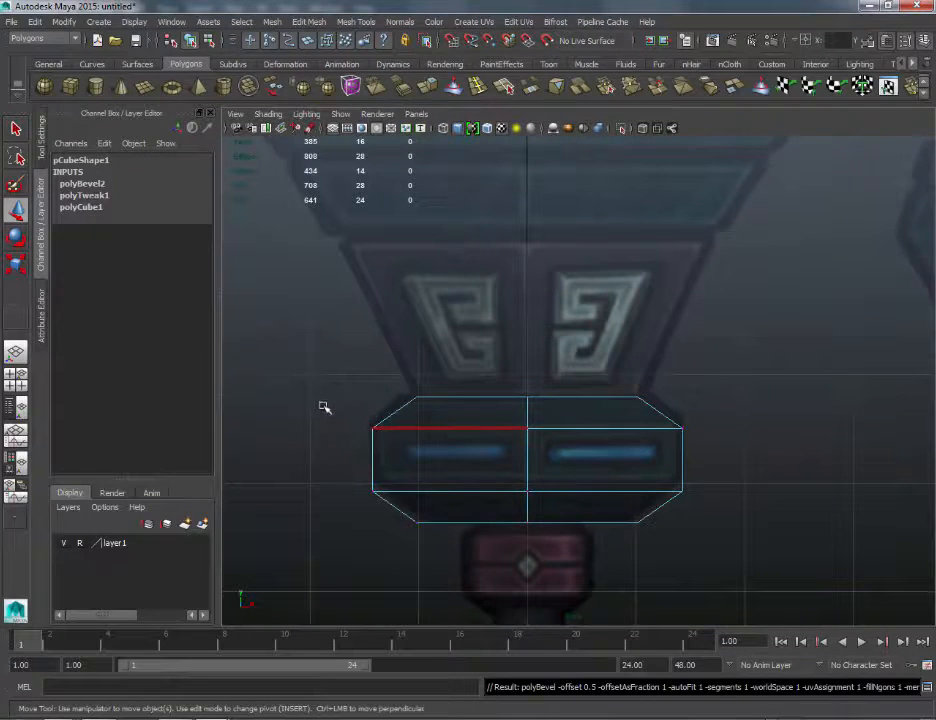
{"action": "left_click_drag", "start_coordinate": [324, 407], "coordinate": [769, 455]}
{"action": "left_click_drag", "start_coordinate": [527, 356], "coordinate": [527, 351]}
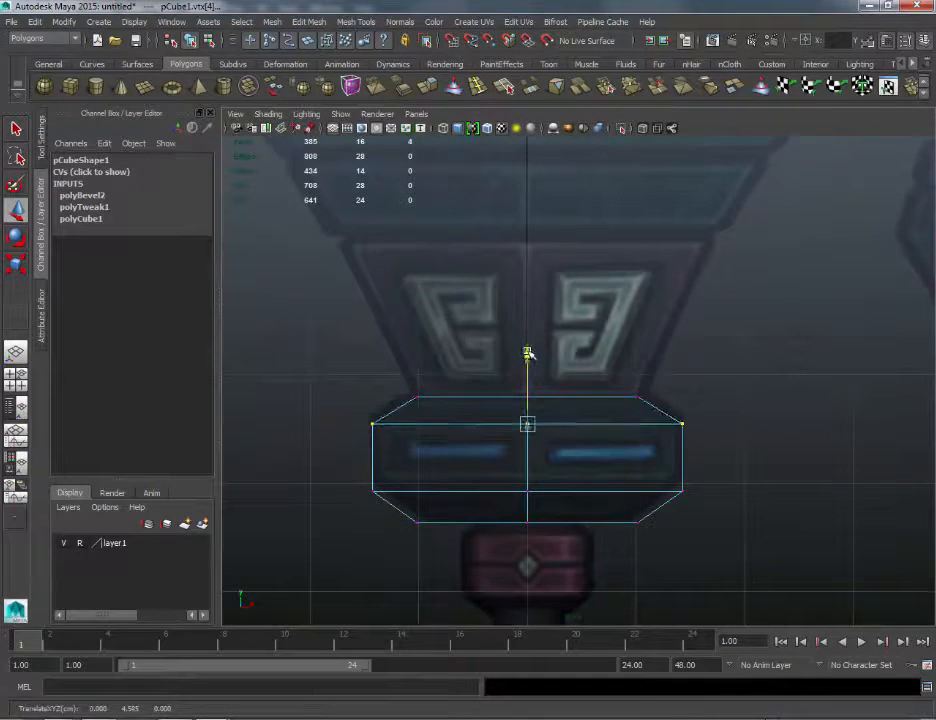
{"action": "left_click_drag", "start_coordinate": [330, 471], "coordinate": [727, 508]}
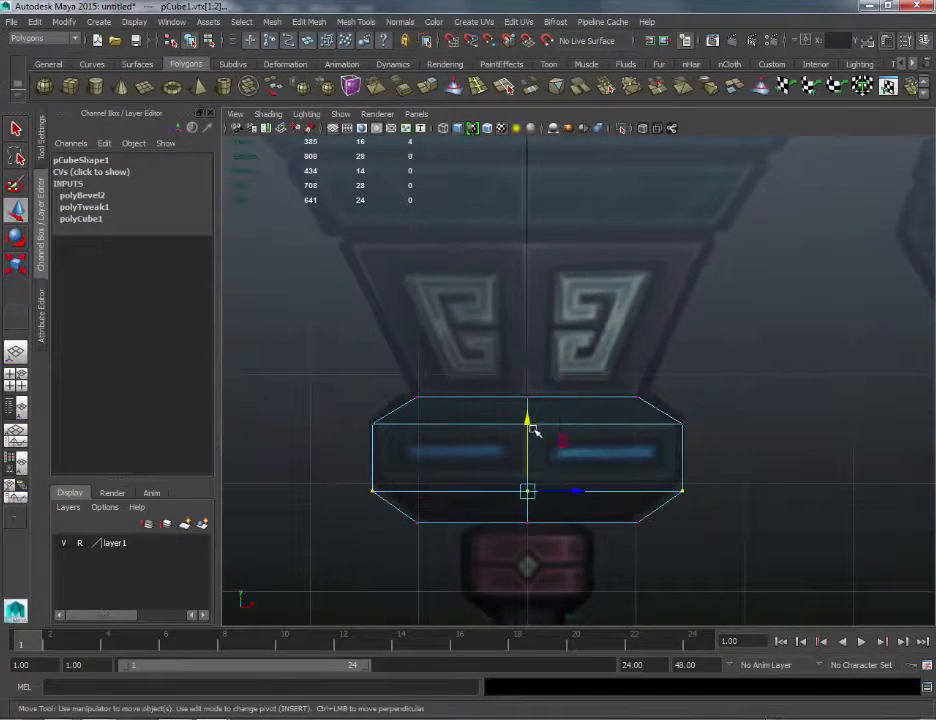
{"action": "left_click_drag", "start_coordinate": [533, 428], "coordinate": [531, 411]}
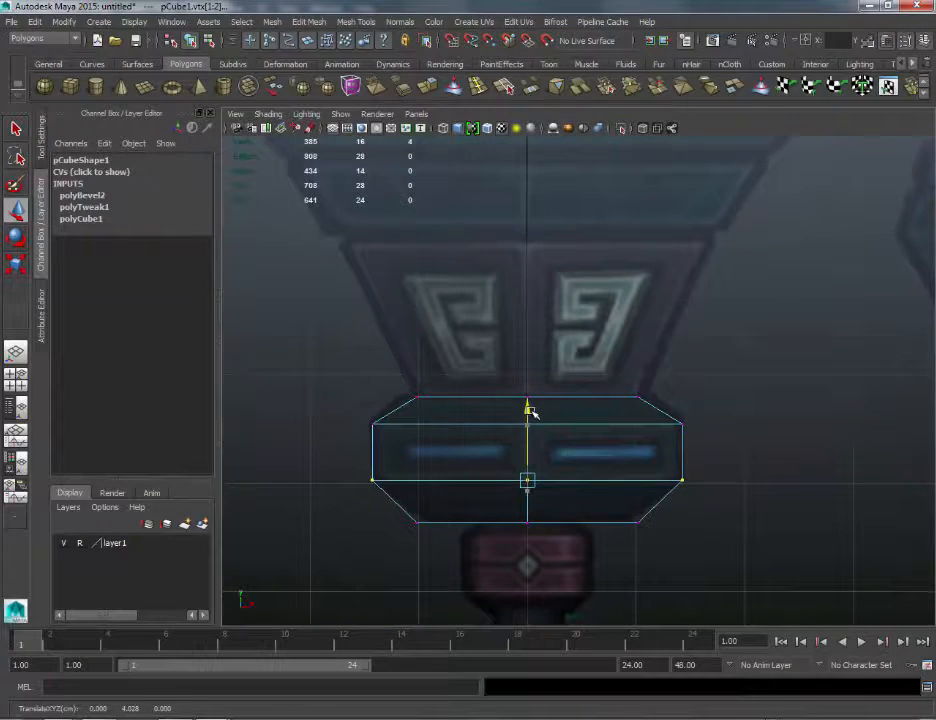
Step: Widen the bevelled cube's top vertices and narrow its bottom vertices horizontally to match the slotted block's chamfered outline
{"action": "left_click_drag", "start_coordinate": [330, 357], "coordinate": [685, 414]}
{"action": "key", "text": "r"}
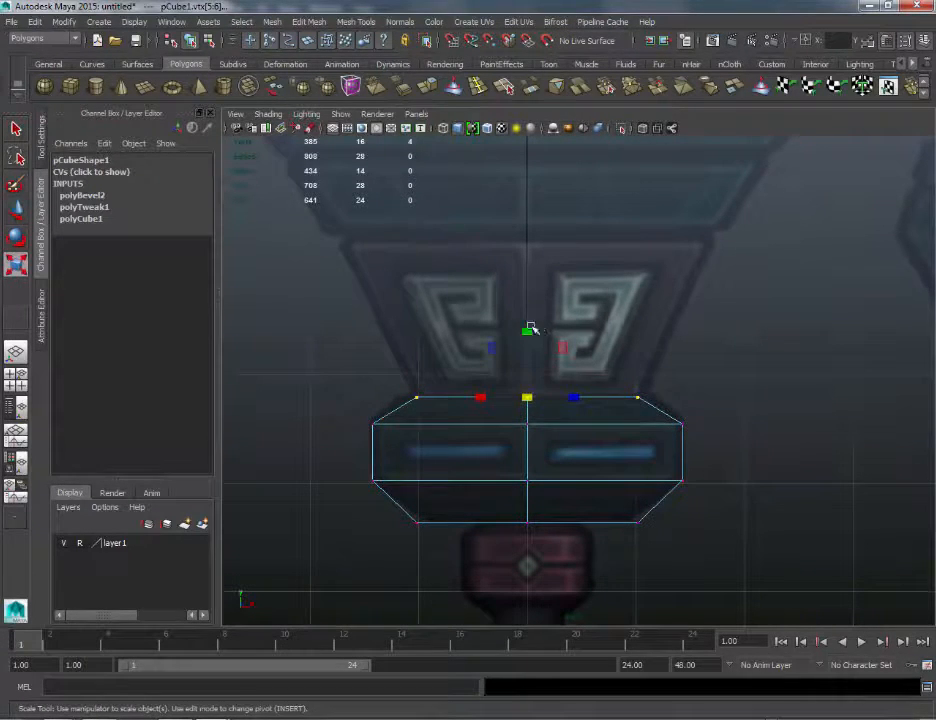
{"action": "left_click_drag", "start_coordinate": [528, 334], "coordinate": [531, 327], "text": "ctrl"}
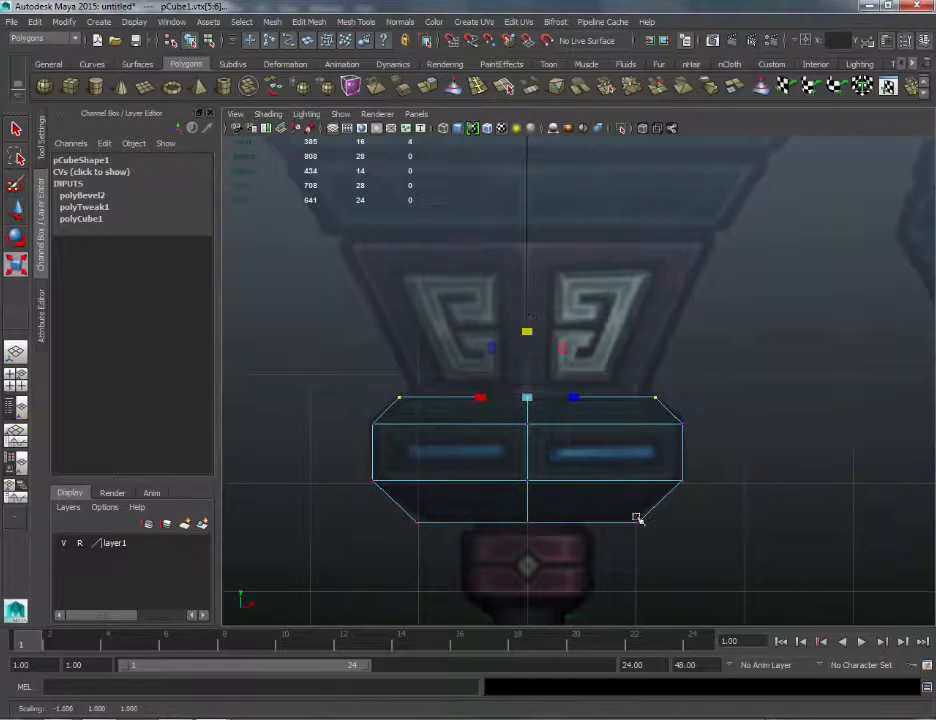
{"action": "left_click_drag", "start_coordinate": [666, 558], "coordinate": [355, 500]}
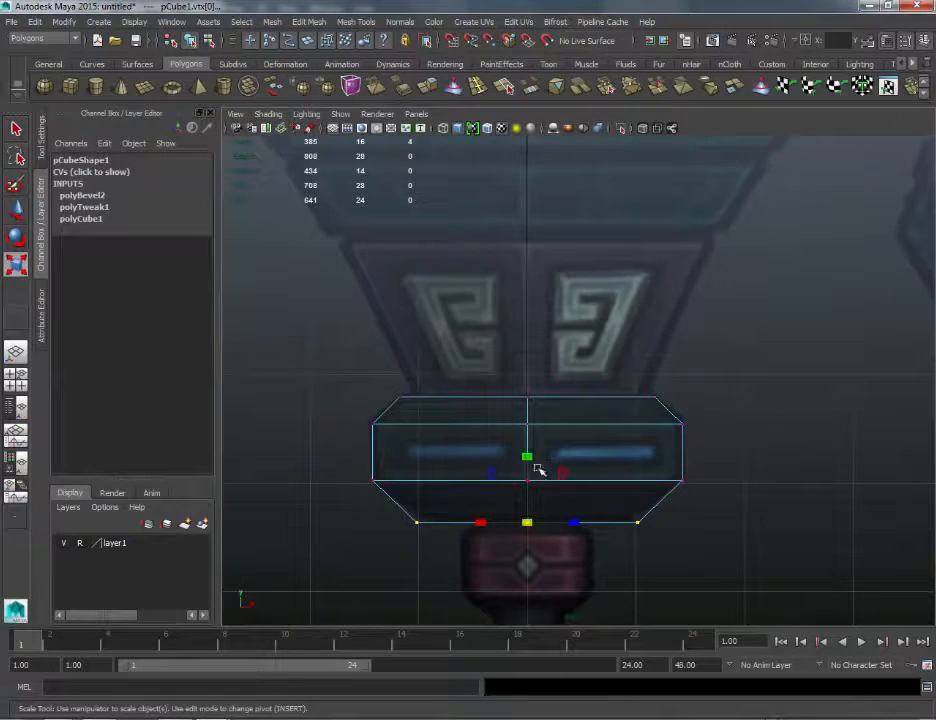
{"action": "left_click_drag", "start_coordinate": [529, 457], "coordinate": [528, 458]}
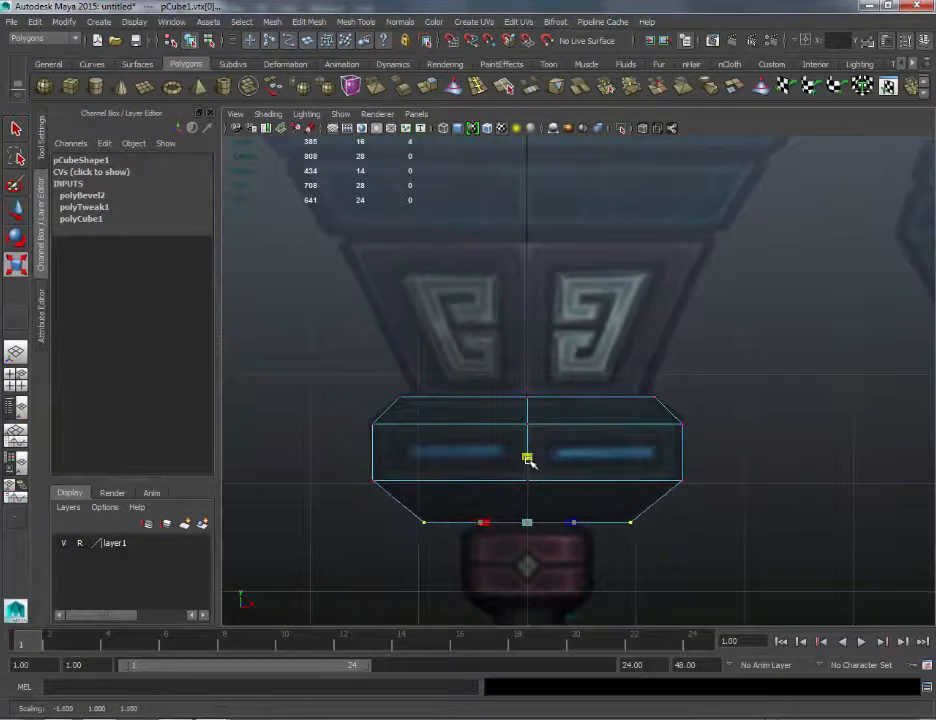
{"action": "left_click", "coordinate": [837, 341]}
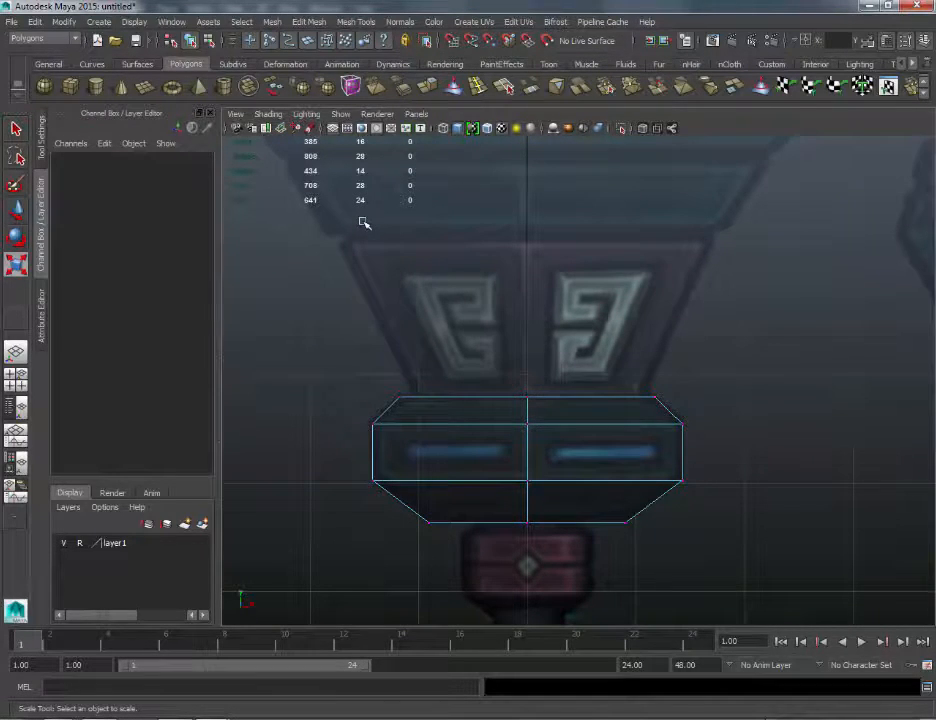
Step: Create a new polygon cube and raise it to the staff head, at about 4.53 in Y
{"action": "left_click", "coordinate": [70, 88]}
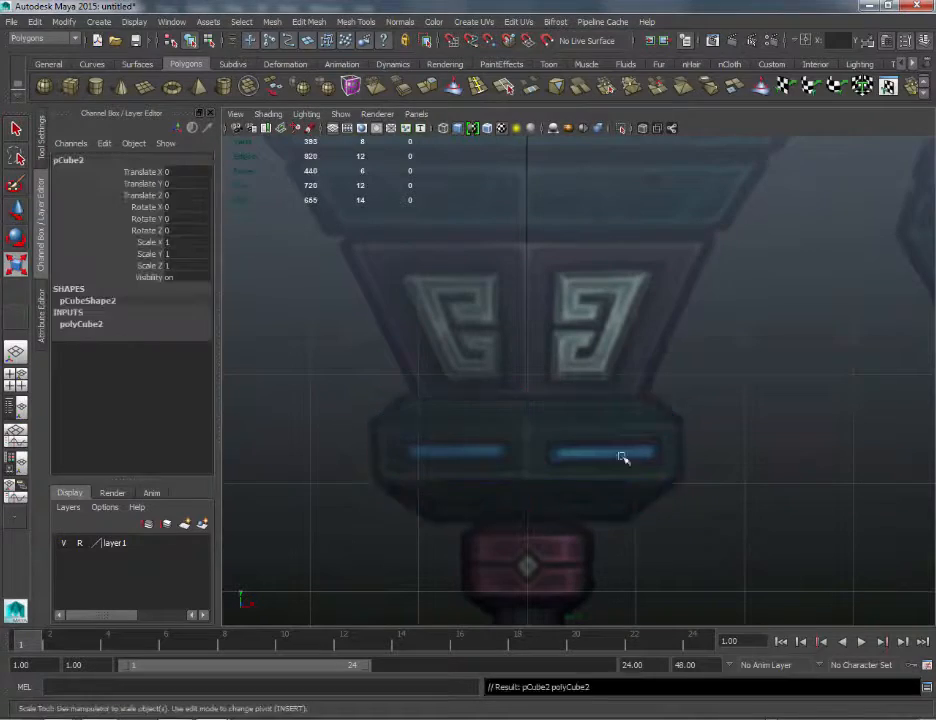
{"action": "key", "text": "w"}
{"action": "scroll", "coordinate": [650, 460], "scroll_direction": "down", "scroll_amount": 6}
{"action": "middle_click_drag", "start_coordinate": [574, 556], "coordinate": [532, 516], "text": "alt"}
{"action": "middle_click_drag", "start_coordinate": [510, 418], "coordinate": [608, 211]}
{"action": "scroll", "coordinate": [570, 364], "scroll_direction": "up", "scroll_amount": 3}
{"action": "right_click_drag", "start_coordinate": [488, 348], "coordinate": [598, 670]}
{"action": "middle_click_drag", "start_coordinate": [632, 196], "coordinate": [662, 283], "text": "alt"}
{"action": "key", "text": "w"}
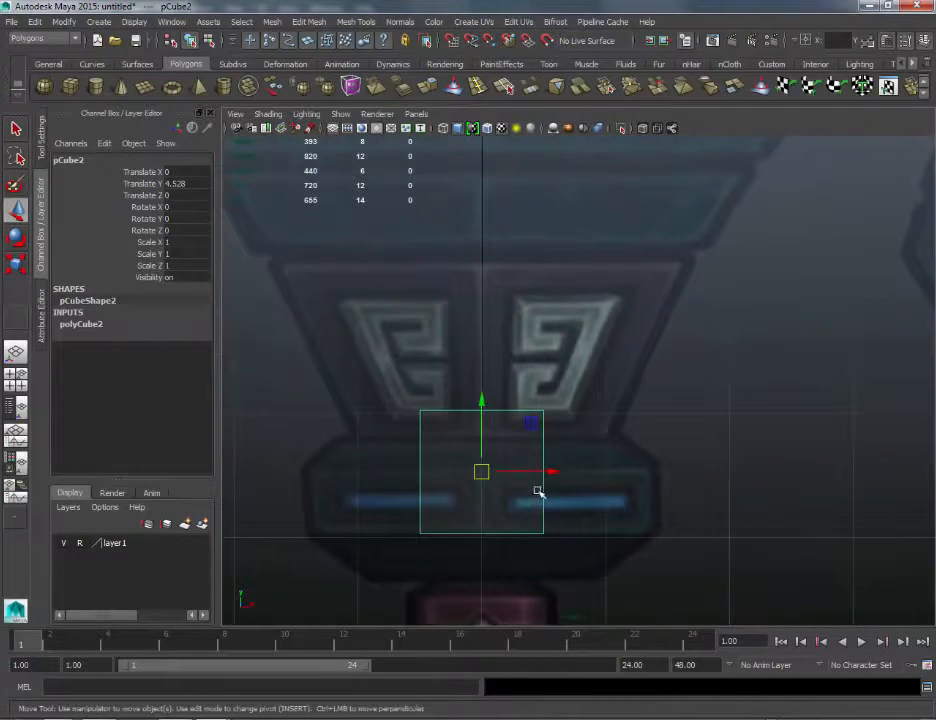
Step: Rotate the new cube to 45 degrees around Y and raise it to about 5.31 over the glyph panels
{"action": "key", "text": "e"}
{"action": "left_click_drag", "start_coordinate": [460, 478], "coordinate": [495, 476]}
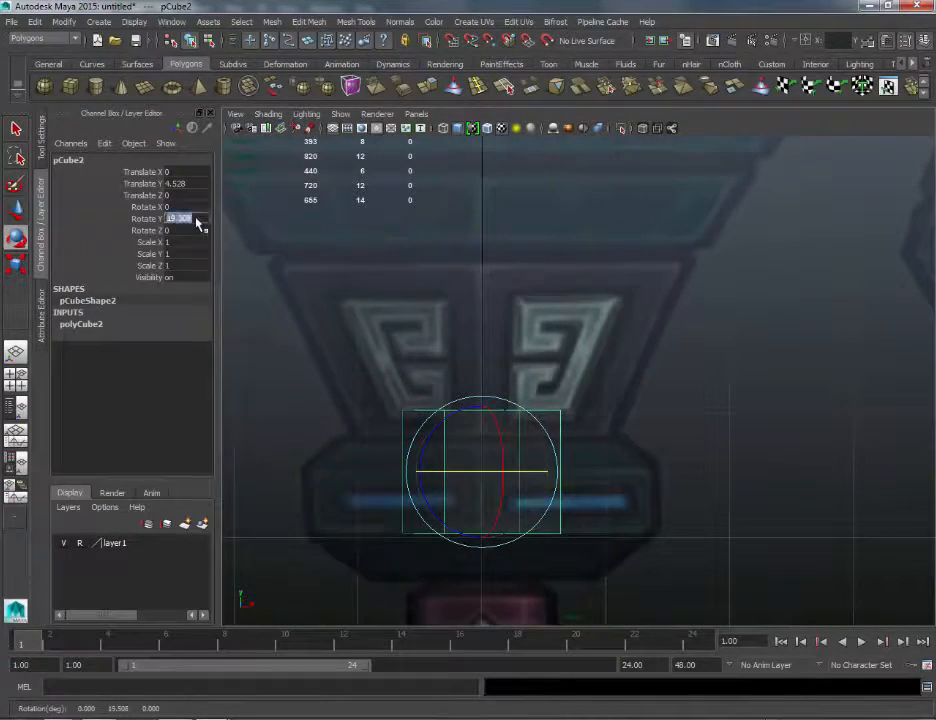
{"action": "left_click", "coordinate": [198, 224]}
{"action": "type", "text": "45"}
{"action": "key", "text": "Return"}
{"action": "key", "text": "w"}
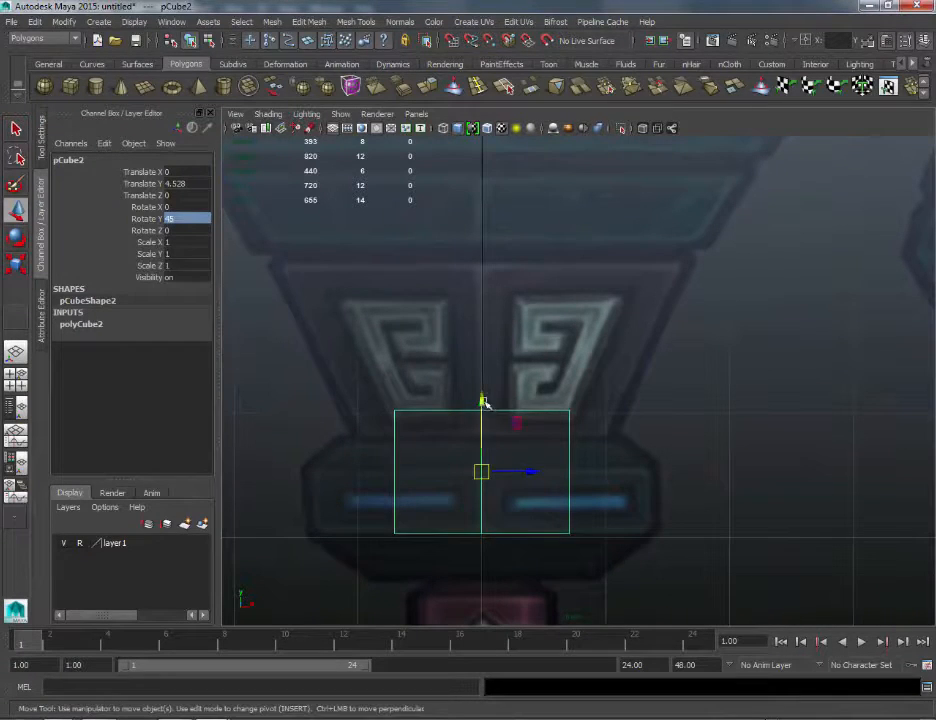
{"action": "left_click_drag", "start_coordinate": [483, 401], "coordinate": [489, 307]}
{"action": "scroll", "coordinate": [577, 385], "scroll_direction": "up", "scroll_amount": 2}
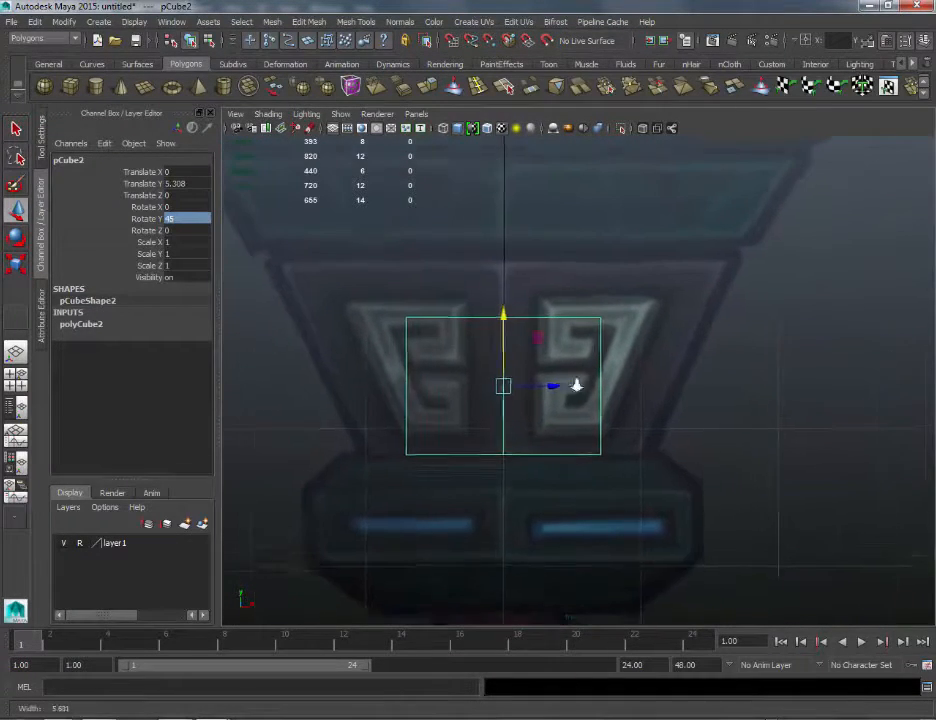
{"action": "scroll", "coordinate": [577, 385], "scroll_direction": "up", "scroll_amount": 1}
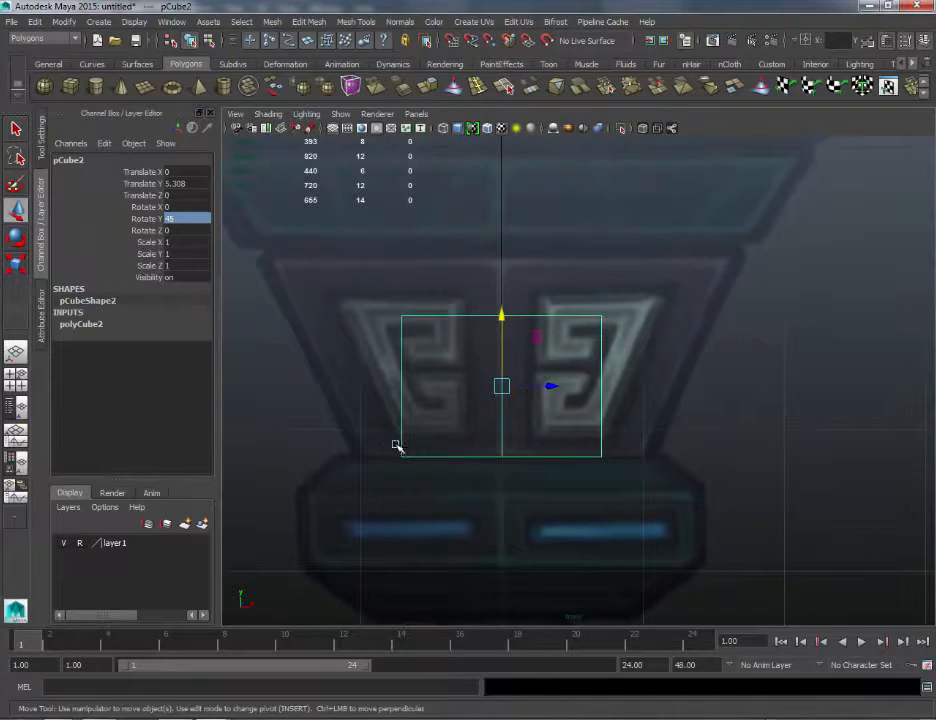
Step: Widen the new cube's lower vertices horizontally to the base width of the glyph block in the reference
{"action": "right_click_drag", "start_coordinate": [396, 446], "coordinate": [309, 412]}
{"action": "left_click_drag", "start_coordinate": [272, 401], "coordinate": [752, 497]}
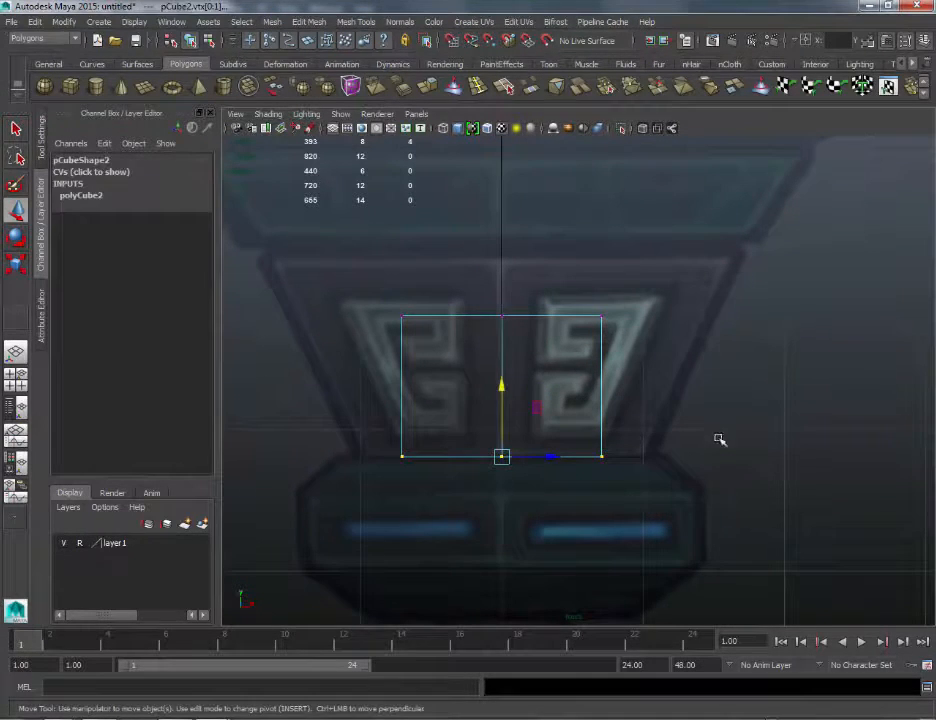
{"action": "key", "text": "r"}
{"action": "left_click_drag", "start_coordinate": [502, 389], "coordinate": [509, 364], "text": "ctrl"}
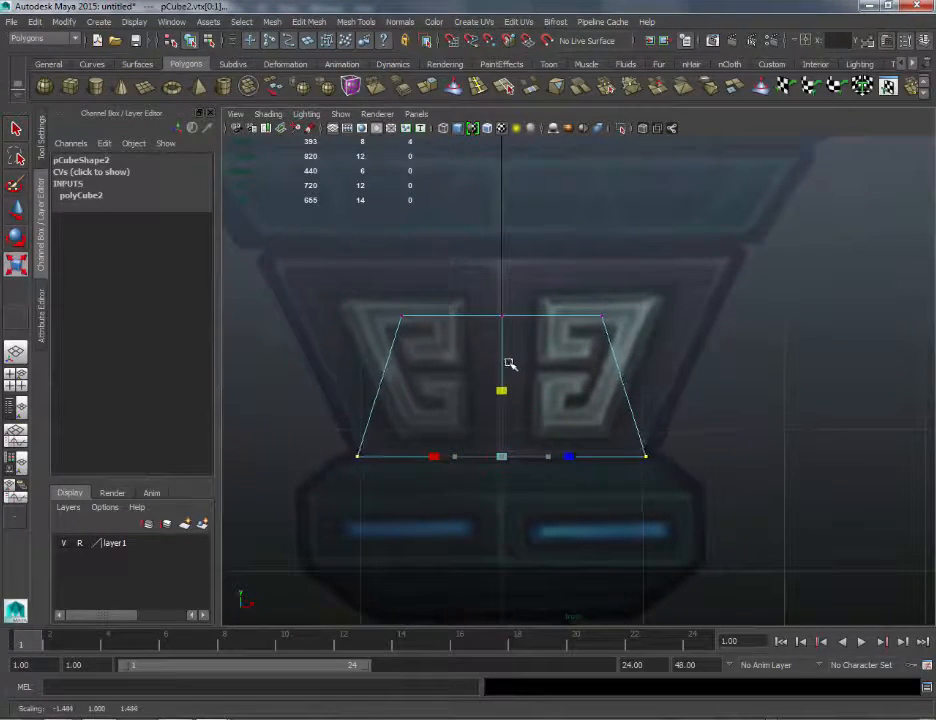
Step: Raise the cube's upper vertices to the glyph block's top edge and widen them to follow its flared sides
{"action": "left_click_drag", "start_coordinate": [334, 265], "coordinate": [669, 384]}
{"action": "key", "text": "w"}
{"action": "middle_click_drag", "start_coordinate": [507, 248], "coordinate": [532, 289], "text": "alt"}
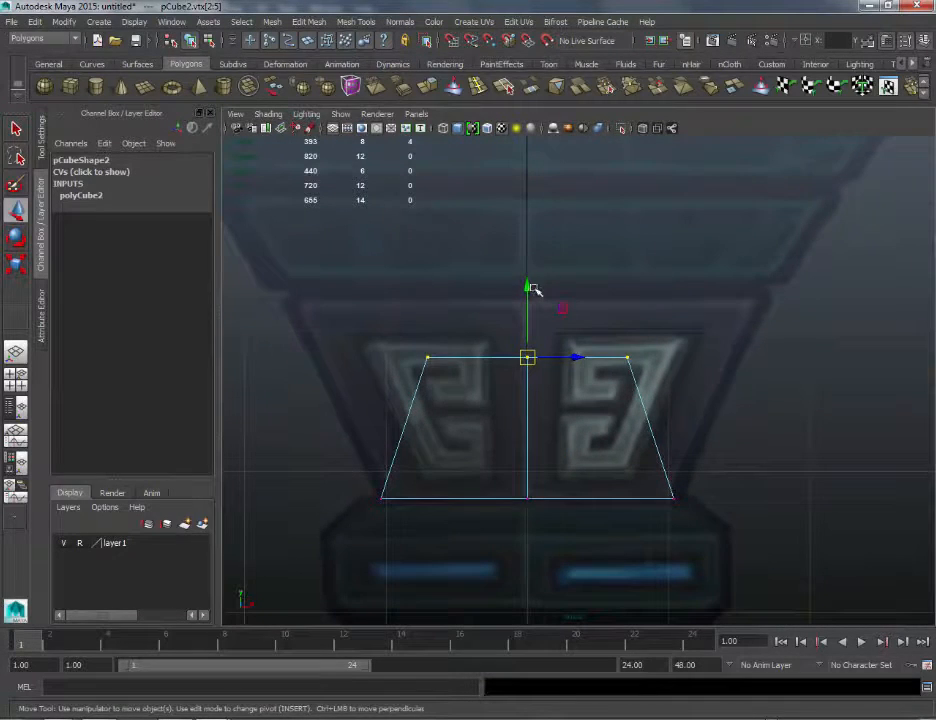
{"action": "left_click_drag", "start_coordinate": [535, 289], "coordinate": [510, 213]}
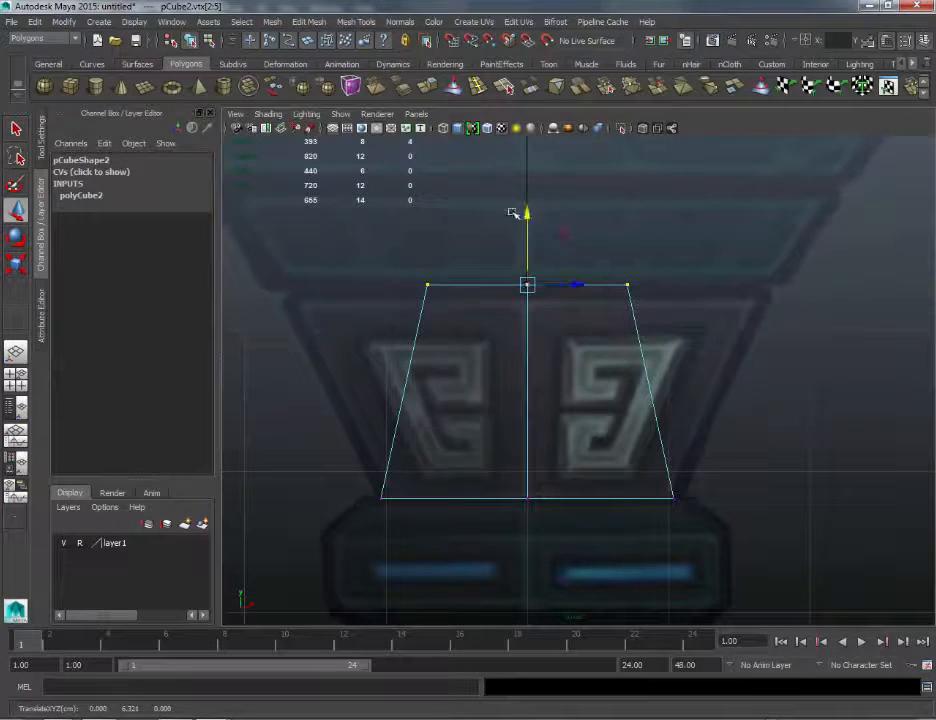
{"action": "key", "text": "r"}
{"action": "middle_click_drag", "start_coordinate": [531, 204], "coordinate": [546, 135]}
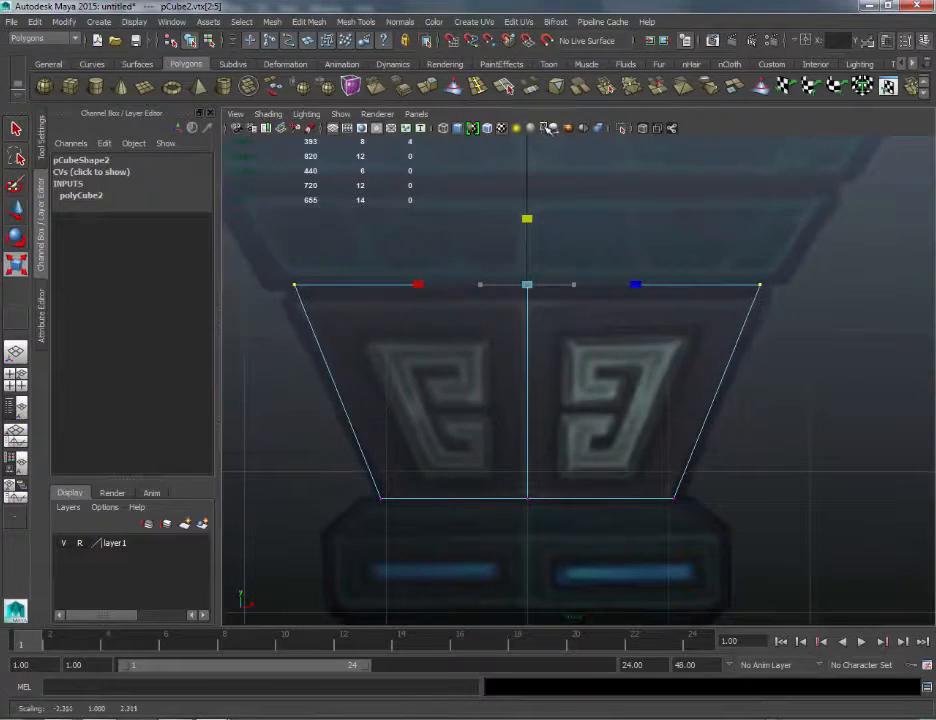
{"action": "left_click_drag", "start_coordinate": [547, 130], "coordinate": [540, 113], "text": "ctrl"}
Step: Select only the top edges of the glyph block and bevel them
{"action": "right_click_drag", "start_coordinate": [419, 283], "coordinate": [420, 244]}
{"action": "left_click_drag", "start_coordinate": [251, 246], "coordinate": [901, 334]}
{"action": "left_click_drag", "start_coordinate": [802, 561], "coordinate": [276, 402], "text": "ctrl"}
{"action": "left_click", "coordinate": [404, 88]}
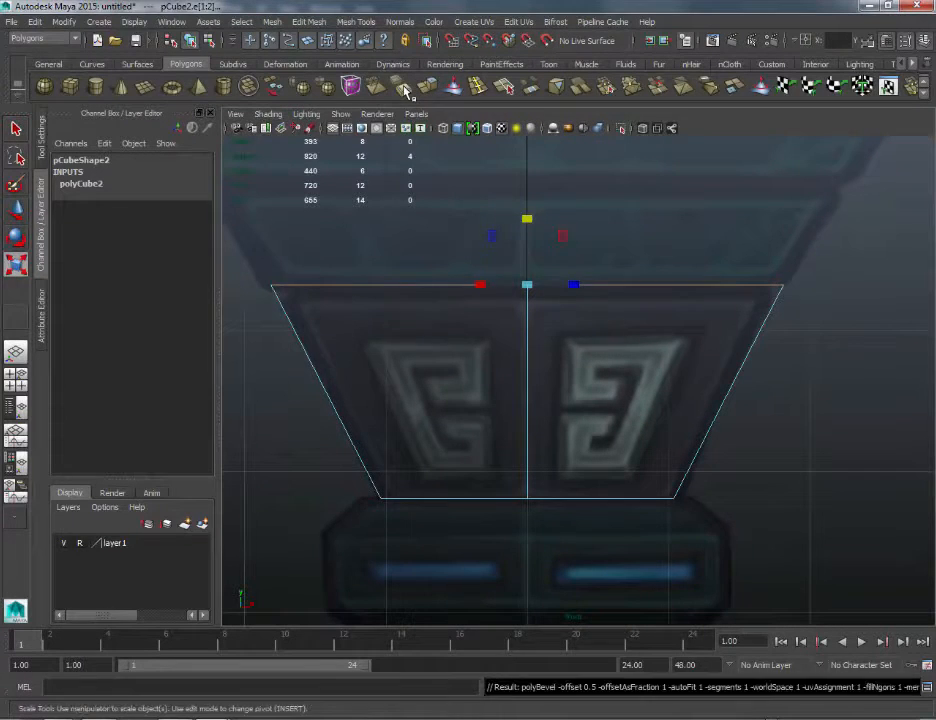
{"action": "key", "text": "w"}
Step: Raise the lower row of bevel vertices close to the glyph block's top and fit its width to the reference
{"action": "right_click_drag", "start_coordinate": [296, 335], "coordinate": [240, 313]}
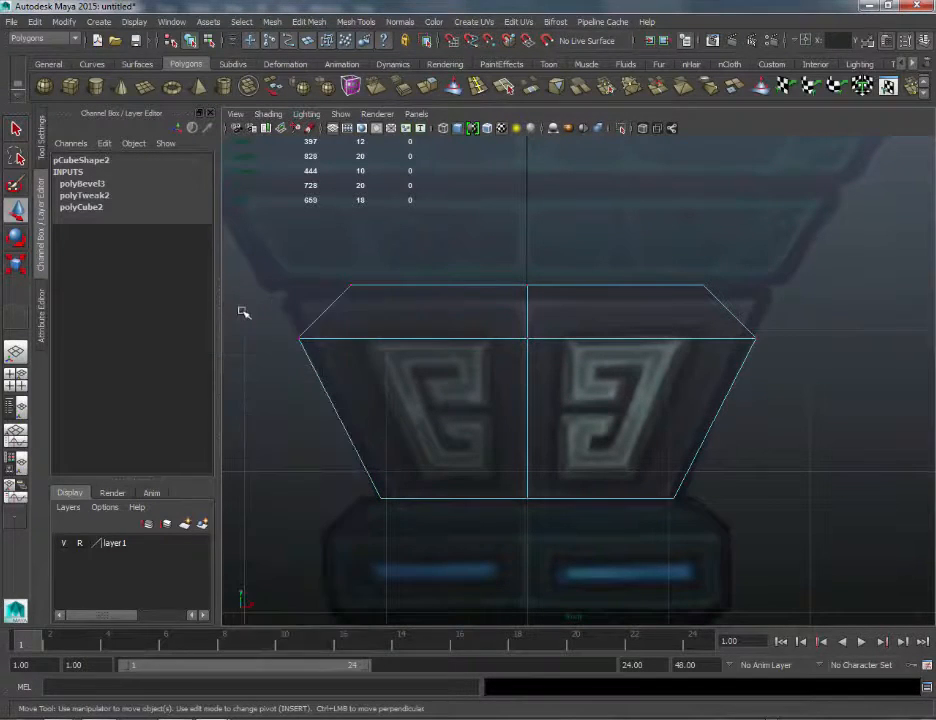
{"action": "left_click_drag", "start_coordinate": [244, 310], "coordinate": [804, 376]}
{"action": "left_click_drag", "start_coordinate": [525, 267], "coordinate": [530, 238]}
{"action": "key", "text": "r"}
{"action": "key", "text": "q"}
{"action": "key", "text": "w"}
{"action": "key", "text": "r"}
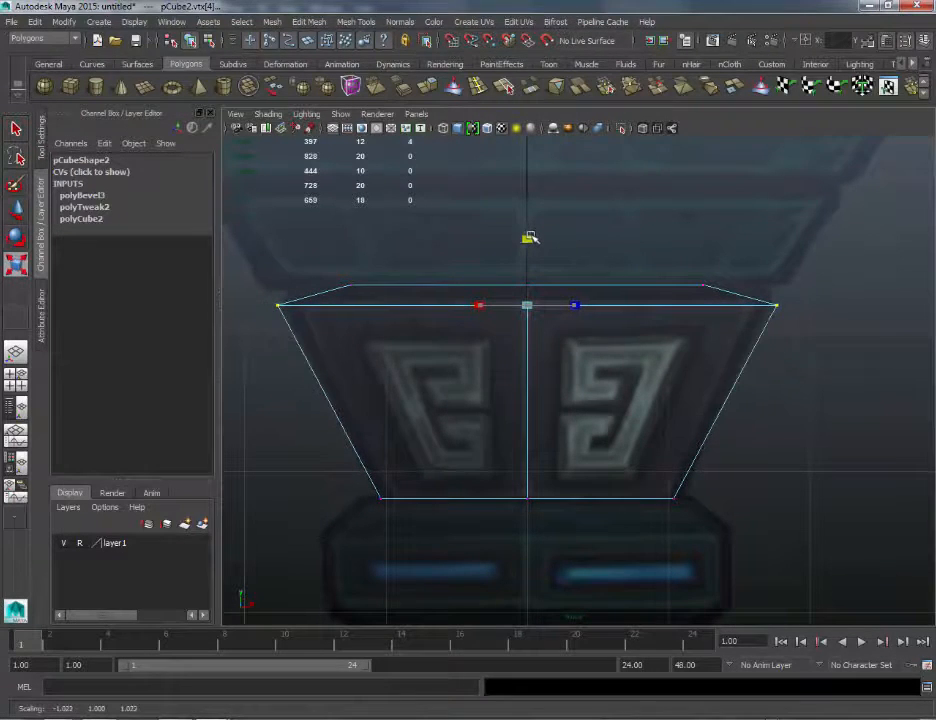
Step: Widen the glyph block's top vertices horizontally to form a narrow chamfer and lower them slightly
{"action": "left_click_drag", "start_coordinate": [300, 236], "coordinate": [746, 292]}
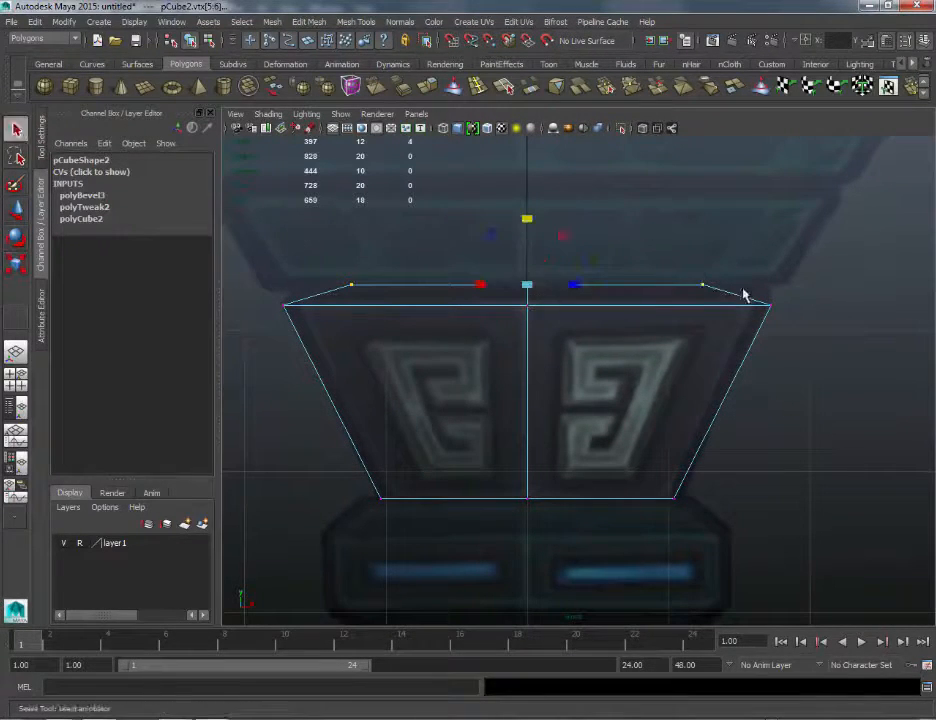
{"action": "key", "text": "w"}
{"action": "key", "text": "r"}
{"action": "left_click_drag", "start_coordinate": [528, 217], "coordinate": [531, 200], "text": "ctrl"}
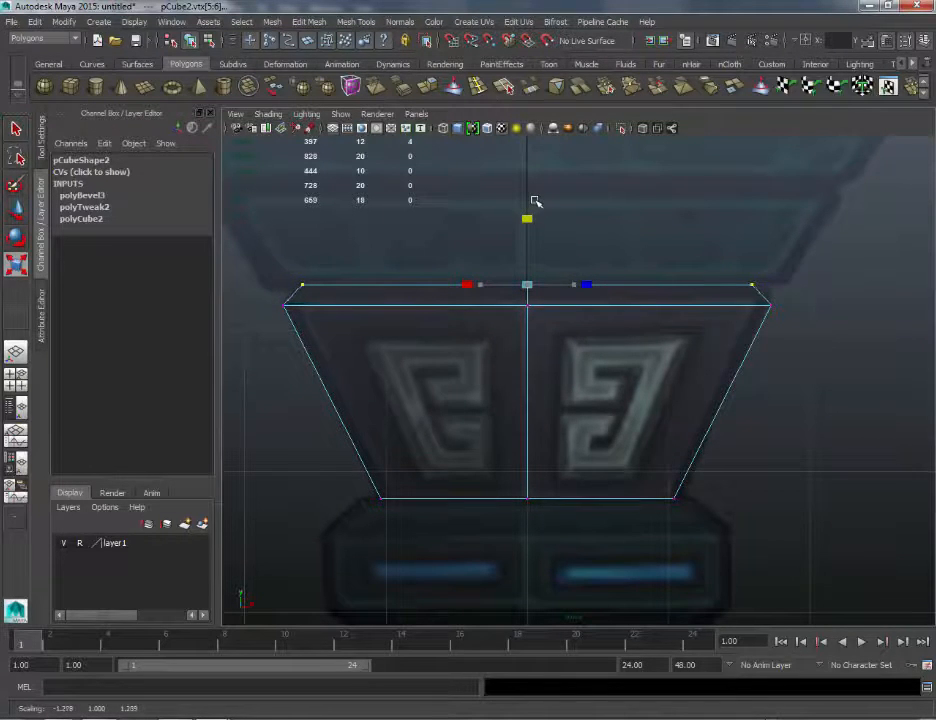
{"action": "key", "text": "w"}
{"action": "left_click_drag", "start_coordinate": [531, 215], "coordinate": [531, 218]}
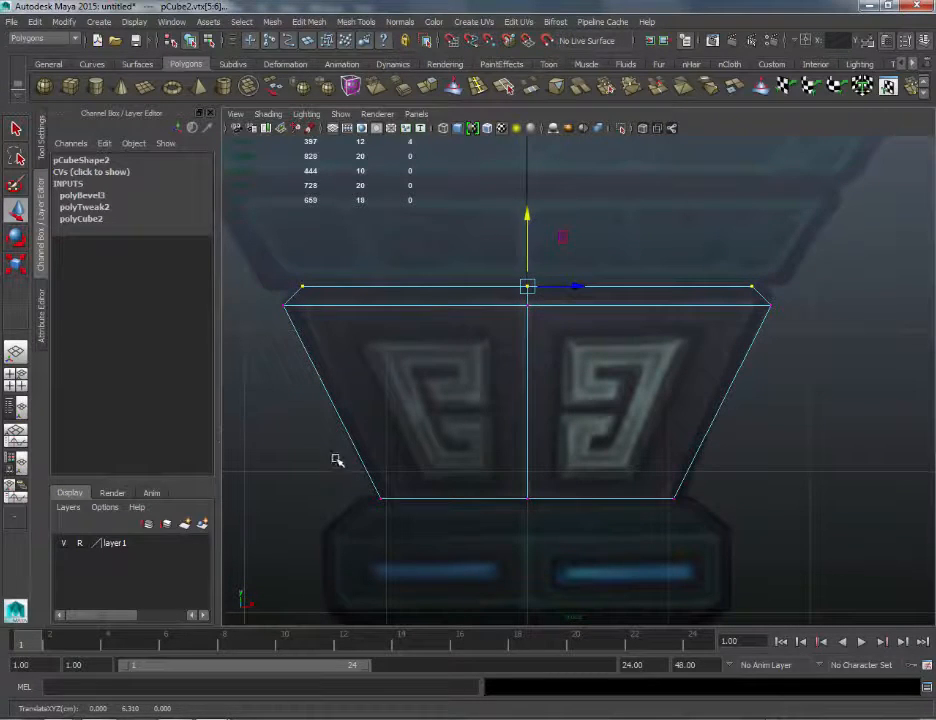
Step: Adjust the horizontal width of the glyph block's bottom vertices to match the reference base
{"action": "left_click_drag", "start_coordinate": [337, 460], "coordinate": [797, 534]}
{"action": "key", "text": "r"}
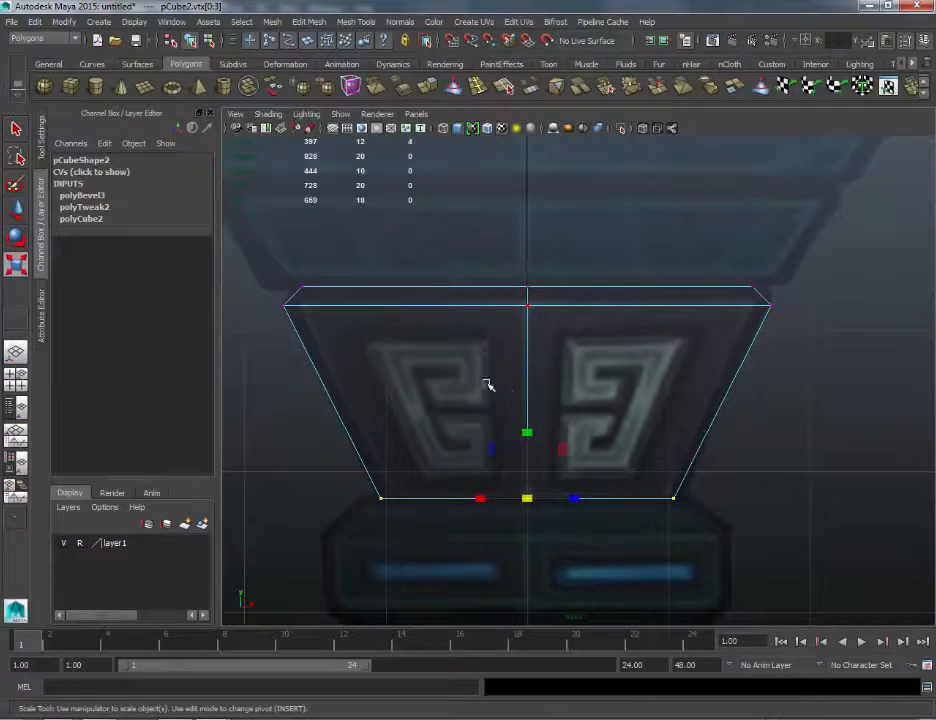
{"action": "left_click_drag", "start_coordinate": [528, 433], "coordinate": [528, 431], "text": "ctrl"}
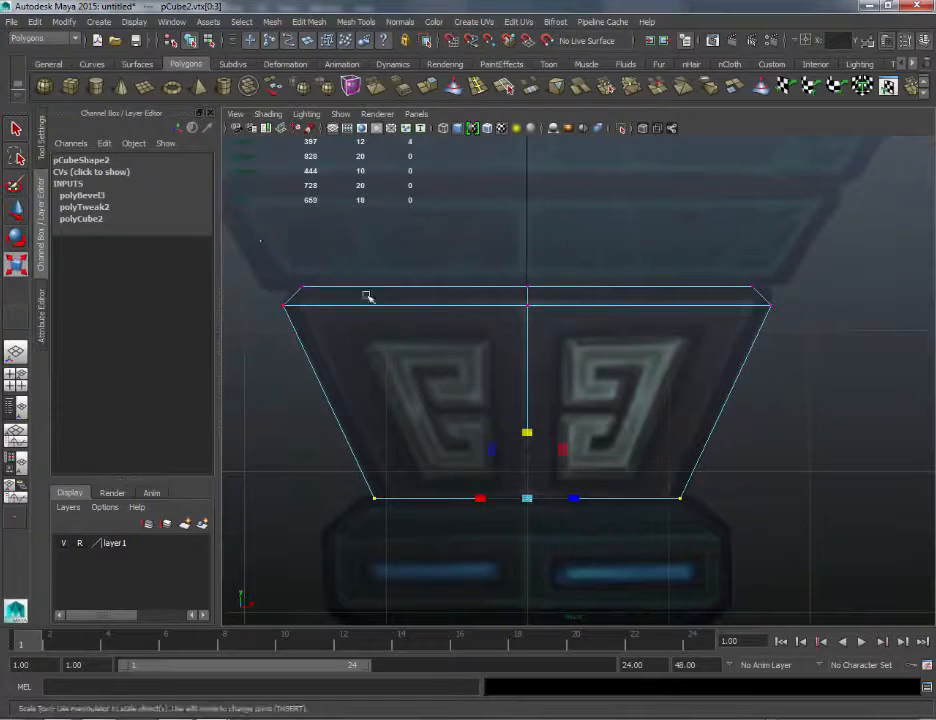
{"action": "left_click_drag", "start_coordinate": [259, 240], "coordinate": [684, 464]}
{"action": "left_click_drag", "start_coordinate": [313, 456], "coordinate": [788, 573]}
{"action": "left_click_drag", "start_coordinate": [527, 432], "coordinate": [529, 433], "text": "ctrl"}
{"action": "key", "text": "ctrl+z"}
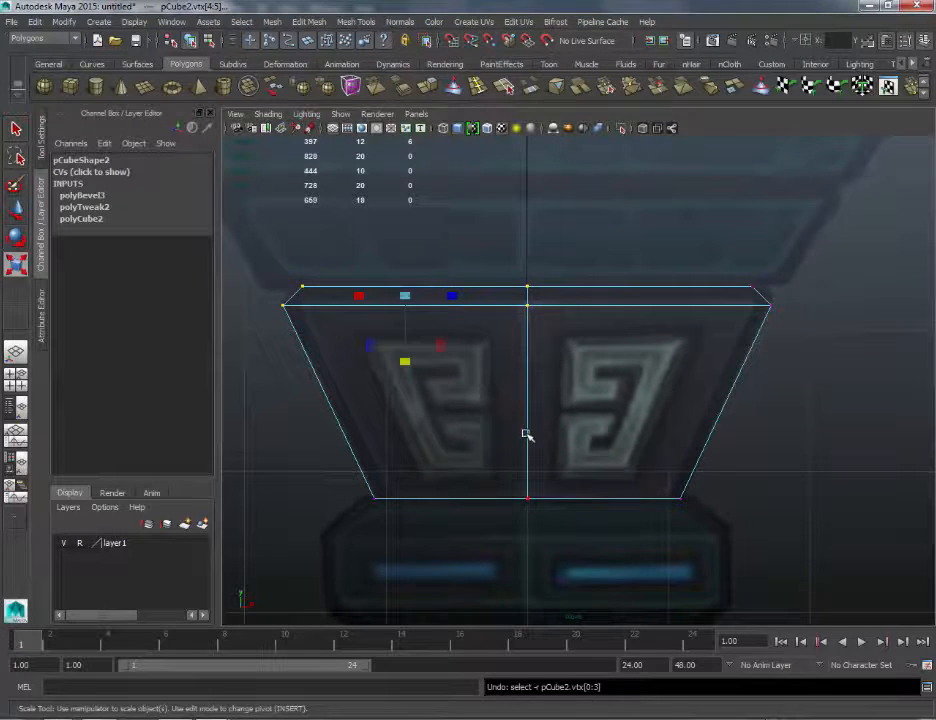
{"action": "left_click_drag", "start_coordinate": [322, 447], "coordinate": [798, 543]}
{"action": "left_click_drag", "start_coordinate": [527, 435], "coordinate": [530, 436], "text": "ctrl"}
Step: Fine-tune the horizontal scale of all the glyph block's vertices together and clear the selection
{"action": "left_click_drag", "start_coordinate": [246, 231], "coordinate": [786, 531]}
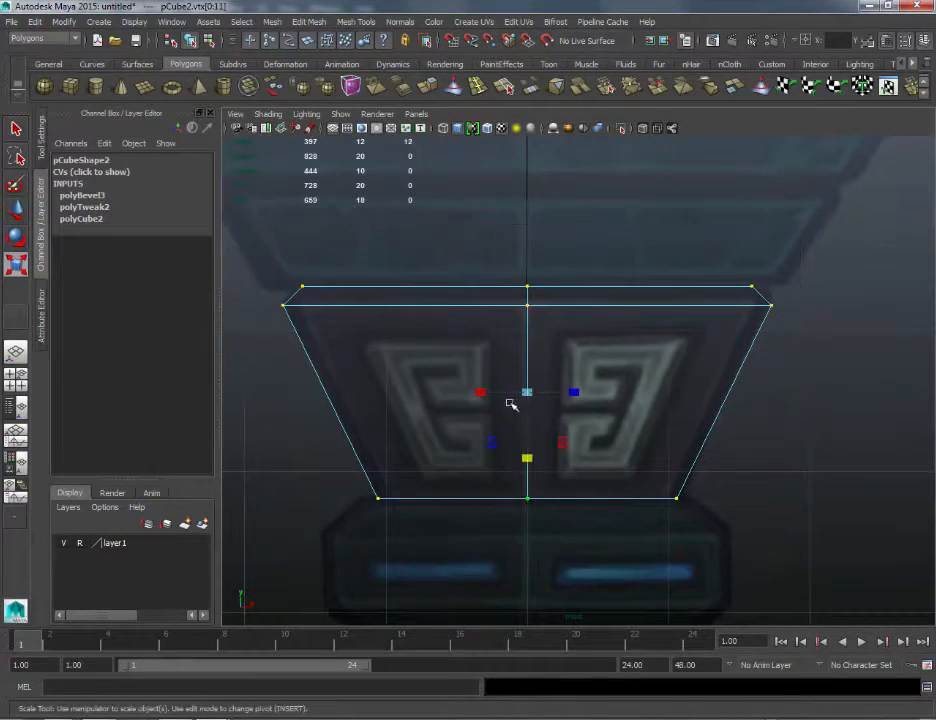
{"action": "left_click_drag", "start_coordinate": [528, 458], "coordinate": [532, 458], "text": "ctrl"}
{"action": "left_click", "coordinate": [746, 437]}
Step: Create a polygon pyramid and raise it to about 9.49 in Y over the large central crystal
{"action": "scroll", "coordinate": [752, 365], "scroll_direction": "down", "scroll_amount": 5}
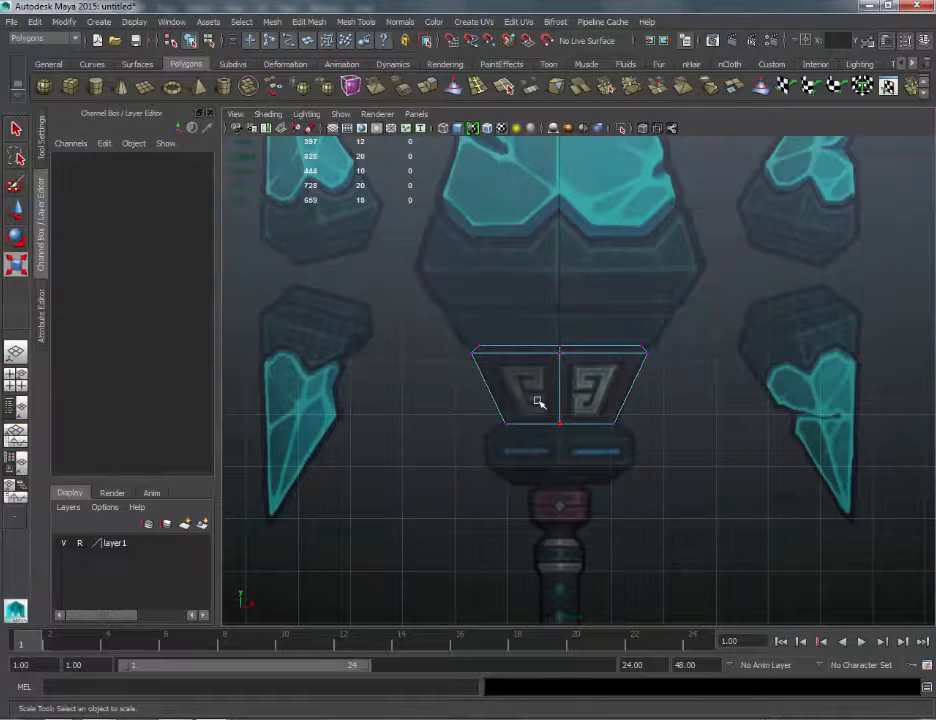
{"action": "middle_click_drag", "start_coordinate": [557, 377], "coordinate": [476, 522], "text": "alt"}
{"action": "middle_click_drag", "start_coordinate": [470, 232], "coordinate": [457, 288], "text": "alt"}
{"action": "scroll", "coordinate": [471, 221], "scroll_direction": "down", "scroll_amount": 4}
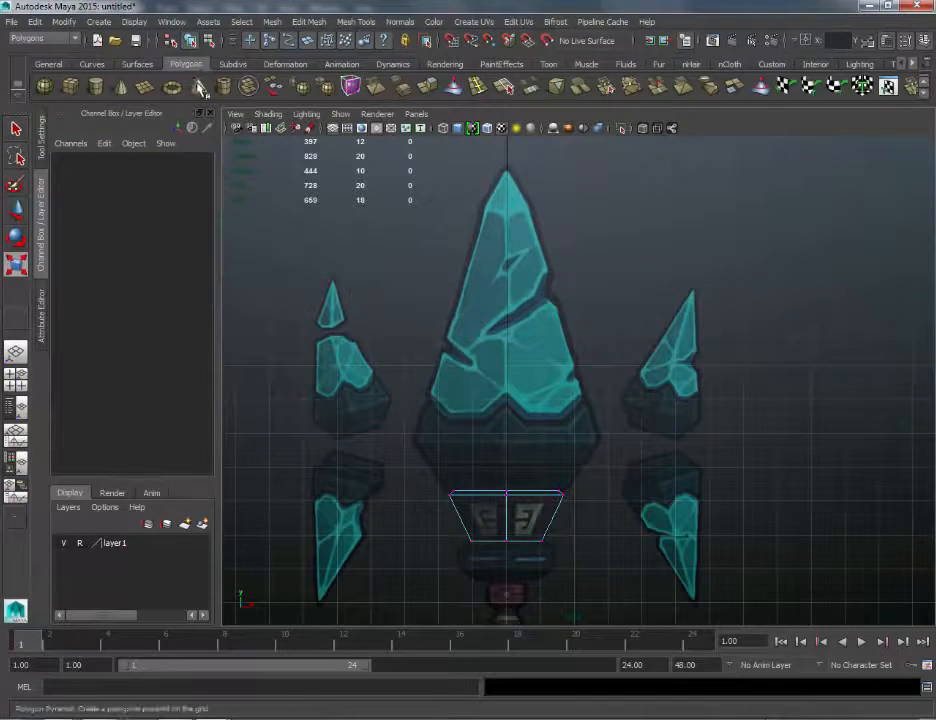
{"action": "left_click", "coordinate": [199, 86]}
{"action": "middle_click_drag", "start_coordinate": [464, 612], "coordinate": [455, 489], "text": "alt"}
{"action": "key", "text": "w"}
{"action": "left_click_drag", "start_coordinate": [497, 515], "coordinate": [512, 196]}
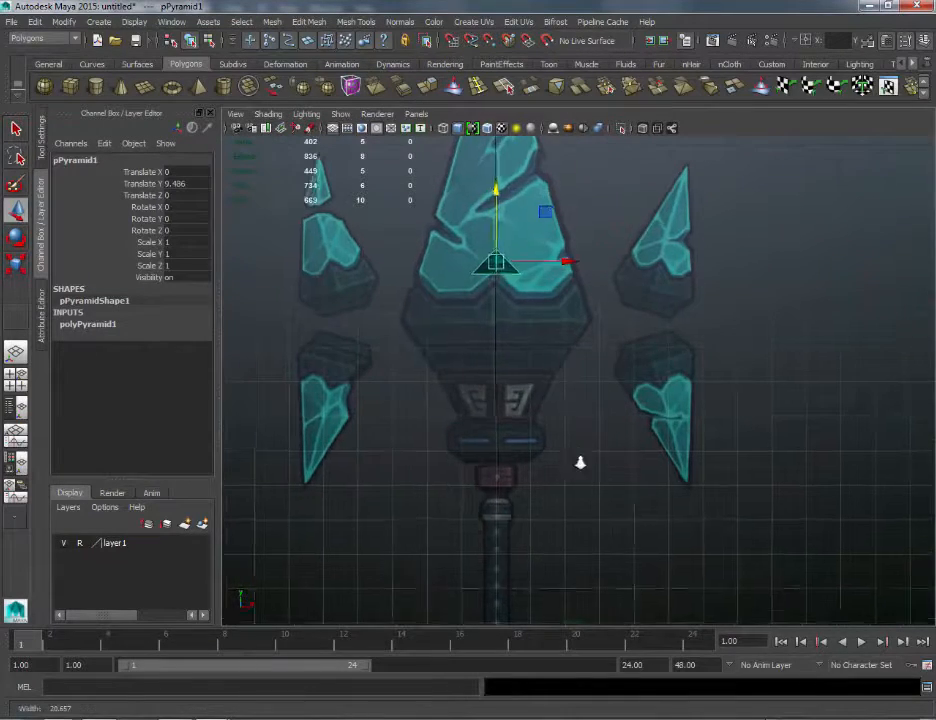
Step: Scale the pyramid up uniformly to about 3.85 so its base spans the stone collar beneath the crystal
{"action": "scroll", "coordinate": [505, 274], "scroll_direction": "up", "scroll_amount": 4}
{"action": "right_click_drag", "start_coordinate": [467, 358], "coordinate": [565, 664]}
{"action": "key", "text": "r"}
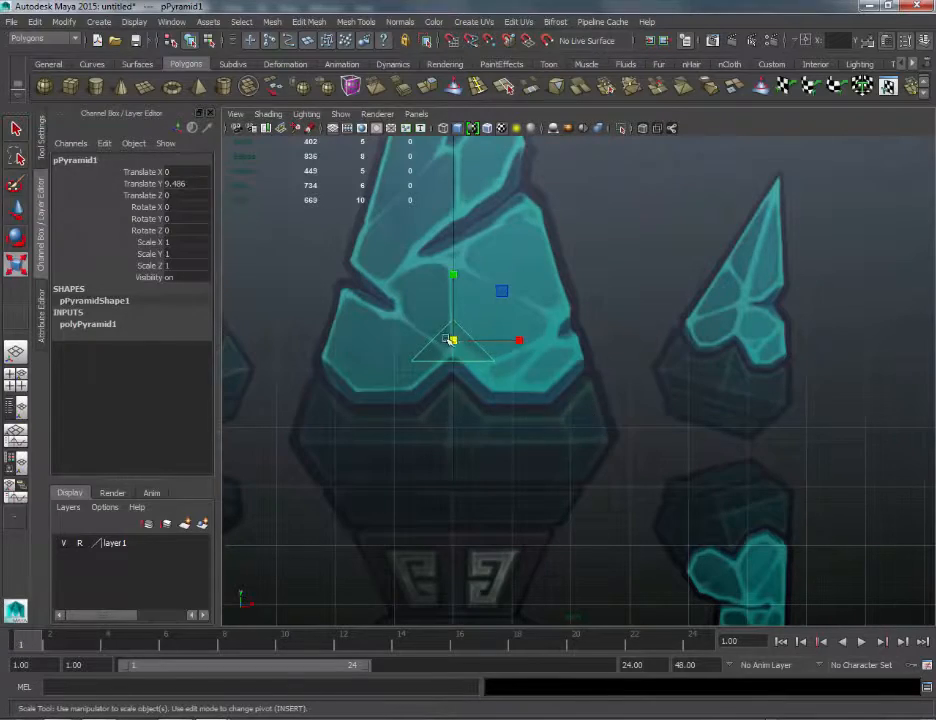
{"action": "left_click_drag", "start_coordinate": [450, 340], "coordinate": [666, 145]}
{"action": "right_click_drag", "start_coordinate": [685, 330], "coordinate": [597, 381], "text": "alt"}
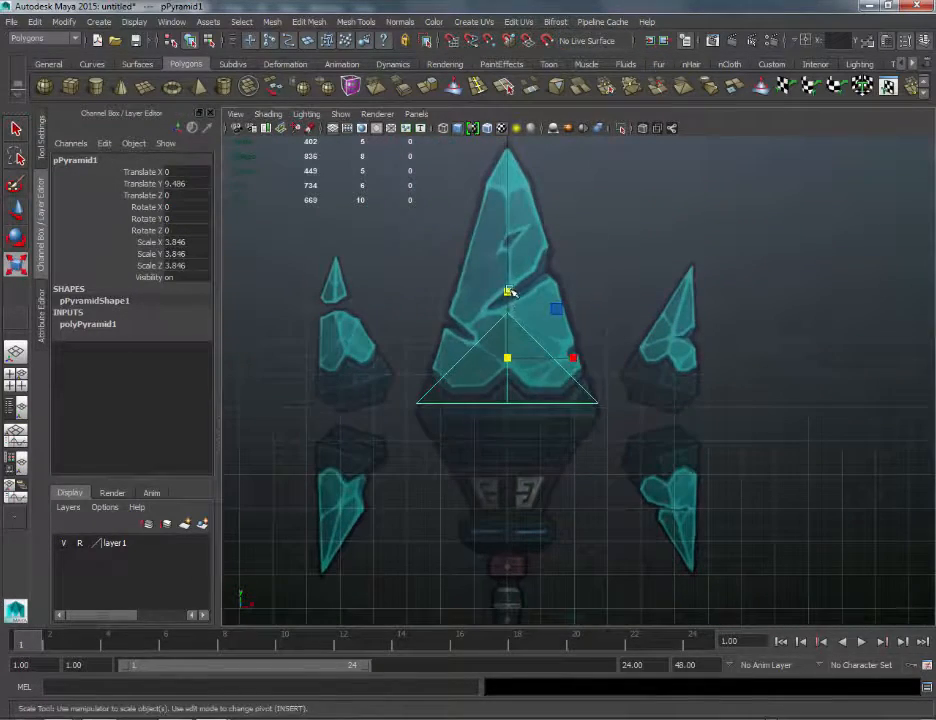
Step: Stretch the pyramid vertically to about 13.34 in Y scale and raise it to about 11.1 in Y so its apex meets the crystal's tip
{"action": "left_click_drag", "start_coordinate": [505, 292], "coordinate": [503, 110]}
{"action": "middle_click_drag", "start_coordinate": [554, 359], "coordinate": [553, 400], "text": "alt"}
{"action": "key", "text": "q"}
{"action": "key", "text": "w"}
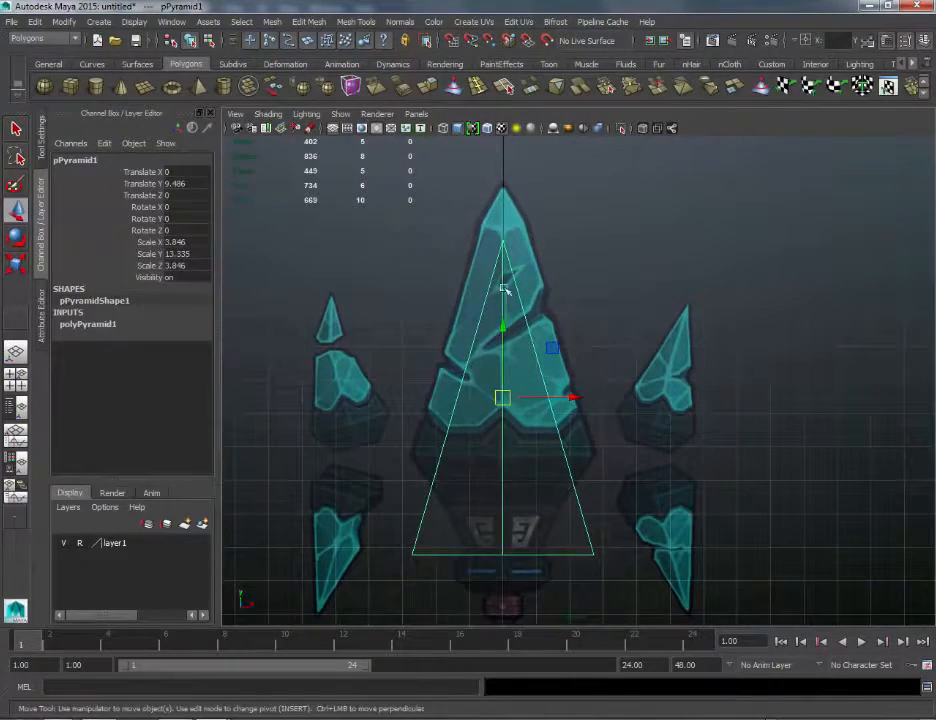
{"action": "left_click_drag", "start_coordinate": [505, 336], "coordinate": [501, 272]}
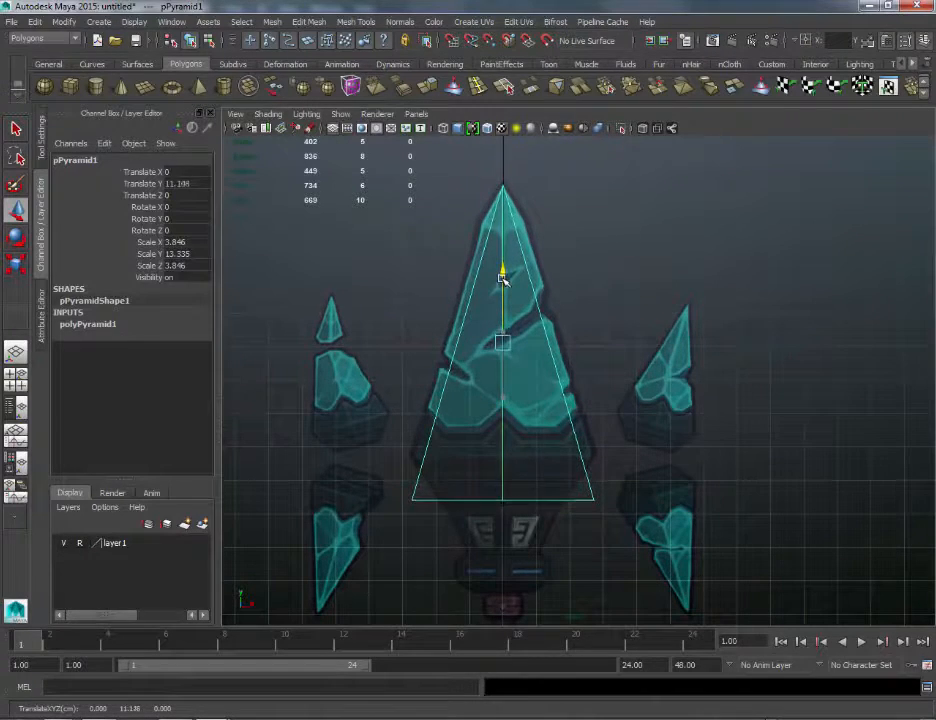
Step: Try to extrude the pyramid's four base edges and undo the extrusion
{"action": "right_click_drag", "start_coordinate": [445, 407], "coordinate": [454, 359]}
{"action": "left_click_drag", "start_coordinate": [385, 431], "coordinate": [795, 590]}
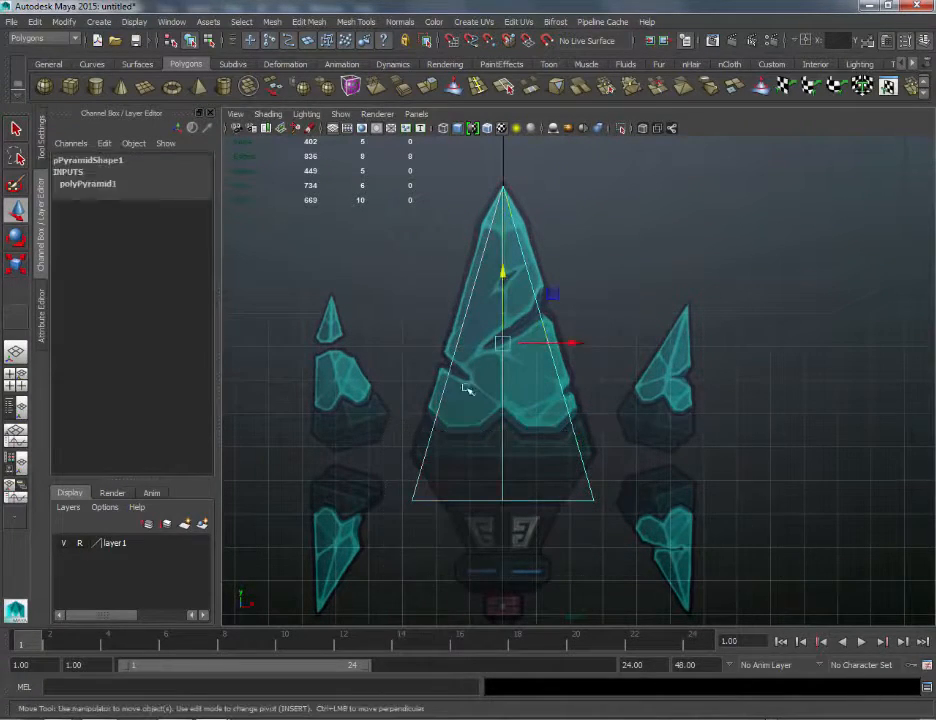
{"action": "left_click_drag", "start_coordinate": [352, 268], "coordinate": [714, 421]}
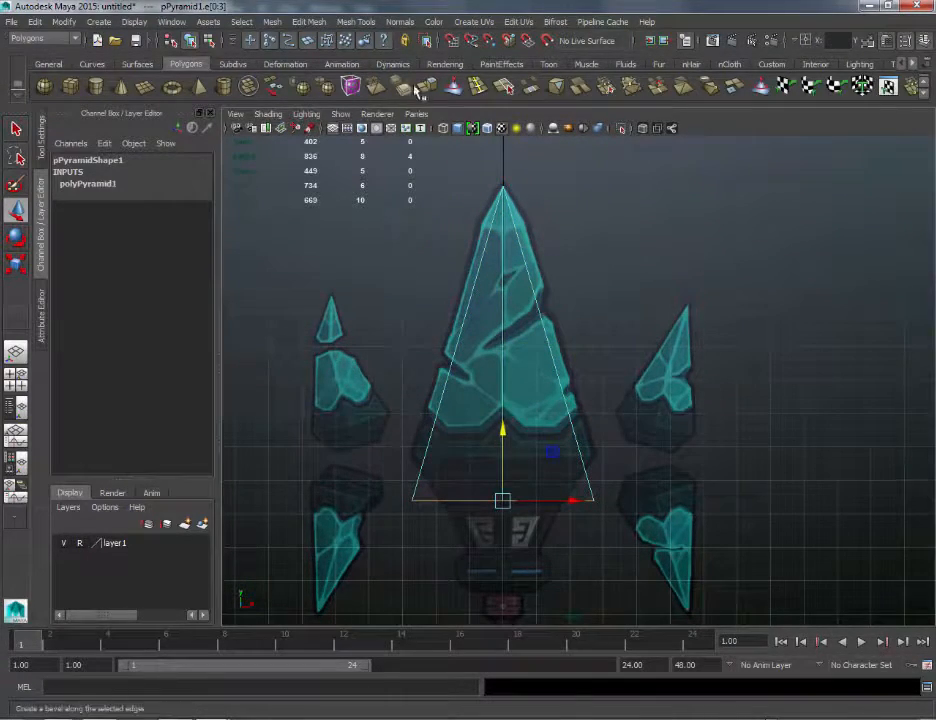
{"action": "key", "text": "ctrl+e"}
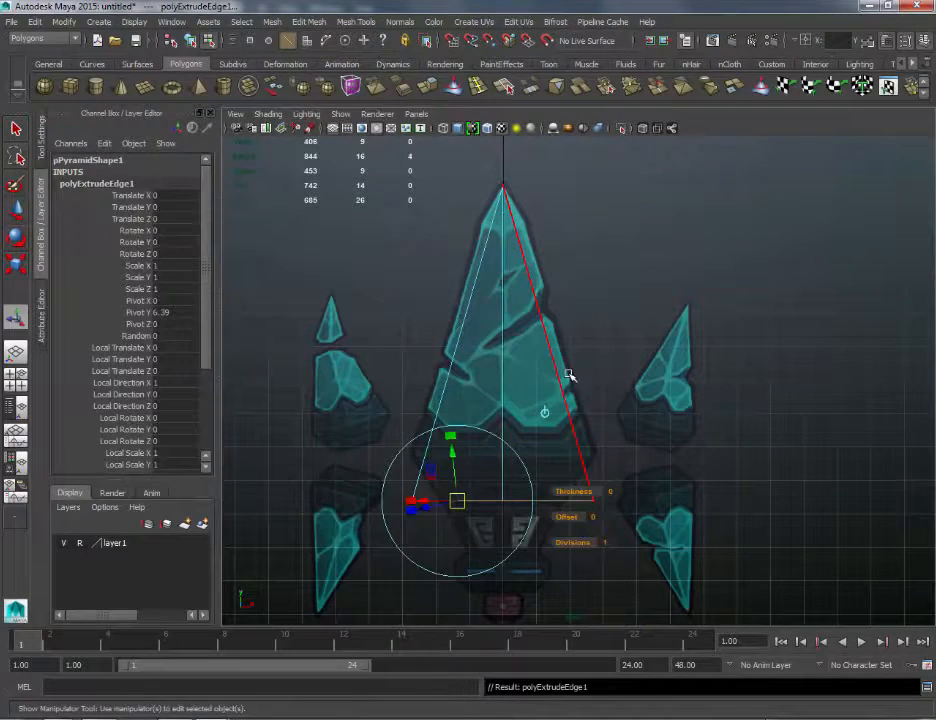
{"action": "key", "text": "ctrl+z"}
{"action": "key", "text": "ctrl+z"}
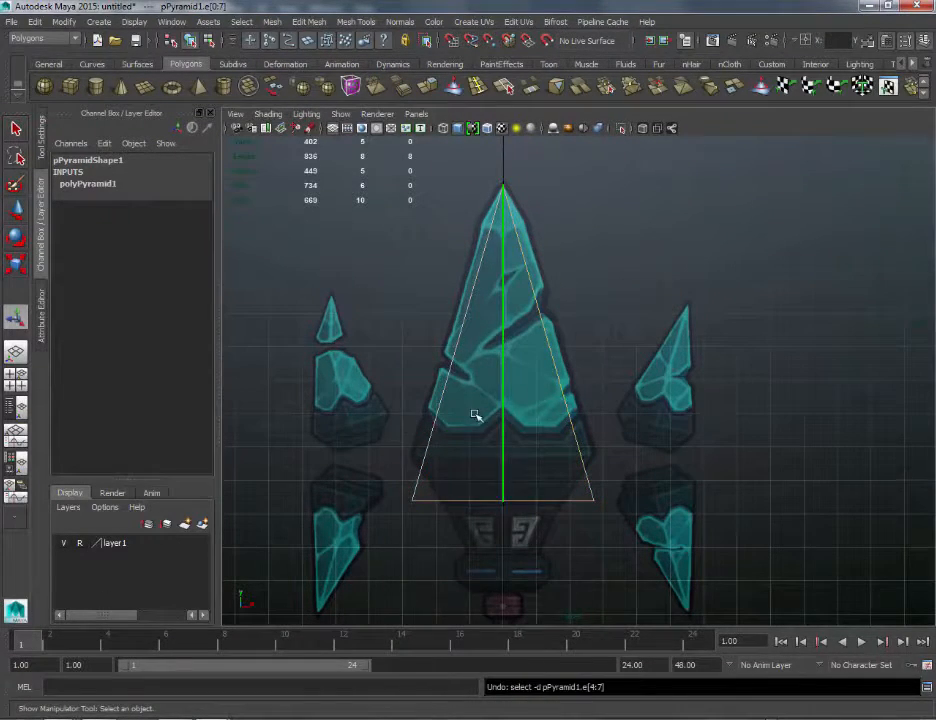
Step: Bevel the pyramid's four base edges to form a tapered collar beneath the crystal
{"action": "right_click_drag", "start_coordinate": [475, 414], "coordinate": [492, 379]}
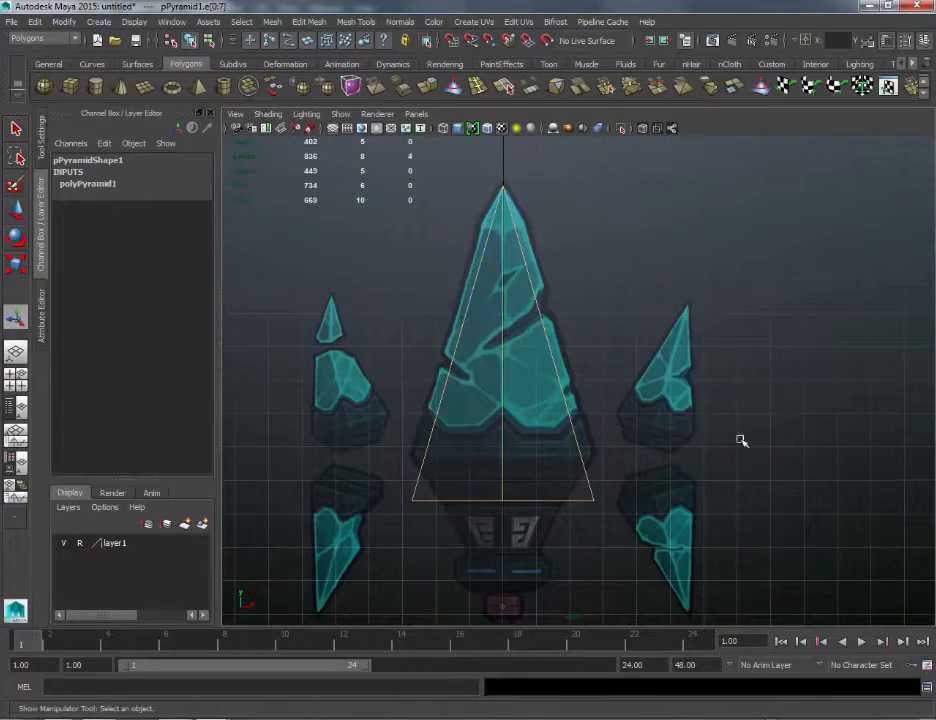
{"action": "left_click", "coordinate": [403, 88]}
{"action": "key", "text": "w"}
{"action": "middle_click_drag", "start_coordinate": [593, 342], "coordinate": [590, 327], "text": "alt"}
{"action": "scroll", "coordinate": [590, 327], "scroll_direction": "up", "scroll_amount": 1}
{"action": "key", "text": "q"}
{"action": "key", "text": "w"}
Step: Raise the pyramid's widest ring of vertices and scale it to match the widest part of the reference collar
{"action": "right_click_drag", "start_coordinate": [395, 412], "coordinate": [316, 411]}
{"action": "left_click_drag", "start_coordinate": [313, 412], "coordinate": [664, 487]}
{"action": "key", "text": "w"}
{"action": "left_click_drag", "start_coordinate": [487, 406], "coordinate": [491, 393]}
{"action": "key", "text": "r"}
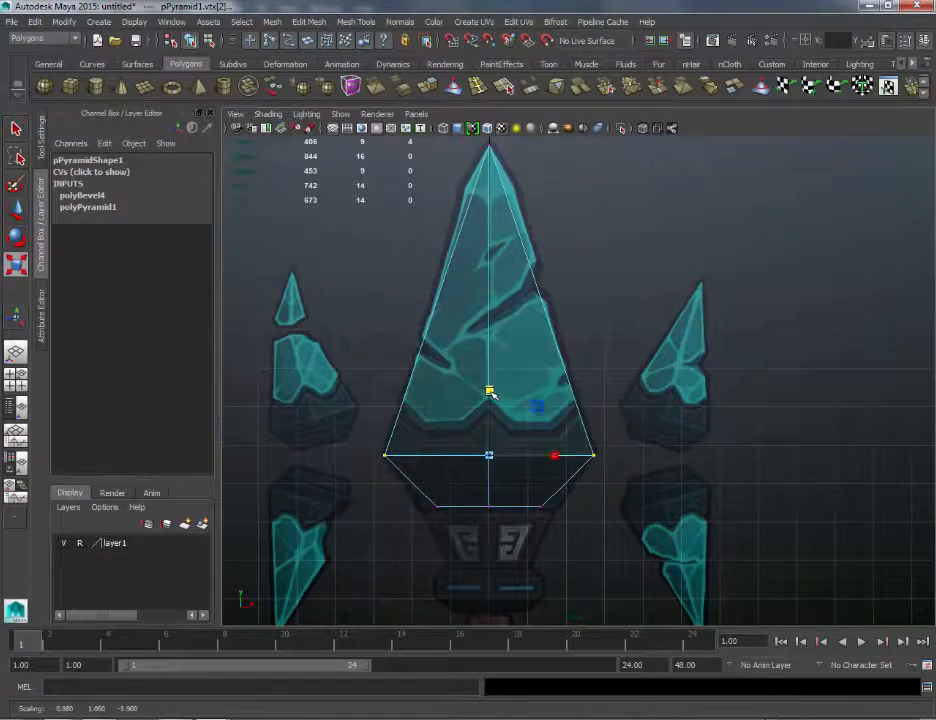
Step: Widen the pyramid's bottom ring of vertices to match the lower edge of the reference collar
{"action": "left_click_drag", "start_coordinate": [389, 472], "coordinate": [646, 516]}
{"action": "key", "text": "w"}
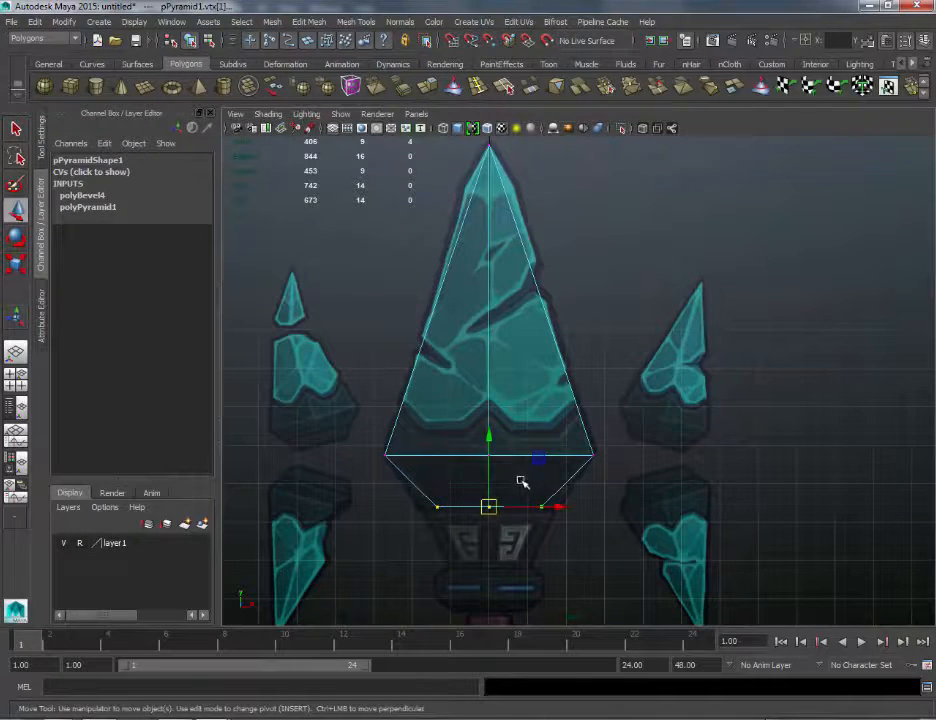
{"action": "key", "text": "r"}
{"action": "left_click_drag", "start_coordinate": [489, 441], "coordinate": [488, 438]}
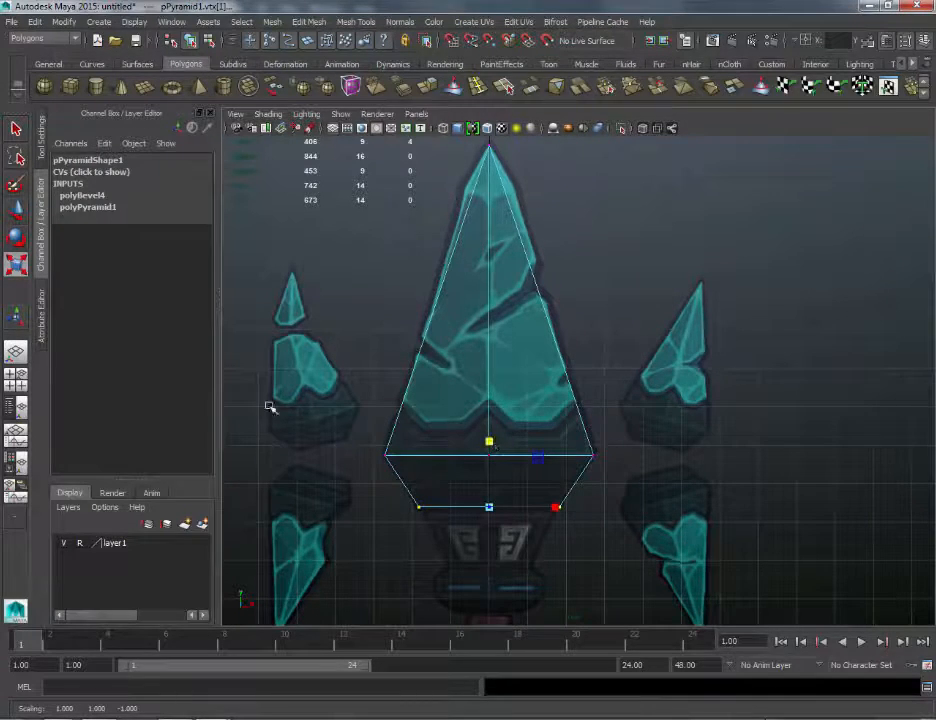
Step: Raise the pyramid's apex vertex slightly above the reference crystal's tip so the sides follow its outline
{"action": "middle_click_drag", "start_coordinate": [571, 272], "coordinate": [556, 336], "text": "alt"}
{"action": "key", "text": "q"}
{"action": "key", "text": "w"}
{"action": "left_click_drag", "start_coordinate": [433, 178], "coordinate": [498, 240]}
{"action": "key", "text": "q"}
{"action": "key", "text": "w"}
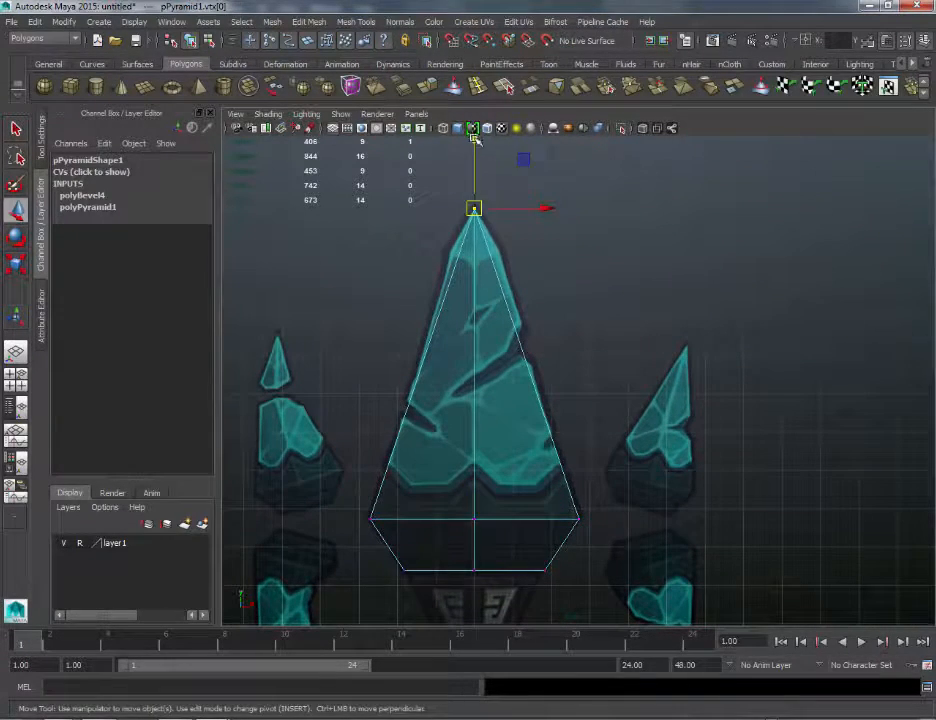
{"action": "left_click_drag", "start_coordinate": [476, 141], "coordinate": [481, 119]}
Step: Inspect the crystal pyramid in perspective and compare the staff's head and handle with the reference in the front view
{"action": "middle_click_drag", "start_coordinate": [616, 428], "coordinate": [602, 384], "text": "alt"}
{"action": "key", "text": "space"}
{"action": "left_click_drag", "start_coordinate": [471, 378], "coordinate": [464, 342]}
{"action": "right_click_drag", "start_coordinate": [540, 400], "coordinate": [631, 281], "text": "alt"}
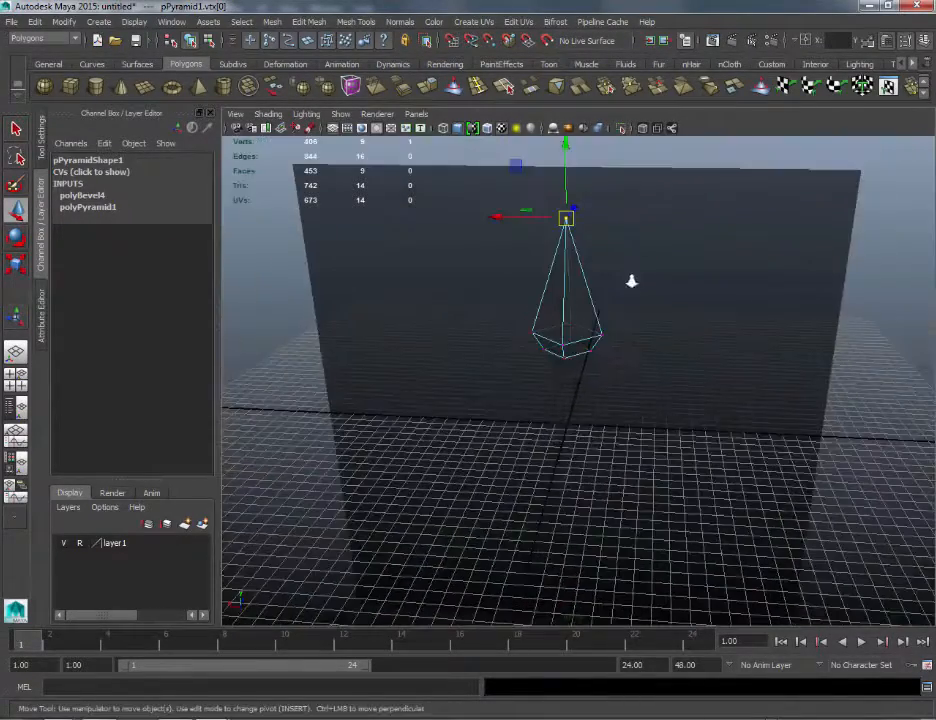
{"action": "left_click_drag", "start_coordinate": [611, 309], "coordinate": [547, 378], "text": "alt"}
{"action": "key", "text": "space"}
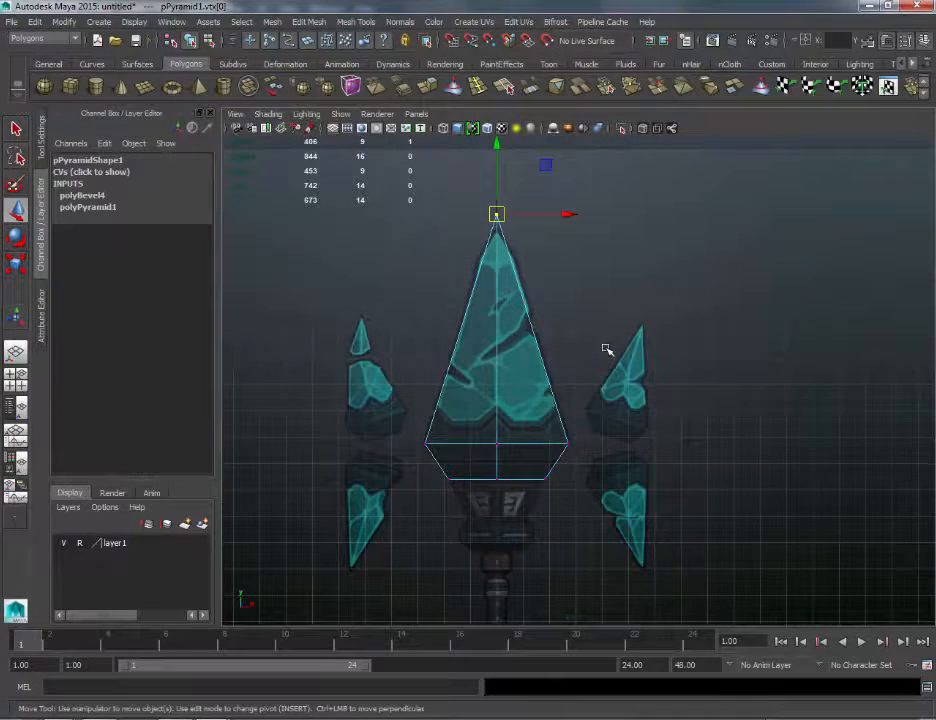
{"action": "middle_click_drag", "start_coordinate": [680, 384], "coordinate": [656, 267], "text": "alt"}
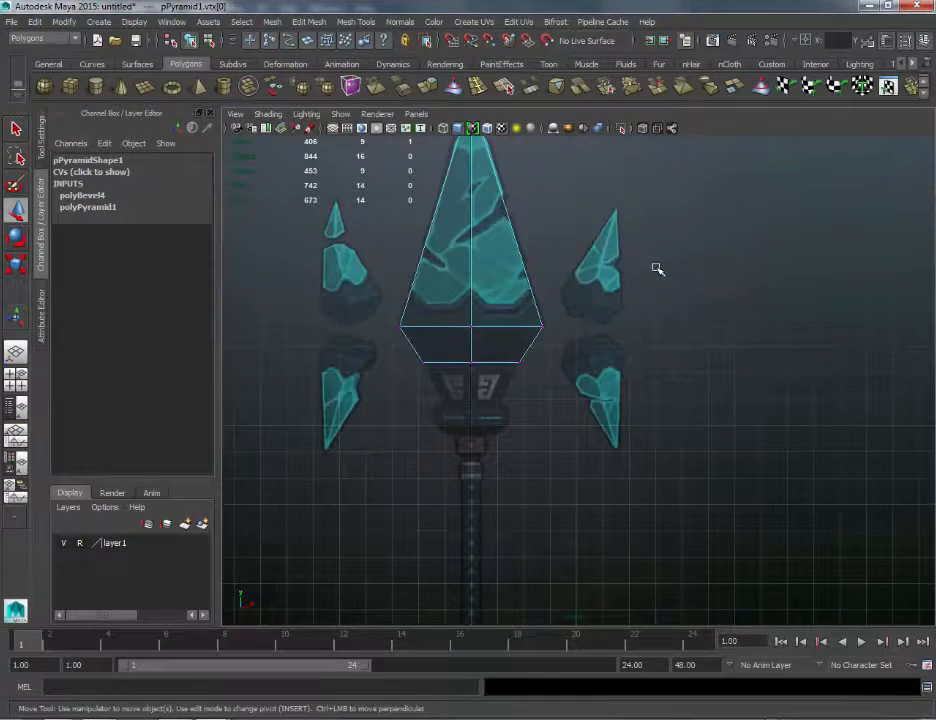
{"action": "right_click_drag", "start_coordinate": [656, 267], "coordinate": [595, 409], "text": "alt"}
{"action": "middle_click_drag", "start_coordinate": [597, 519], "coordinate": [615, 440], "text": "alt"}
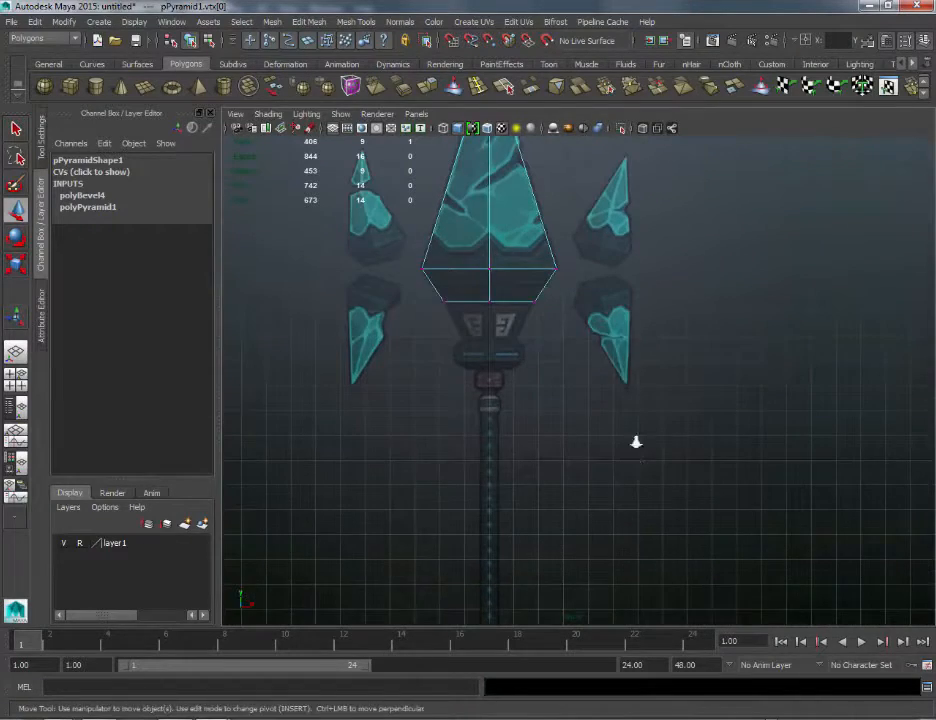
{"action": "right_click_drag", "start_coordinate": [635, 443], "coordinate": [545, 418], "text": "alt"}
{"action": "left_click", "coordinate": [501, 400]}
{"action": "middle_click_drag", "start_coordinate": [531, 400], "coordinate": [617, 328], "text": "alt"}
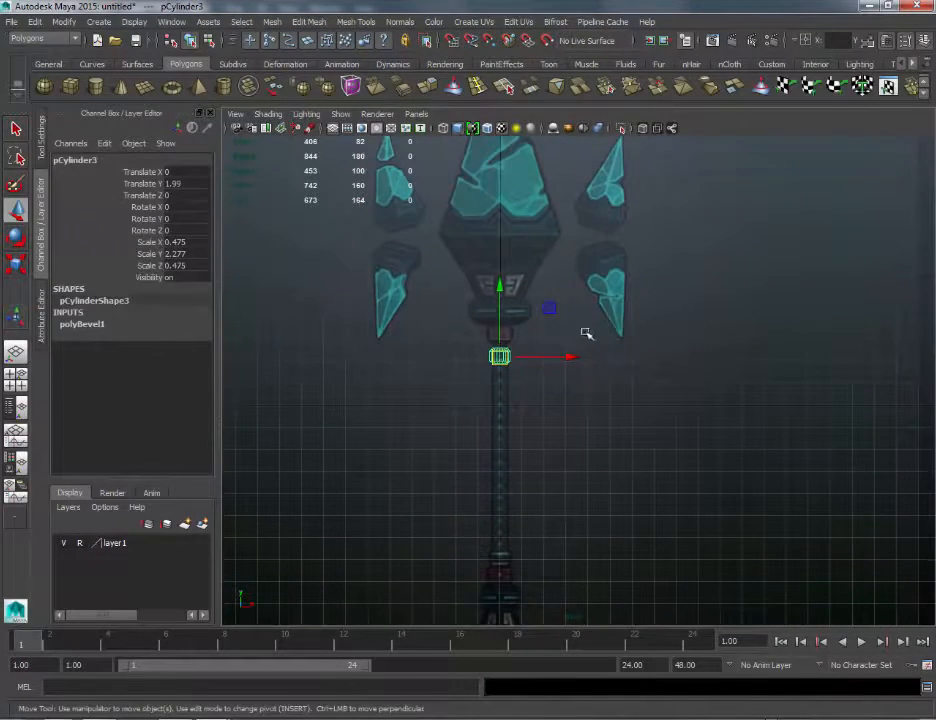
{"action": "right_click_drag", "start_coordinate": [597, 475], "coordinate": [583, 382], "text": "alt"}
{"action": "right_click_drag", "start_coordinate": [681, 500], "coordinate": [673, 486], "text": "alt"}
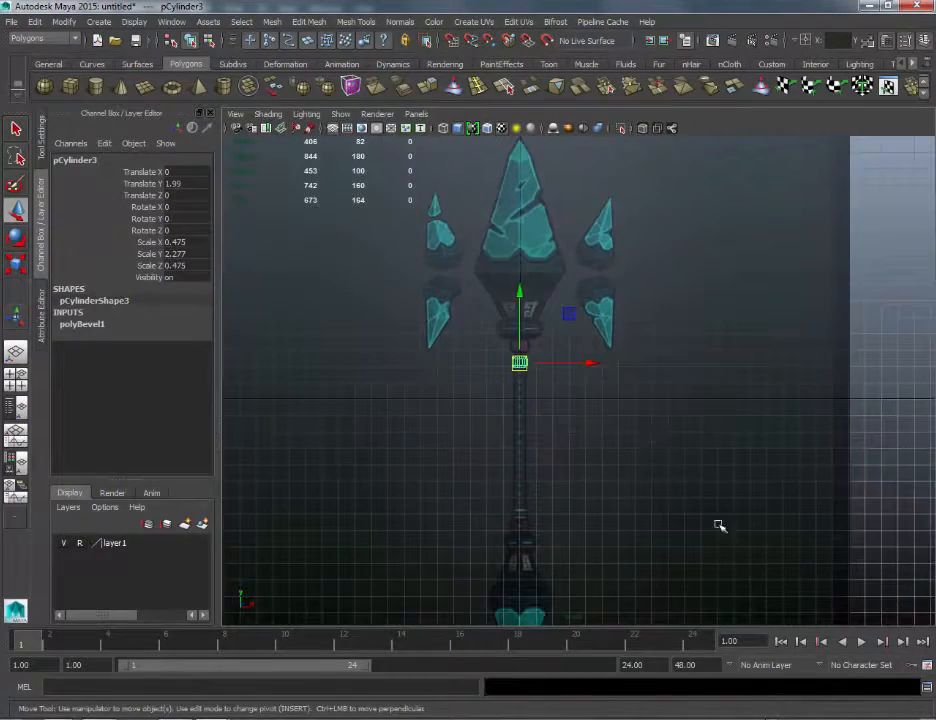
Step: Select all the modelled staff pieces and freeze their transformations
{"action": "mouse_move", "coordinate": [727, 547]}
{"action": "left_mouse_down"}
{"action": "mouse_move", "coordinate": [357, 143]}
{"action": "mouse_move", "coordinate": [322, 117]}
{"action": "left_mouse_up"}
{"action": "key", "text": "space"}
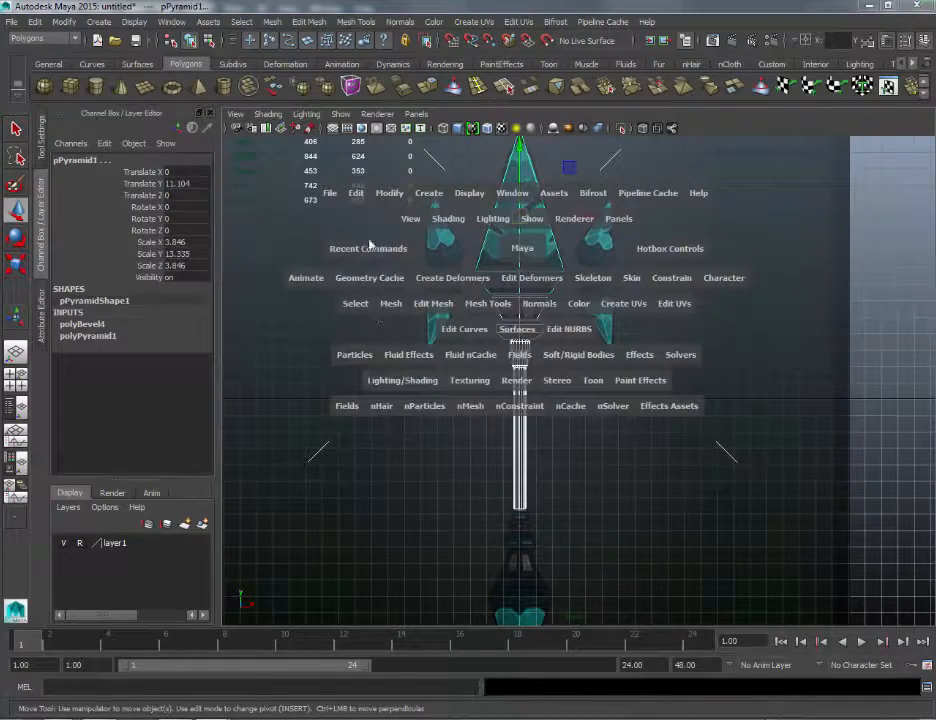
{"action": "left_click", "coordinate": [388, 195]}
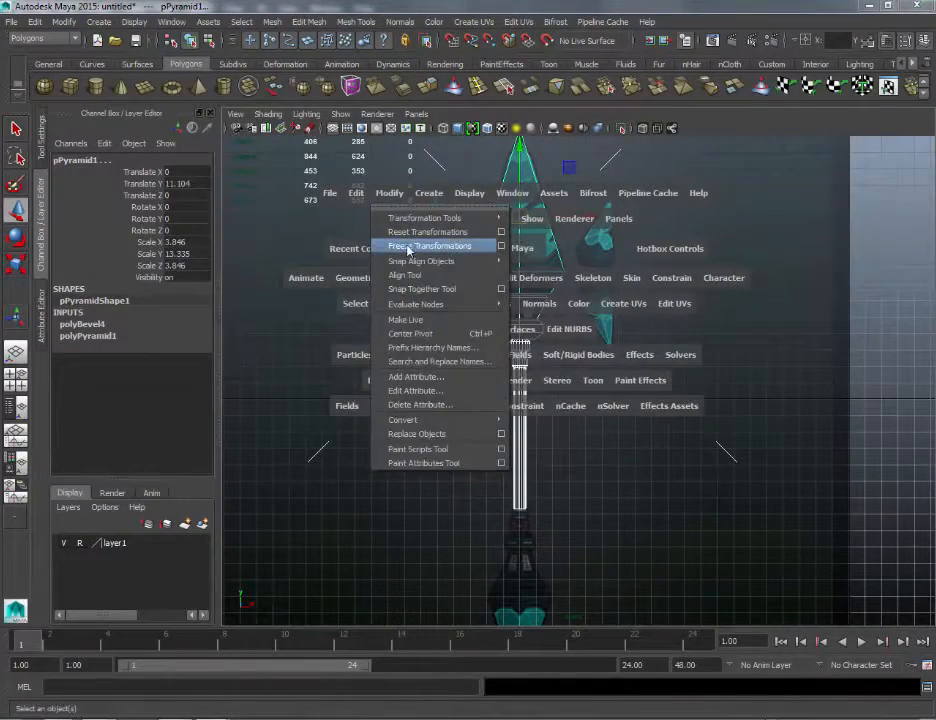
{"action": "left_click", "coordinate": [398, 246]}
Step: Delete the construction history of all objects in the scene
{"action": "key", "text": "space"}
{"action": "left_click", "coordinate": [316, 195]}
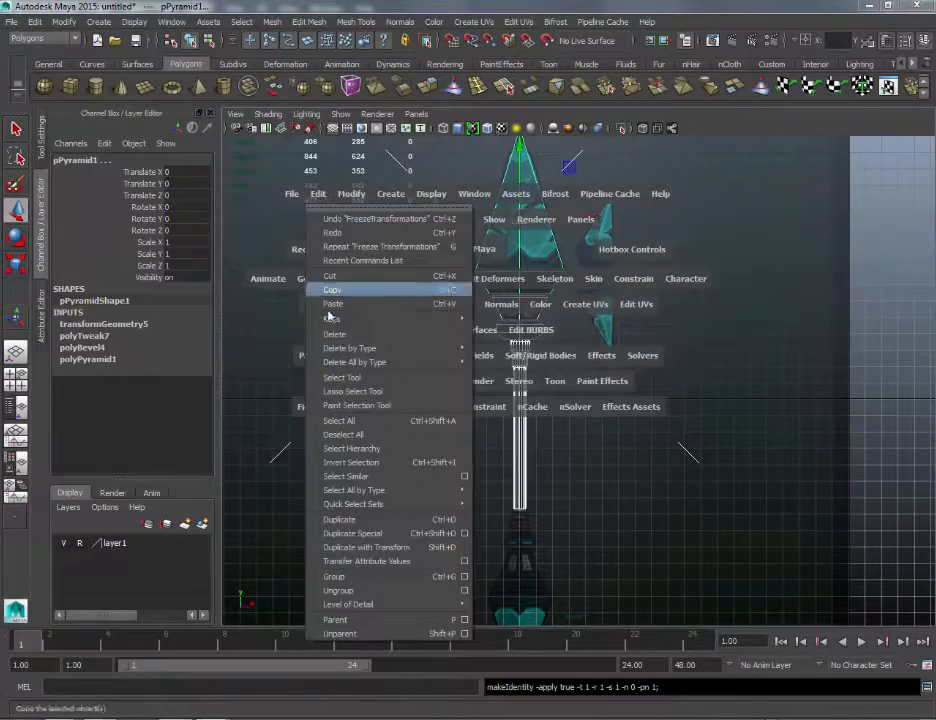
{"action": "mouse_move", "coordinate": [400, 360]}
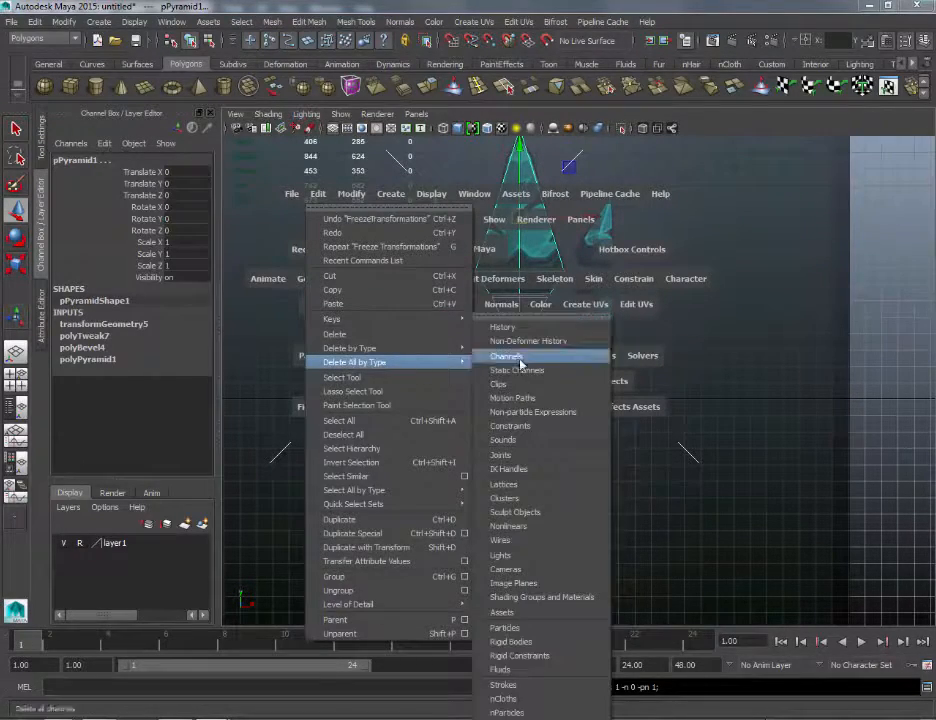
{"action": "left_click", "coordinate": [500, 324]}
Step: Duplicate the crystal pyramid and flip the copy vertically with a Y scale of -1
{"action": "left_click", "coordinate": [531, 246]}
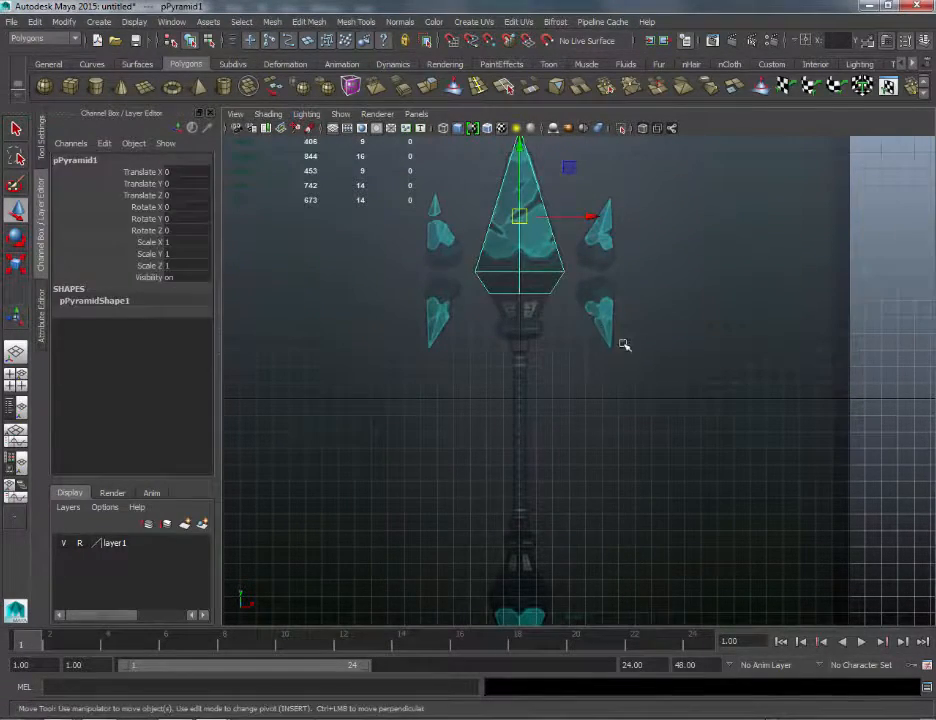
{"action": "middle_click_drag", "start_coordinate": [623, 347], "coordinate": [618, 256], "text": "alt"}
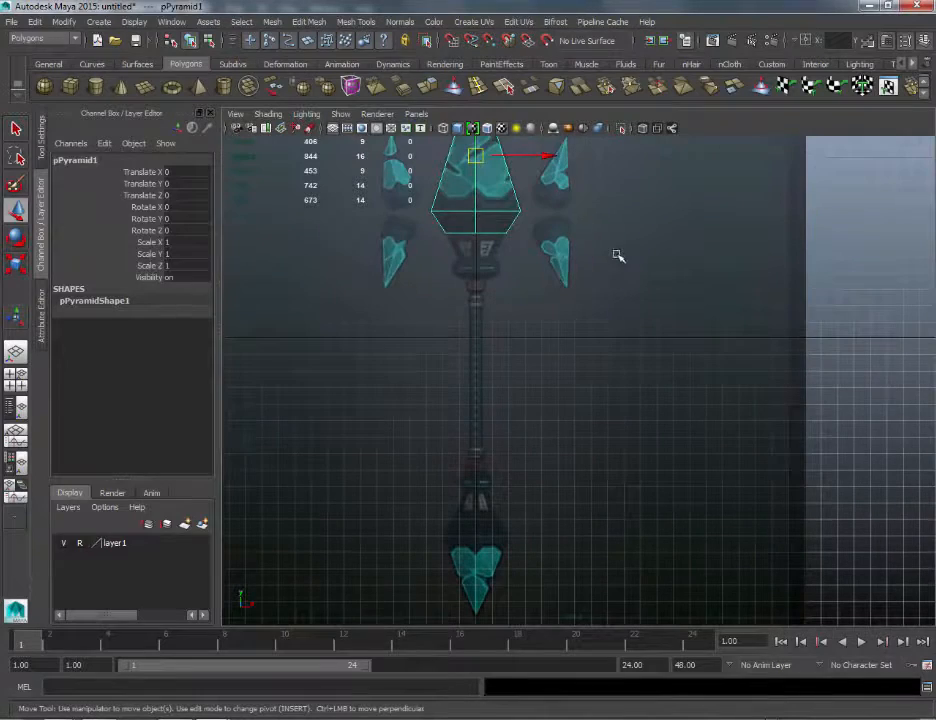
{"action": "key", "text": "ctrl+d"}
{"action": "left_click", "coordinate": [170, 255]}
{"action": "type", "text": "-1"}
{"action": "key", "text": "Return"}
{"action": "key", "text": "q"}
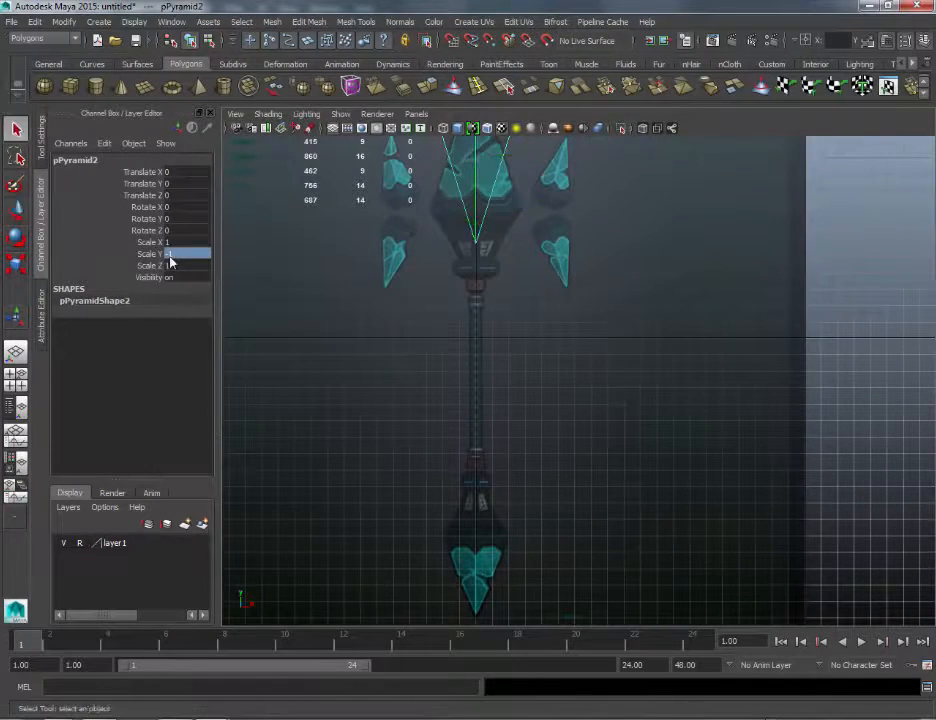
Step: Move the flipped pyramid copy down in Y over the small crystal at the staff's lower end
{"action": "key", "text": "w"}
{"action": "middle_click_drag", "start_coordinate": [611, 420], "coordinate": [600, 518], "text": "alt"}
{"action": "left_click_drag", "start_coordinate": [464, 337], "coordinate": [462, 495]}
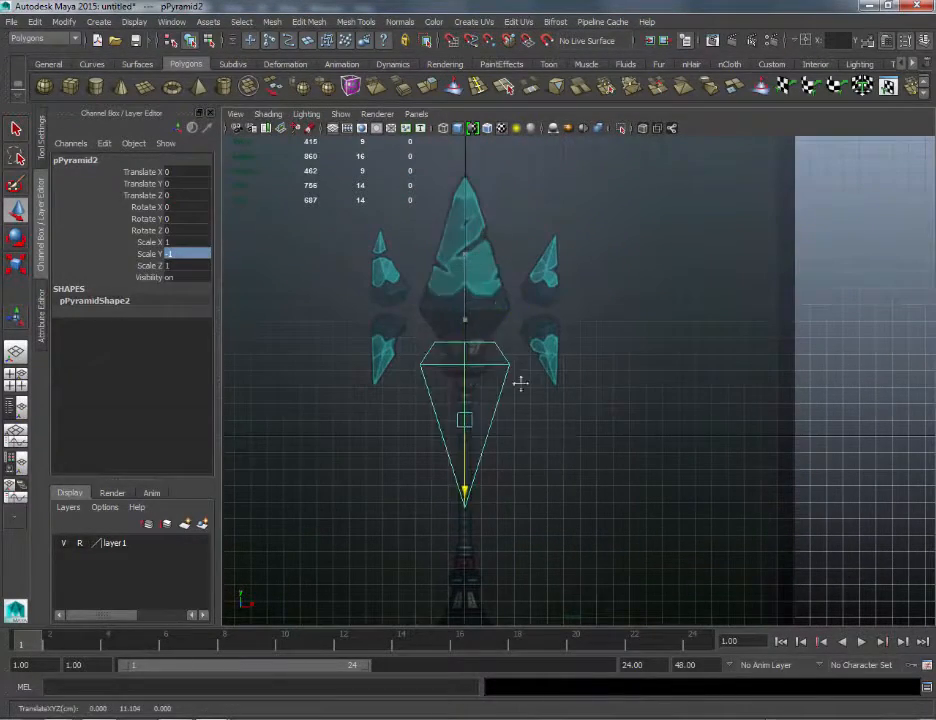
{"action": "middle_click_drag", "start_coordinate": [520, 382], "coordinate": [540, 318], "text": "alt"}
{"action": "left_click_drag", "start_coordinate": [468, 343], "coordinate": [470, 578]}
{"action": "middle_click_drag", "start_coordinate": [543, 441], "coordinate": [568, 381], "text": "alt"}
{"action": "right_click_drag", "start_coordinate": [568, 381], "coordinate": [640, 412], "text": "alt"}
Step: Freeze the transformations of the flipped pyramid copy
{"action": "key", "text": "space"}
{"action": "left_click_drag", "start_coordinate": [276, 341], "coordinate": [244, 358]}
{"action": "left_click_drag", "start_coordinate": [303, 331], "coordinate": [352, 378]}
Step: Lower the widest ring of vertices on the flipped pyramid and narrow it to fit the bottom crystal's reference outline
{"action": "right_click_drag", "start_coordinate": [352, 378], "coordinate": [501, 376], "text": "alt"}
{"action": "middle_click_drag", "start_coordinate": [501, 376], "coordinate": [538, 282], "text": "alt"}
{"action": "right_click_drag", "start_coordinate": [538, 282], "coordinate": [522, 440], "text": "alt"}
{"action": "middle_click_drag", "start_coordinate": [522, 440], "coordinate": [557, 368], "text": "alt"}
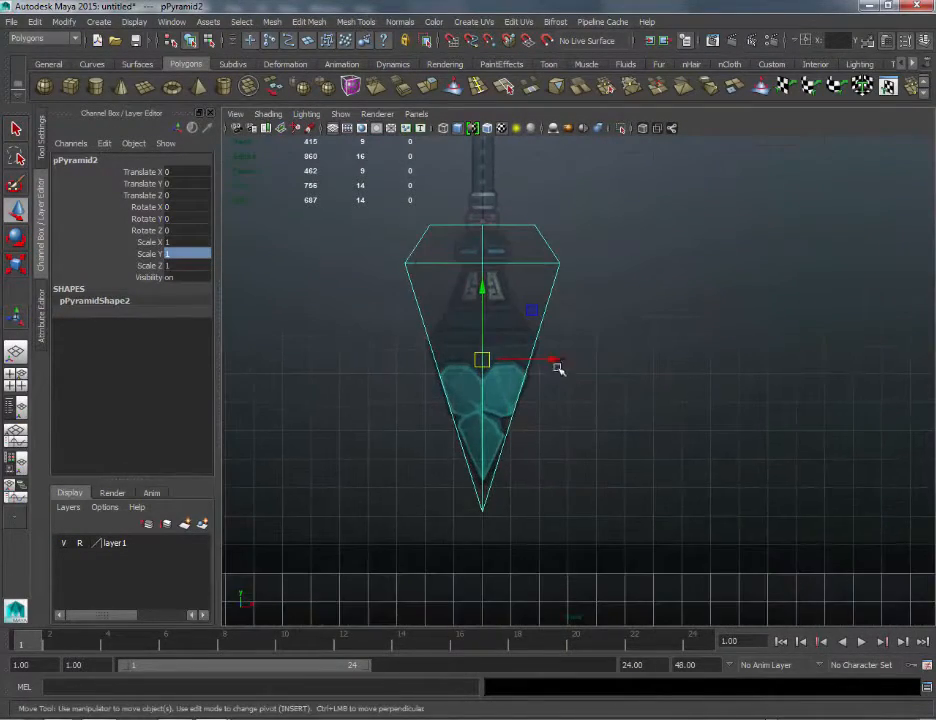
{"action": "right_click_drag", "start_coordinate": [419, 265], "coordinate": [358, 260]}
{"action": "left_click_drag", "start_coordinate": [358, 245], "coordinate": [625, 289]}
{"action": "key", "text": "q"}
{"action": "key", "text": "w"}
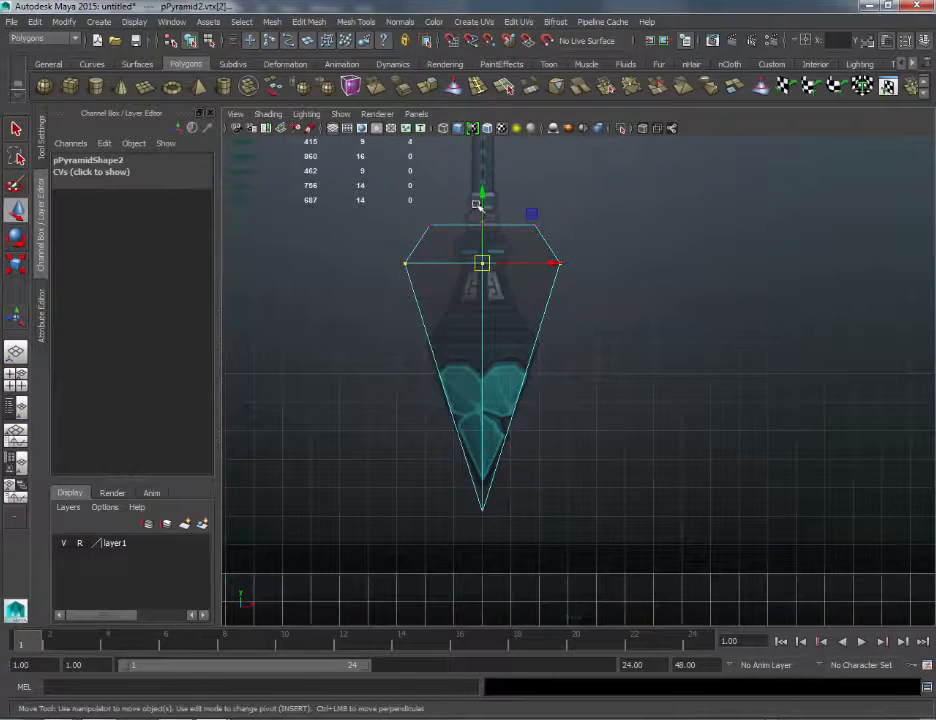
{"action": "left_click_drag", "start_coordinate": [482, 213], "coordinate": [482, 300]}
{"action": "key", "text": "r"}
Step: Lower the flipped pyramid's top ring of vertices to just below the glyph block and narrow it to match the reference
{"action": "left_click_drag", "start_coordinate": [377, 195], "coordinate": [639, 262]}
{"action": "key", "text": "w"}
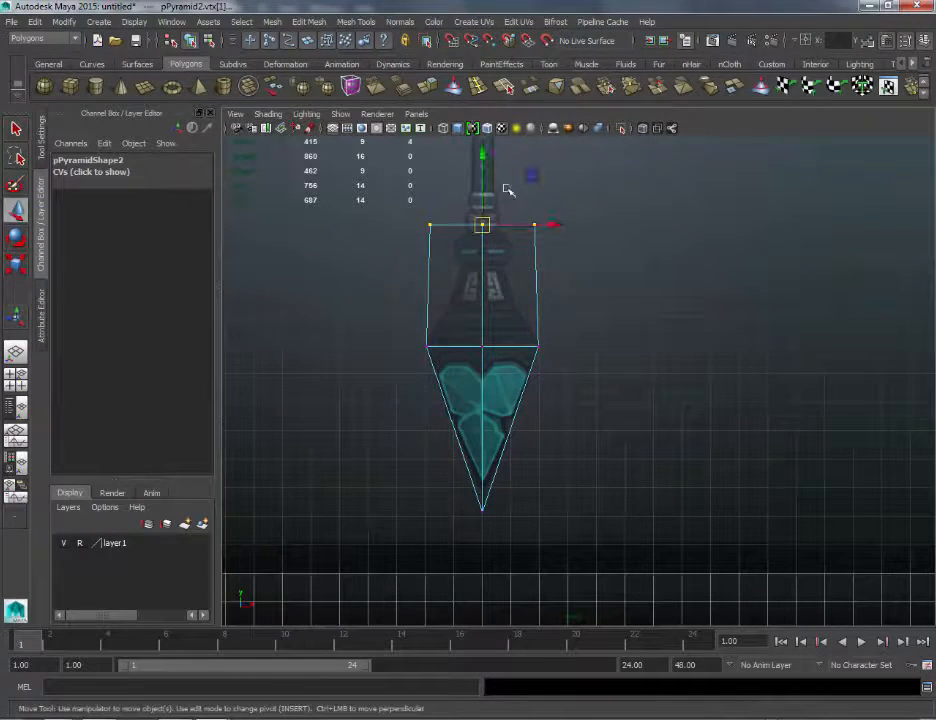
{"action": "left_click_drag", "start_coordinate": [481, 155], "coordinate": [487, 271]}
{"action": "key", "text": "r"}
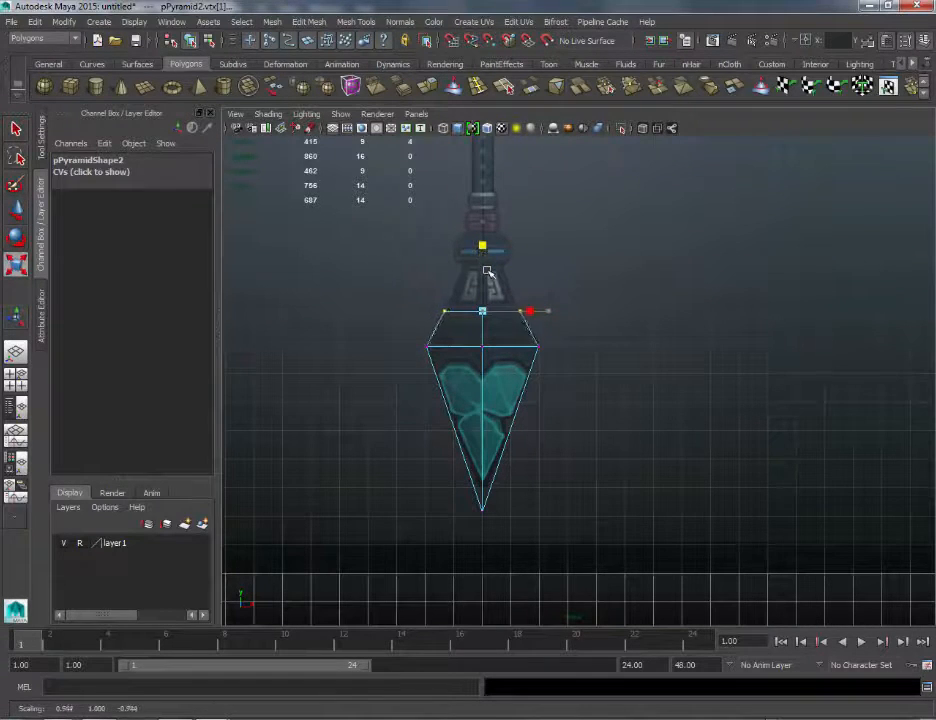
Step: Raise the flipped pyramid's tip vertex toward the point of the reference crystal
{"action": "left_click_drag", "start_coordinate": [434, 467], "coordinate": [547, 543]}
{"action": "key", "text": "q"}
{"action": "key", "text": "w"}
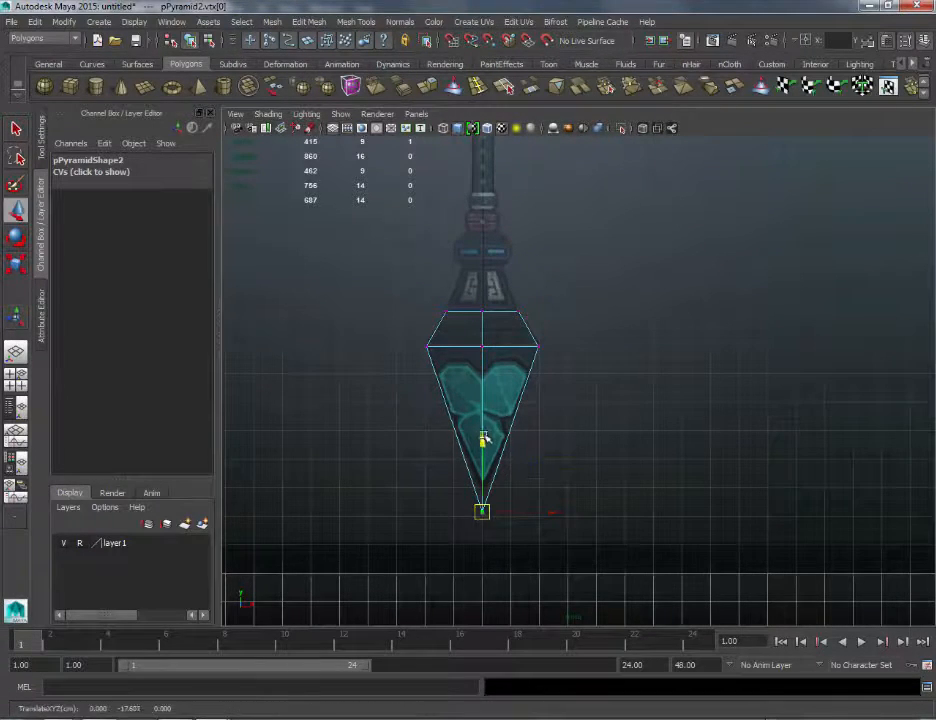
{"action": "left_click_drag", "start_coordinate": [483, 439], "coordinate": [488, 411]}
Step: Duplicate the glyph block beneath the staff's head and flip the copy vertically with a Y scale of -1
{"action": "middle_click_drag", "start_coordinate": [540, 300], "coordinate": [544, 490], "text": "alt"}
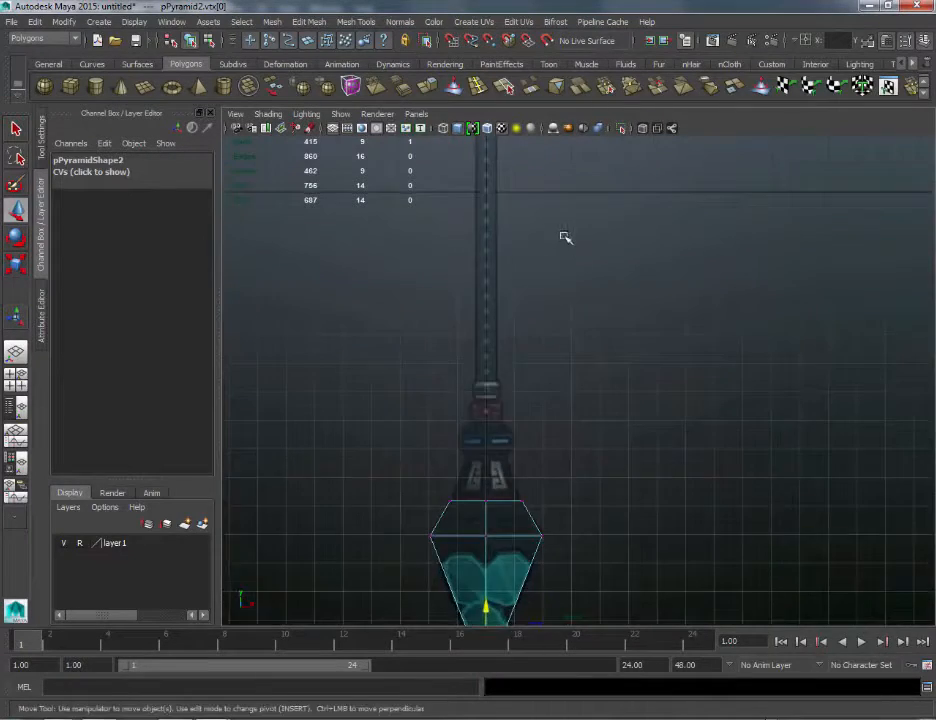
{"action": "middle_click_drag", "start_coordinate": [547, 155], "coordinate": [518, 480], "text": "alt"}
{"action": "left_click", "coordinate": [478, 388]}
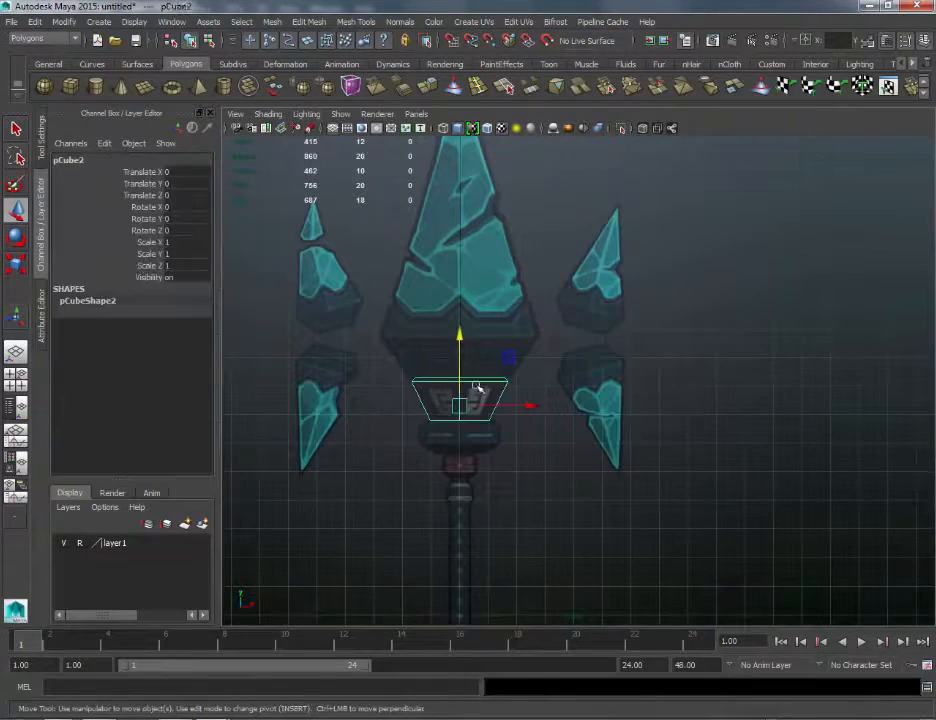
{"action": "scroll", "coordinate": [583, 495], "scroll_direction": "down", "scroll_amount": 1}
{"action": "middle_click_drag", "start_coordinate": [584, 457], "coordinate": [590, 287], "text": "alt"}
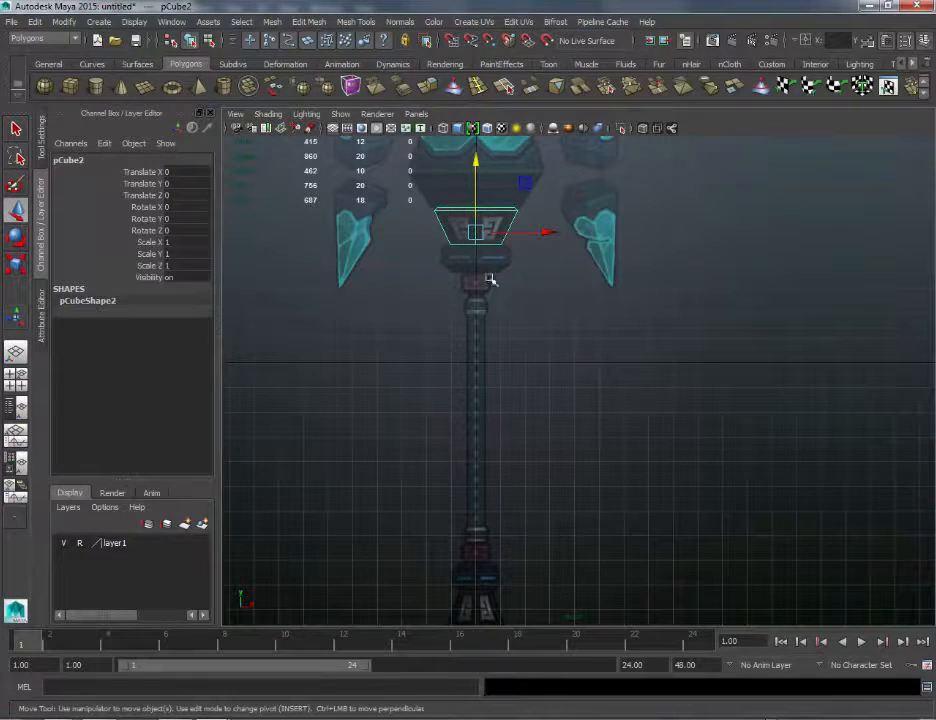
{"action": "type", "text": "-1"}
{"action": "key", "text": "Return"}
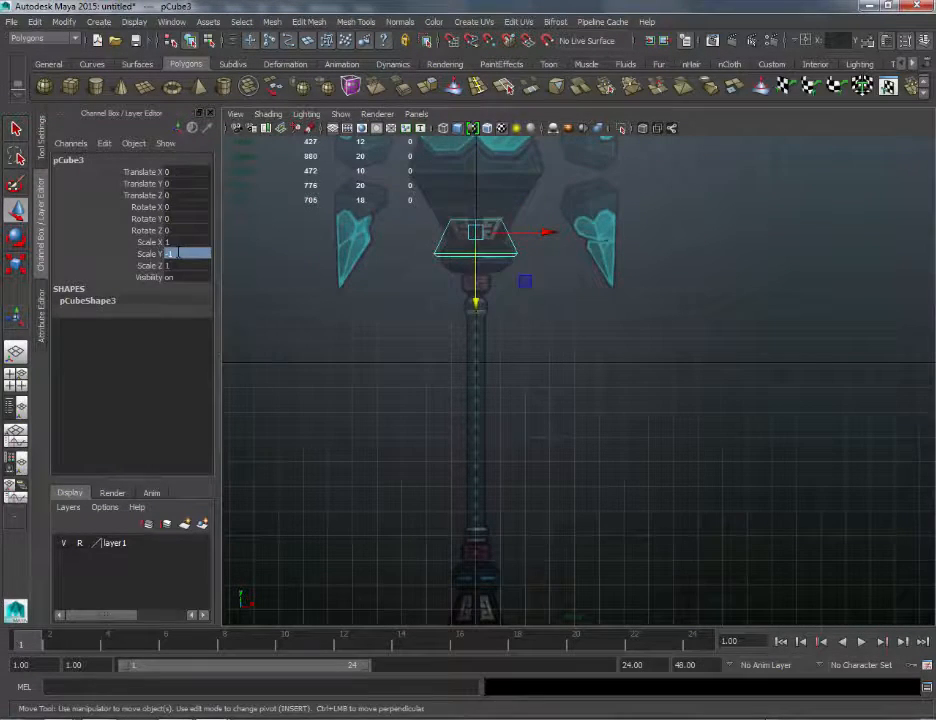
Step: Lower the flipped glyph block onto the staff's lower glyph section, about 14.97 units down, and freeze its transformations
{"action": "left_click_drag", "start_coordinate": [515, 512], "coordinate": [515, 565]}
{"action": "middle_click_drag", "start_coordinate": [525, 515], "coordinate": [554, 295], "text": "alt"}
{"action": "right_click_drag", "start_coordinate": [554, 295], "coordinate": [610, 320], "text": "alt"}
{"action": "left_click_drag", "start_coordinate": [421, 312], "coordinate": [430, 458]}
{"action": "middle_click_drag", "start_coordinate": [430, 458], "coordinate": [606, 348], "text": "alt"}
{"action": "key", "text": "space"}
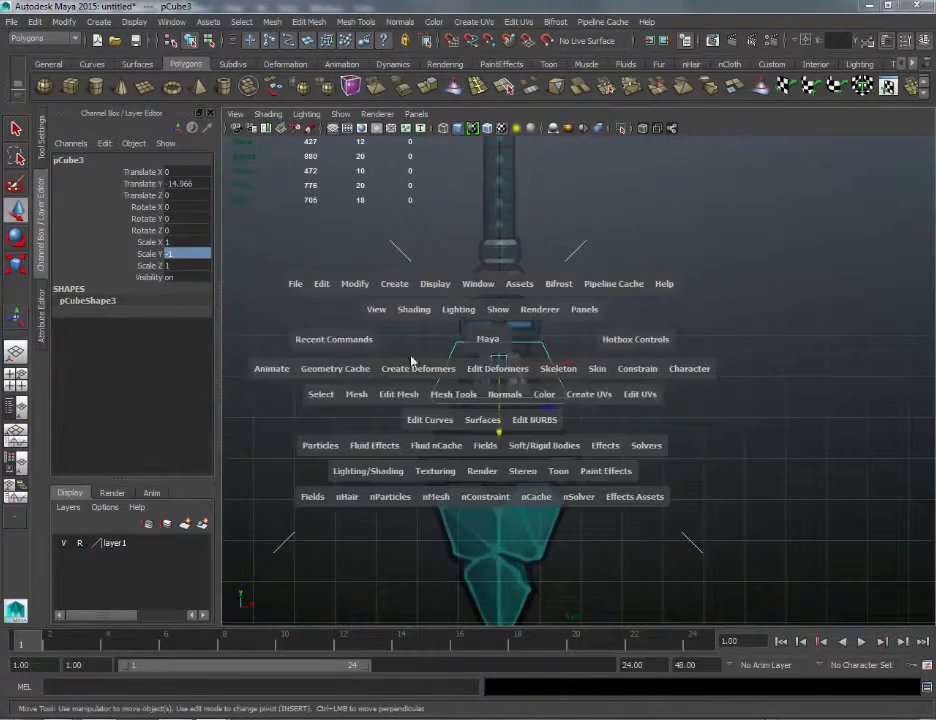
{"action": "left_click_drag", "start_coordinate": [349, 289], "coordinate": [420, 338]}
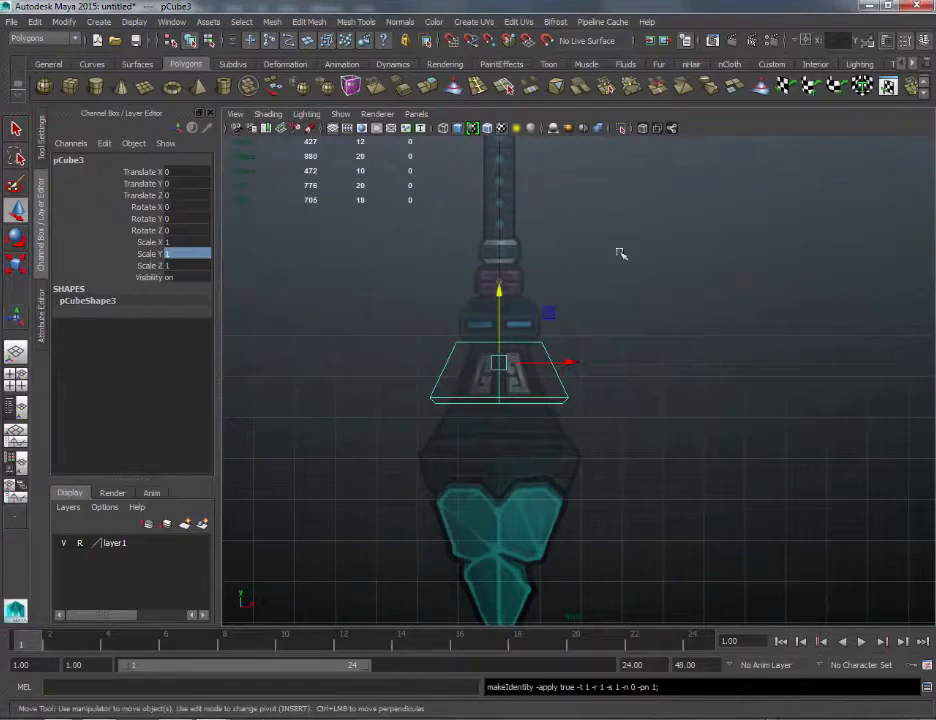
Step: Narrow the top vertices of the lower glyph block to match the reference outline
{"action": "left_click_drag", "start_coordinate": [479, 298], "coordinate": [550, 350]}
{"action": "right_click", "coordinate": [431, 336]}
{"action": "left_click", "coordinate": [370, 332]}
{"action": "key", "text": "r"}
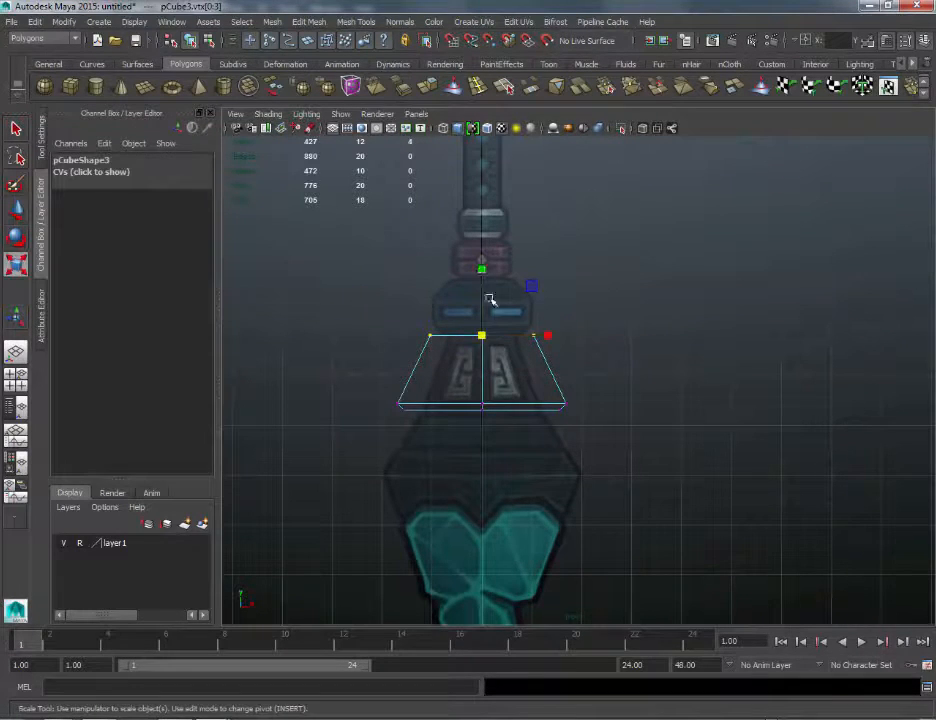
{"action": "left_click_drag", "start_coordinate": [478, 266], "coordinate": [493, 295]}
Step: Lower the glyph block's bottom vertices slightly and narrow them to the reference outline
{"action": "left_click_drag", "start_coordinate": [351, 388], "coordinate": [662, 466]}
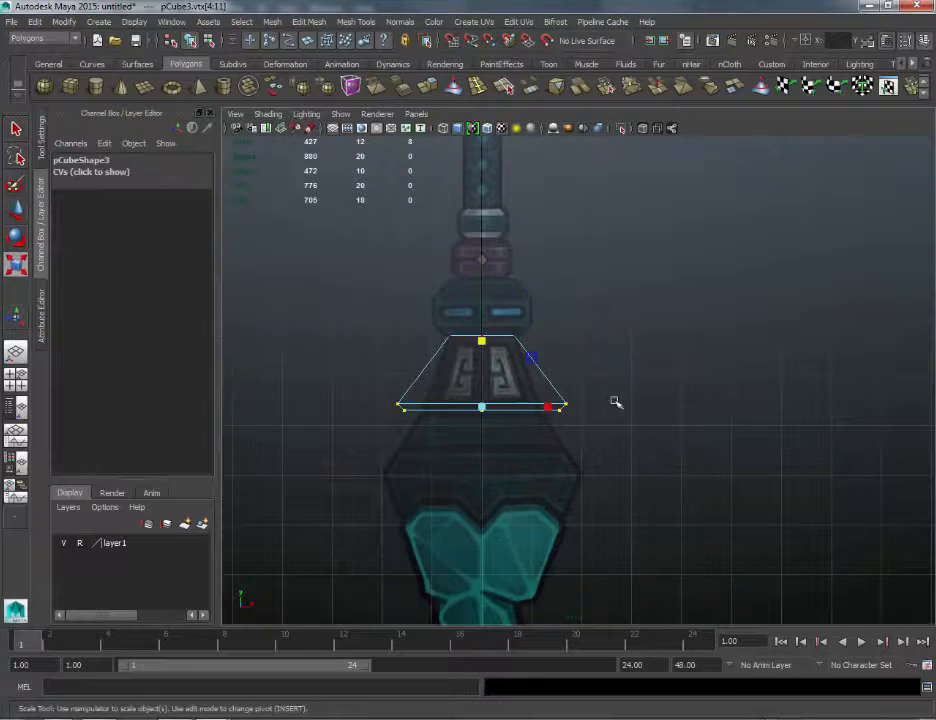
{"action": "key", "text": "q"}
{"action": "key", "text": "w"}
{"action": "left_click_drag", "start_coordinate": [481, 334], "coordinate": [483, 340]}
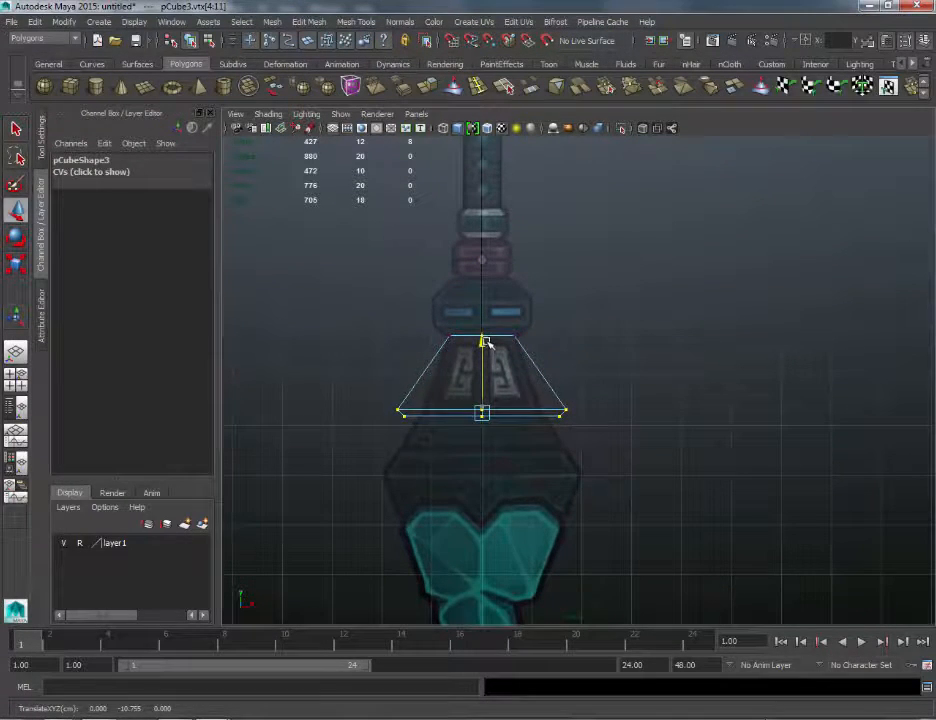
{"action": "key", "text": "r"}
{"action": "mouse_move", "coordinate": [479, 350]}
{"action": "left_mouse_down"}
{"action": "mouse_move", "coordinate": [489, 376]}
{"action": "mouse_move", "coordinate": [480, 372]}
{"action": "left_mouse_up"}
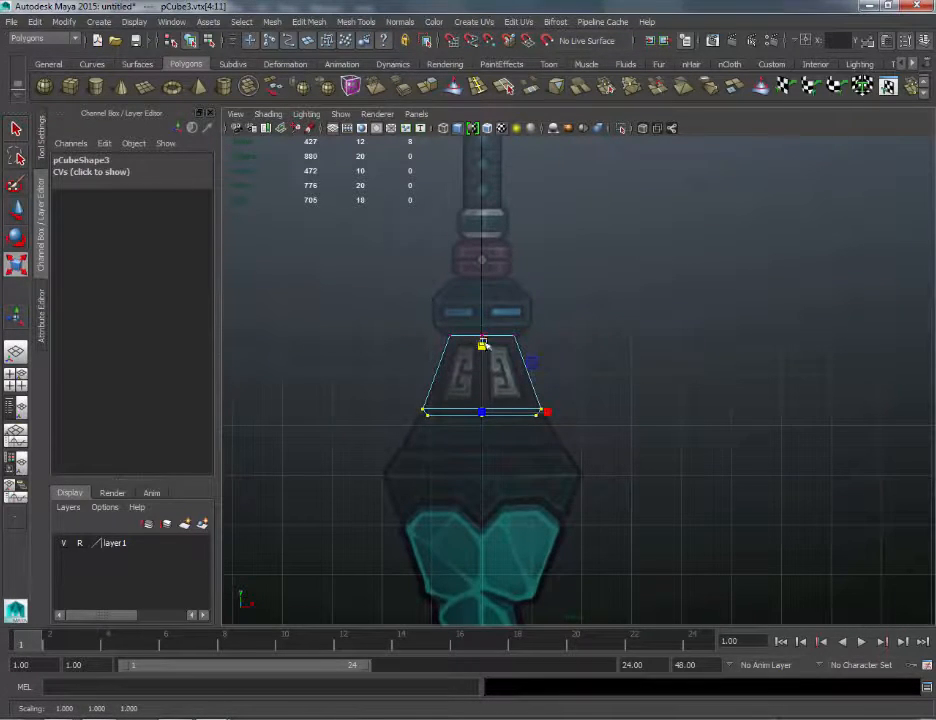
Step: Duplicate the beveled block beneath the head's glyph section and flip the copy vertically with a Y scale of -1
{"action": "middle_click_drag", "start_coordinate": [598, 426], "coordinate": [584, 552], "text": "alt"}
{"action": "right_click_drag", "start_coordinate": [584, 552], "coordinate": [489, 426], "text": "alt"}
{"action": "middle_click_drag", "start_coordinate": [489, 426], "coordinate": [424, 618], "text": "alt"}
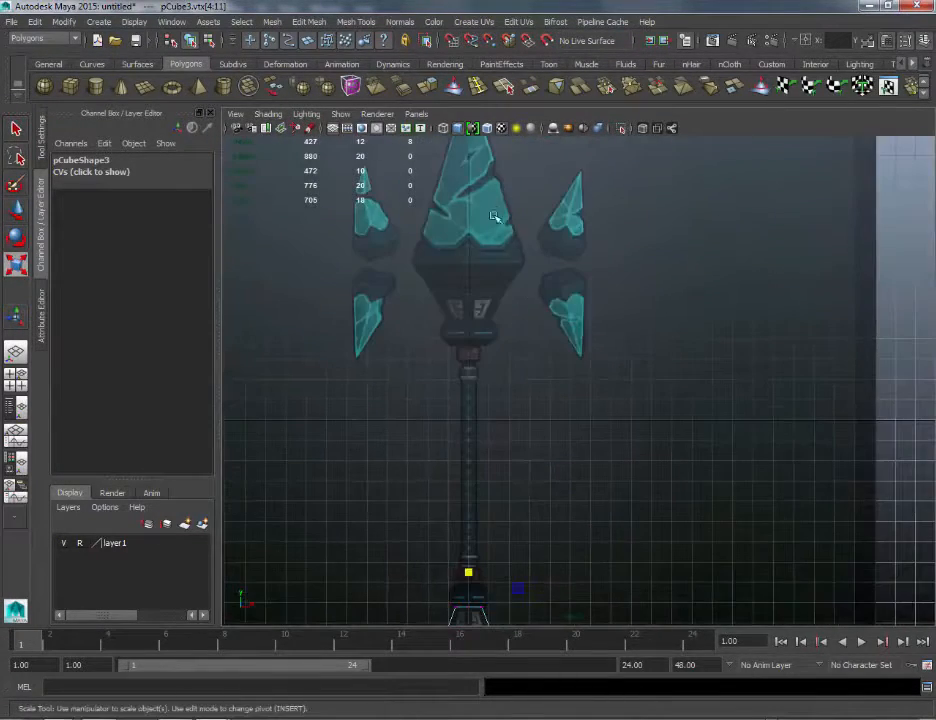
{"action": "left_click", "coordinate": [526, 200]}
{"action": "left_click", "coordinate": [471, 336]}
{"action": "middle_click_drag", "start_coordinate": [688, 347], "coordinate": [698, 209], "text": "alt"}
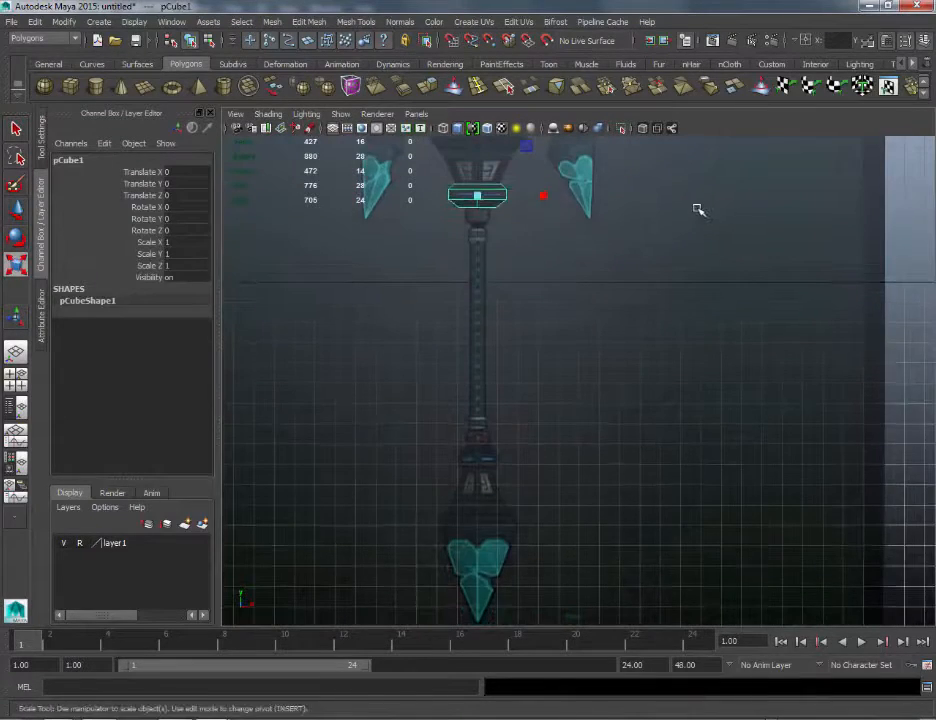
{"action": "right_click_drag", "start_coordinate": [698, 209], "coordinate": [692, 241], "text": "alt"}
{"action": "middle_click_drag", "start_coordinate": [691, 241], "coordinate": [683, 246], "text": "alt"}
{"action": "key", "text": "ctrl+d"}
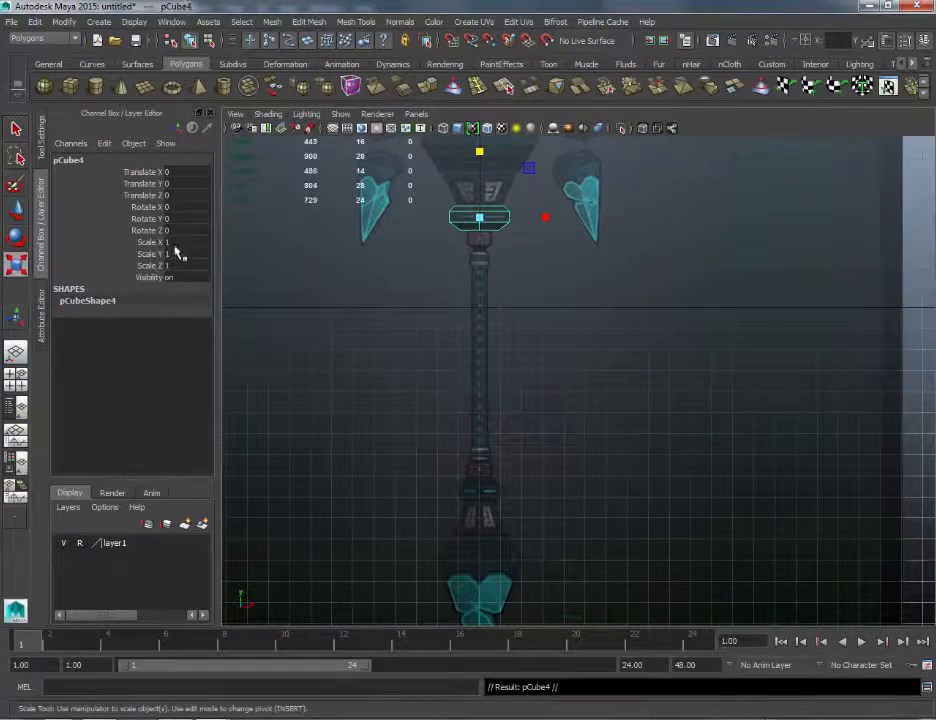
{"action": "double_click", "coordinate": [180, 254]}
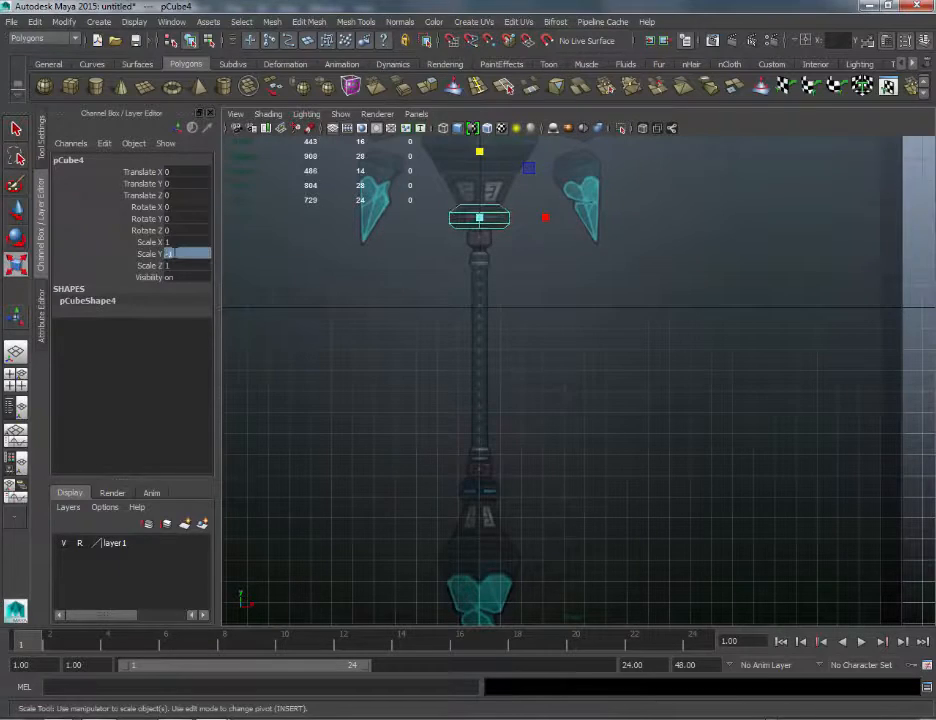
Step: Lower the flipped beveled block about 12.66 units to the matching block near the staff's lower end
{"action": "key", "text": "w"}
{"action": "left_click_drag", "start_coordinate": [491, 292], "coordinate": [510, 546]}
{"action": "middle_click_drag", "start_coordinate": [395, 238], "coordinate": [440, 330], "text": "alt"}
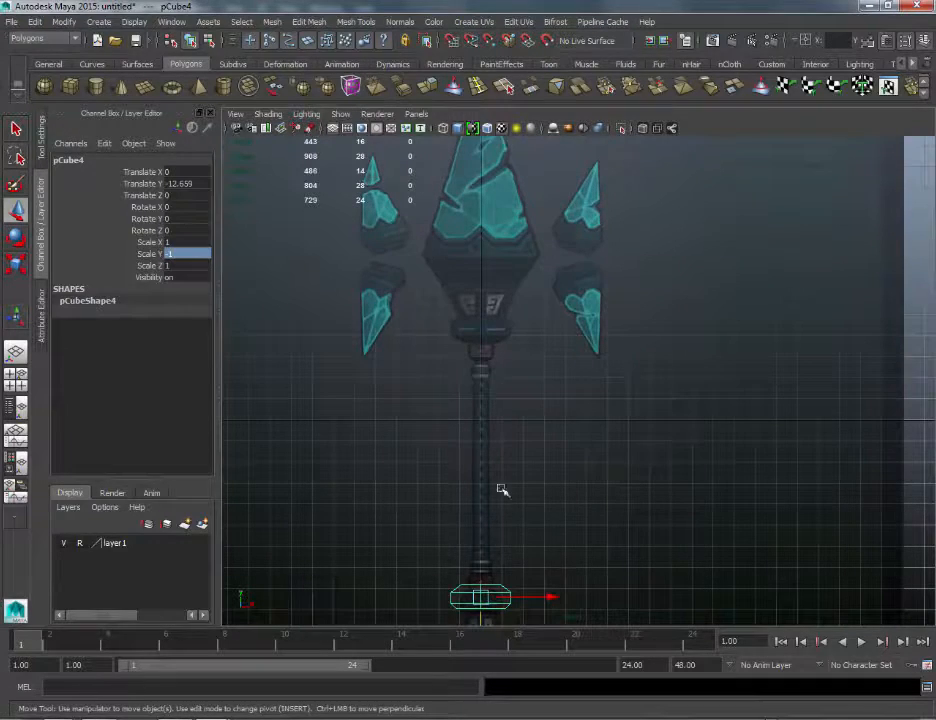
Step: Duplicate the head's large crystal pyramid and move the copy about 4.87 units along X to the side crystals
{"action": "left_click", "coordinate": [510, 215]}
{"action": "scroll", "coordinate": [602, 230], "scroll_direction": "up", "scroll_amount": 4}
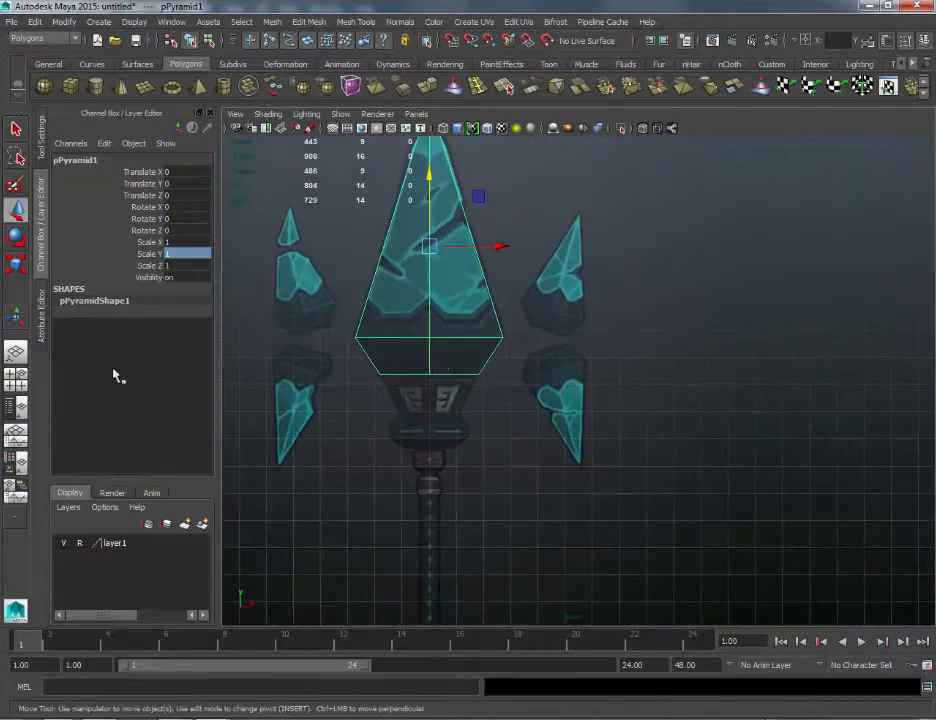
{"action": "middle_click_drag", "start_coordinate": [550, 231], "coordinate": [552, 315], "text": "alt"}
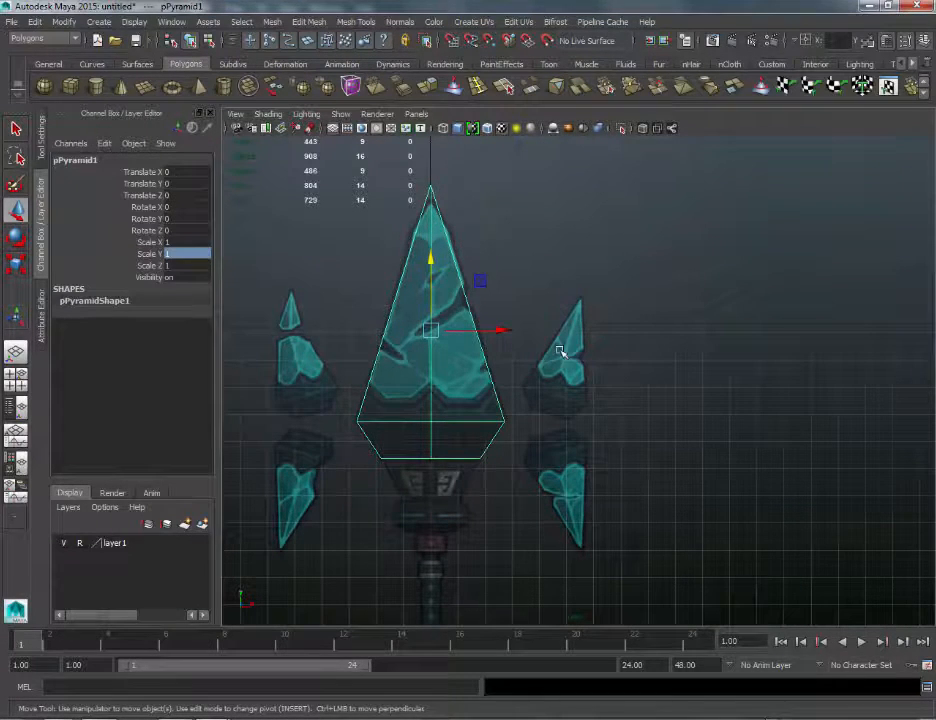
{"action": "left_click_drag", "start_coordinate": [497, 330], "coordinate": [562, 331]}
{"action": "key", "text": "ctrl+z"}
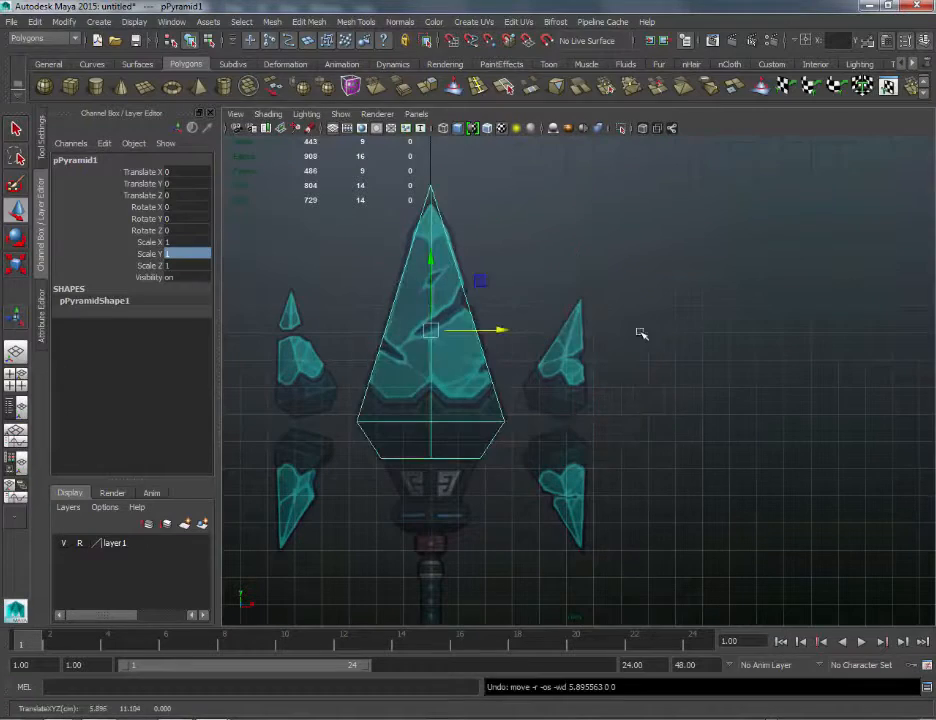
{"action": "key", "text": "ctrl+d"}
{"action": "left_click_drag", "start_coordinate": [497, 334], "coordinate": [628, 336]}
Step: Scale the copied pyramid uniformly to about 0.423 and tilt it to about -18.71 degrees in Z
{"action": "key", "text": "r"}
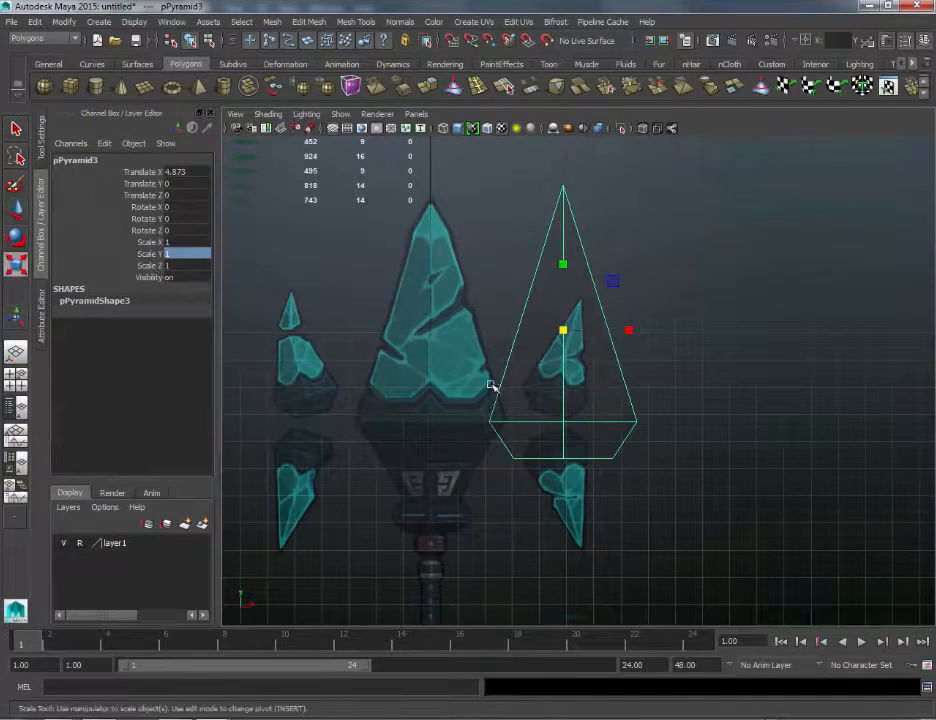
{"action": "mouse_move", "coordinate": [563, 333]}
{"action": "left_mouse_down"}
{"action": "mouse_move", "coordinate": [573, 348]}
{"action": "mouse_move", "coordinate": [571, 330]}
{"action": "left_mouse_up"}
{"action": "key", "text": "e"}
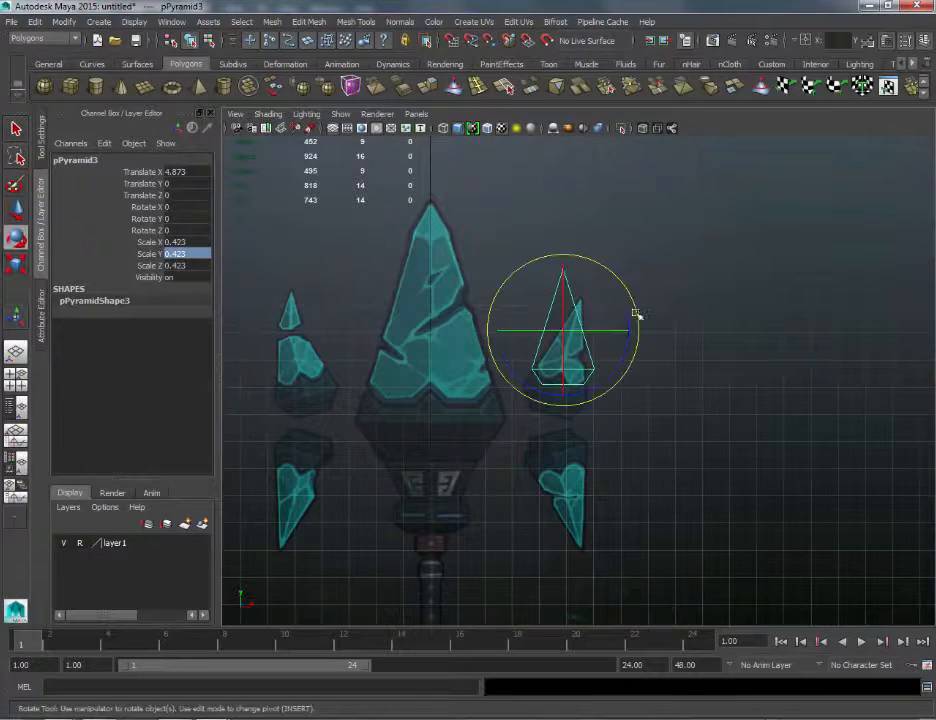
{"action": "left_click_drag", "start_coordinate": [633, 318], "coordinate": [620, 372]}
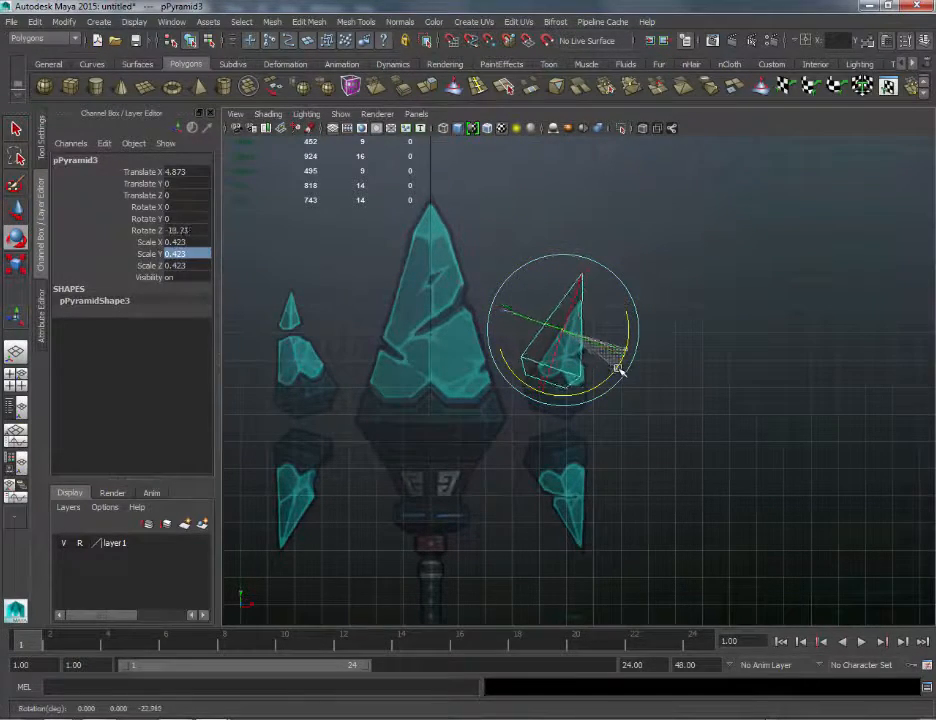
Step: Position the tilted pyramid over the upper side crystal at about X 4.98 and Y -1.141
{"action": "key", "text": "w"}
{"action": "left_click_drag", "start_coordinate": [580, 272], "coordinate": [599, 318]}
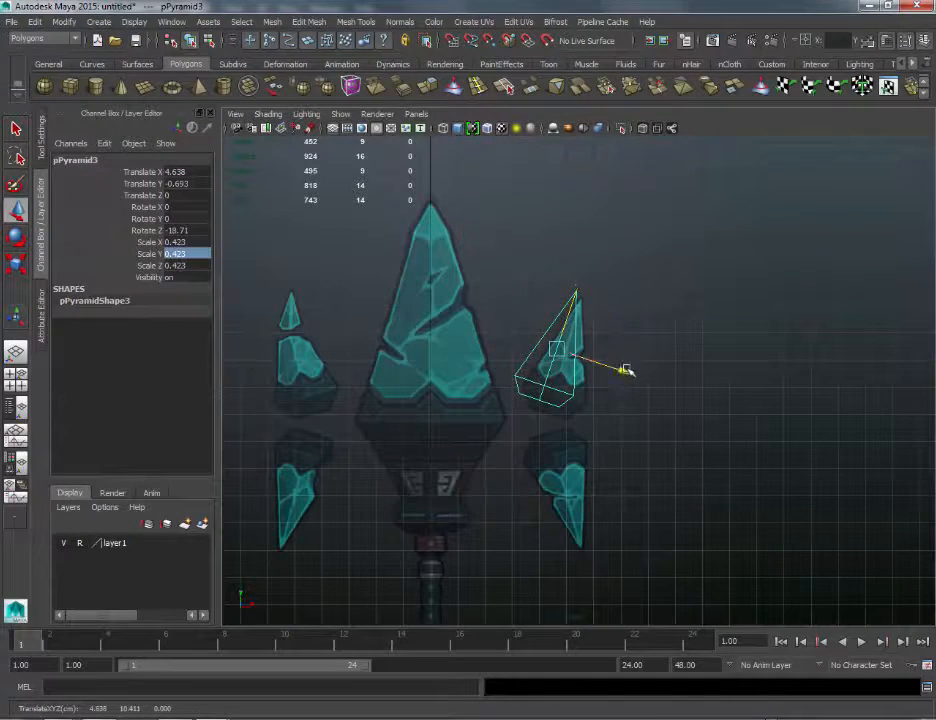
{"action": "left_click_drag", "start_coordinate": [620, 370], "coordinate": [633, 376]}
{"action": "left_click_drag", "start_coordinate": [593, 284], "coordinate": [590, 296]}
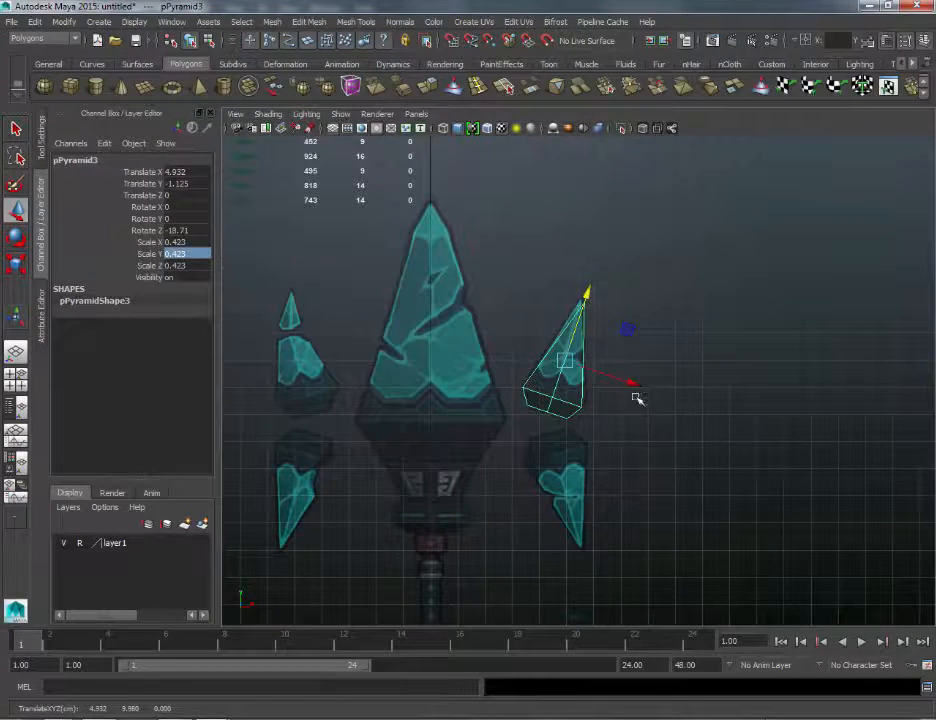
{"action": "left_click_drag", "start_coordinate": [630, 381], "coordinate": [632, 382]}
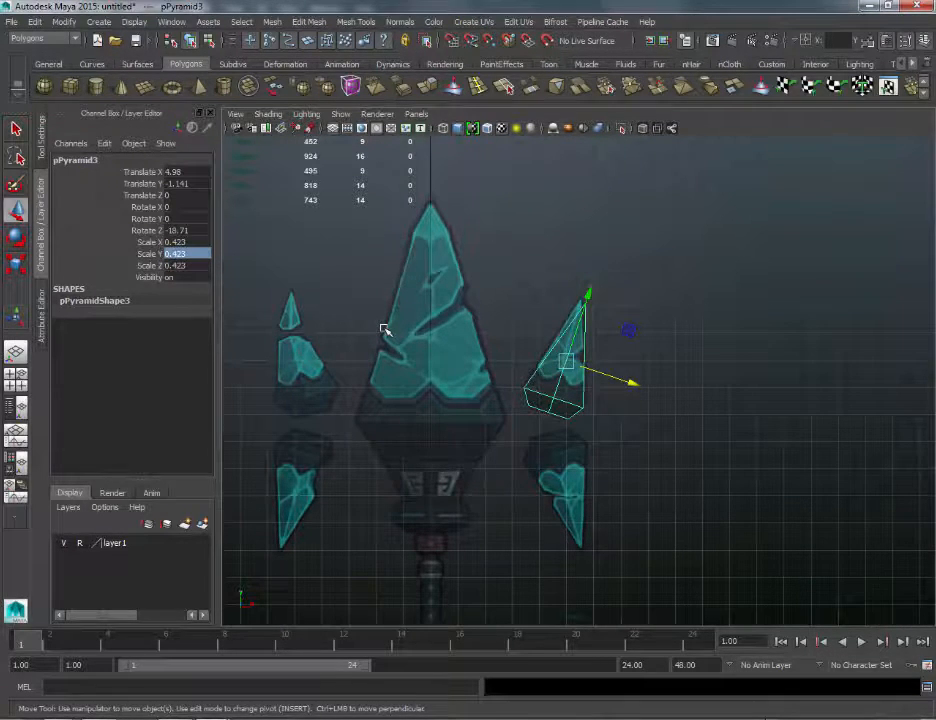
Step: Open the scene MysticStaff_LowPolyBaseMesh_End_v01.mb without saving changes to the untitled scene
{"action": "left_click", "coordinate": [12, 22]}
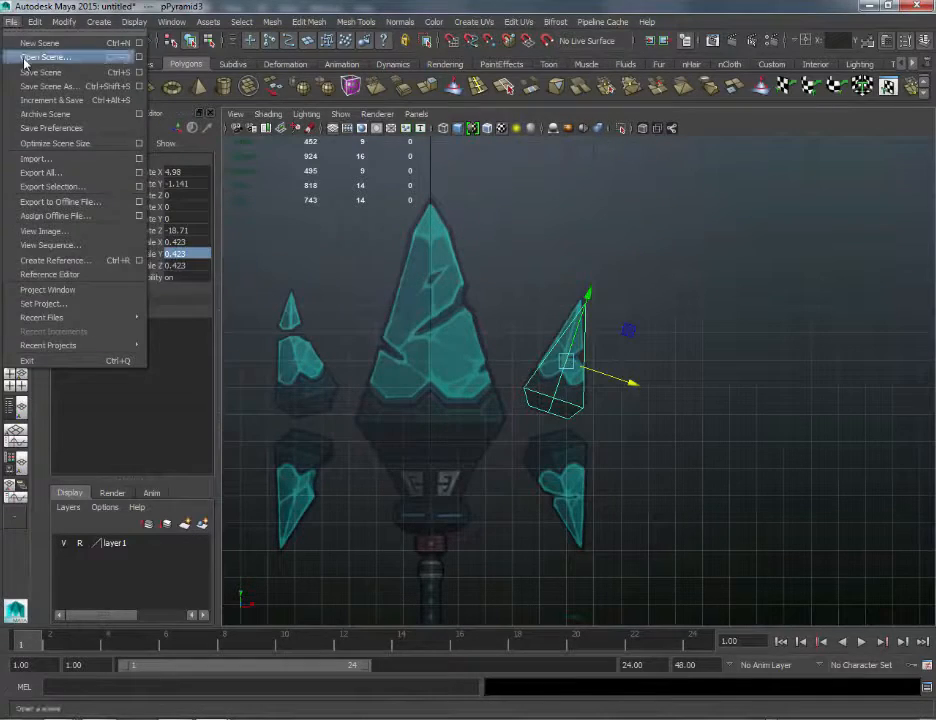
{"action": "left_click", "coordinate": [23, 57]}
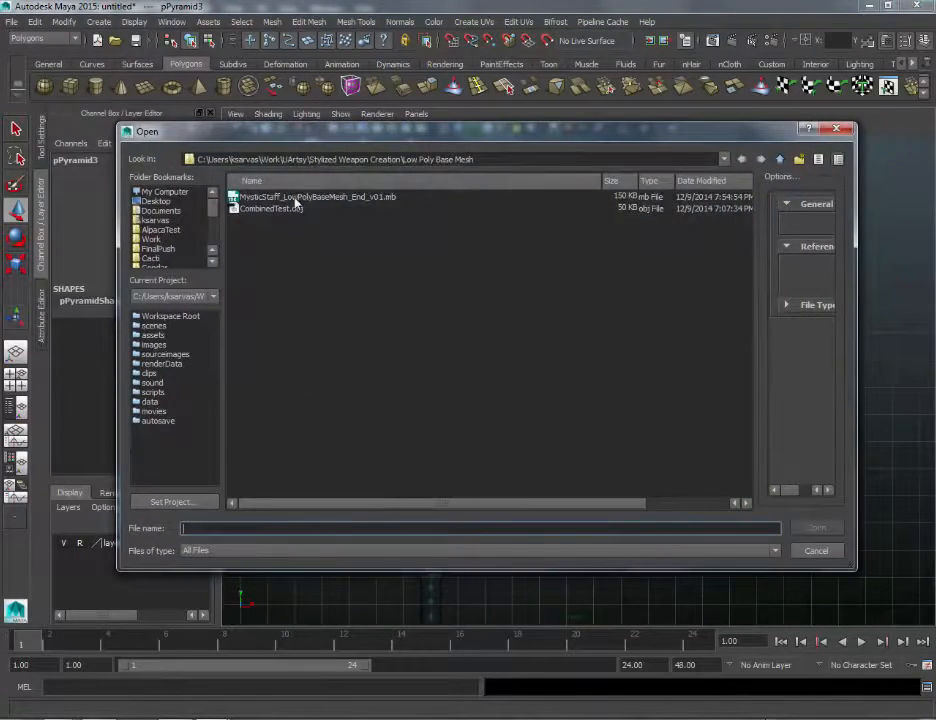
{"action": "left_click", "coordinate": [296, 197]}
{"action": "left_click", "coordinate": [810, 527]}
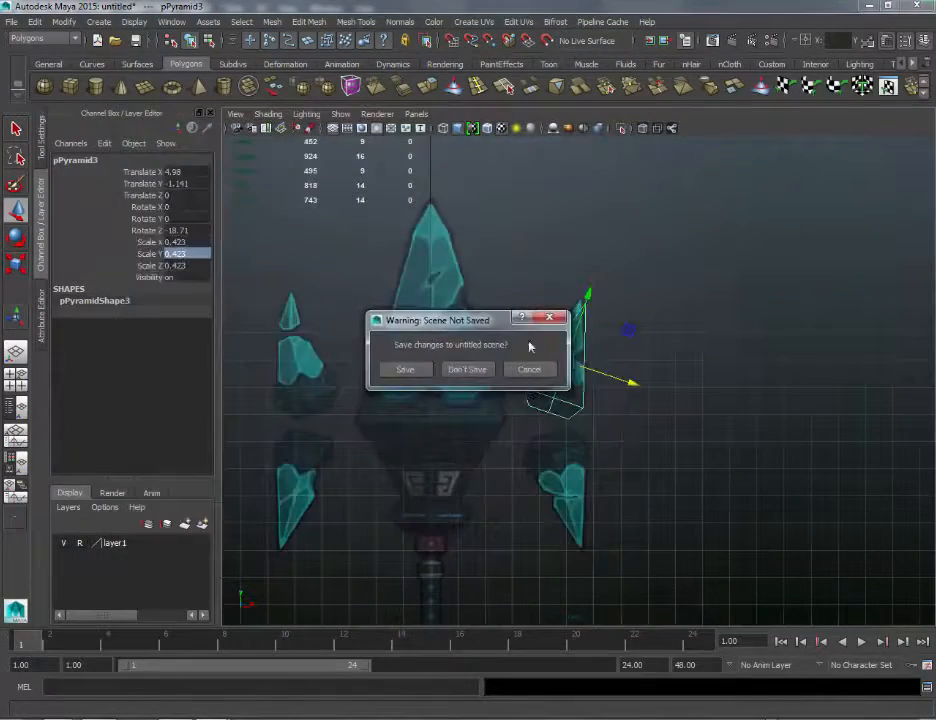
{"action": "left_click", "coordinate": [468, 369]}
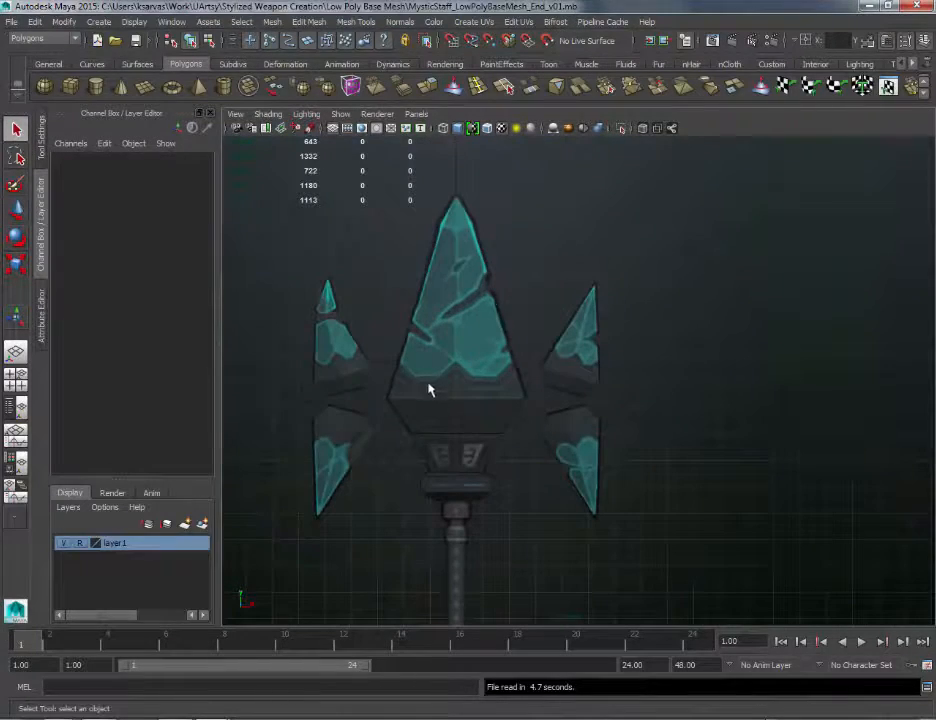
Step: Examine the finished staff's side crystals, head blocks and handle cylinder from head to lower end
{"action": "left_click", "coordinate": [428, 390]}
{"action": "left_click", "coordinate": [331, 452]}
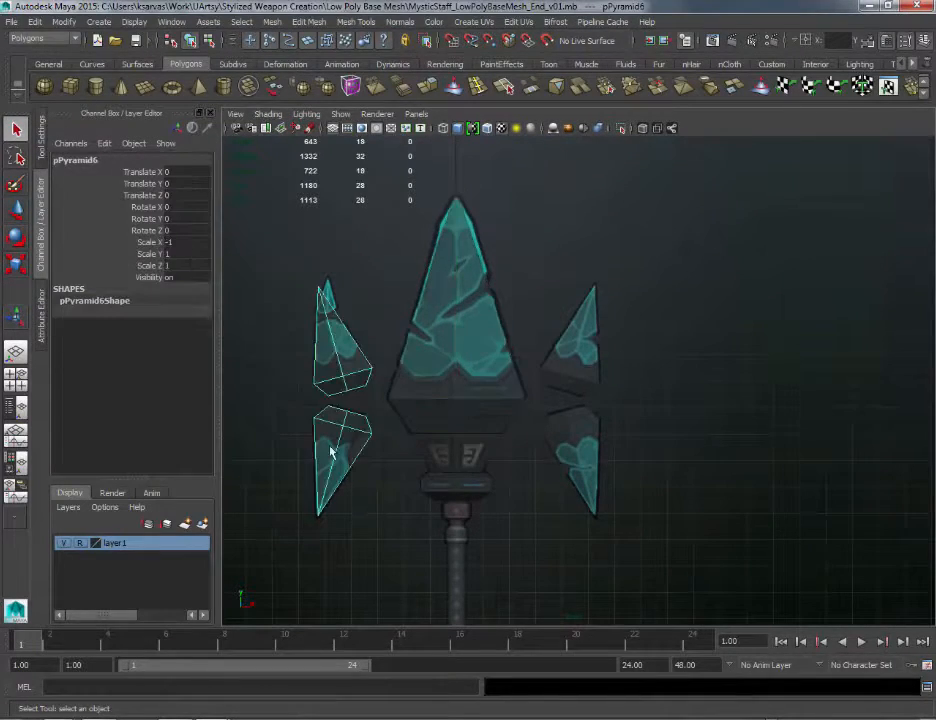
{"action": "left_click", "coordinate": [450, 382]}
{"action": "left_click_drag", "start_coordinate": [631, 328], "coordinate": [452, 497], "text": "alt"}
{"action": "left_click", "coordinate": [448, 439]}
{"action": "left_click", "coordinate": [451, 417]}
{"action": "left_click", "coordinate": [458, 386]}
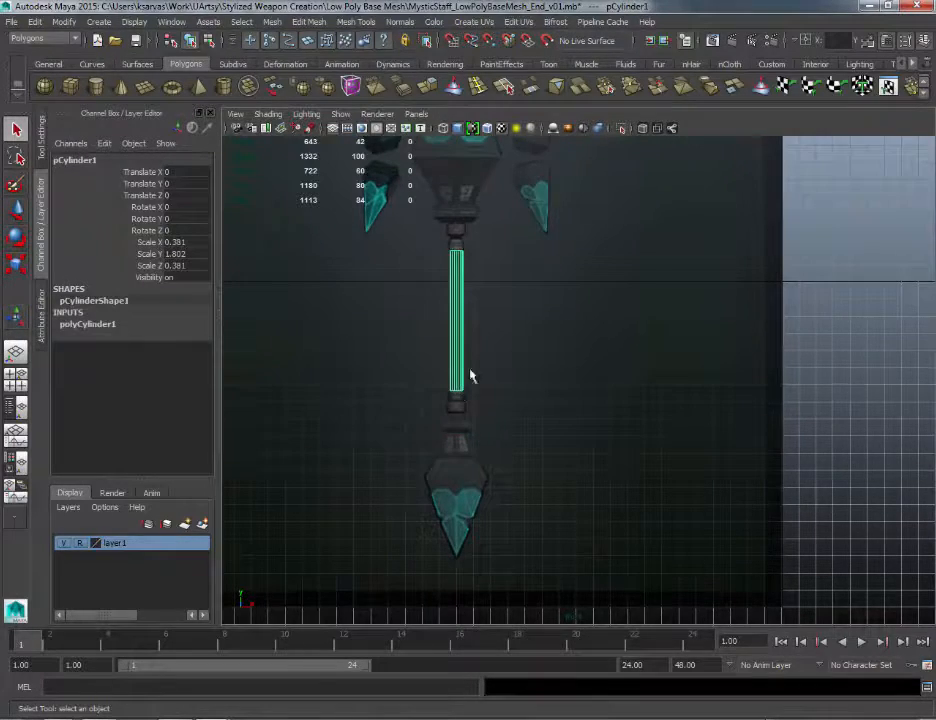
{"action": "middle_click_drag", "start_coordinate": [583, 266], "coordinate": [589, 401], "text": "alt"}
{"action": "right_click_drag", "start_coordinate": [589, 401], "coordinate": [631, 365], "text": "alt"}
{"action": "right_click_drag", "start_coordinate": [567, 418], "coordinate": [545, 337], "text": "alt"}
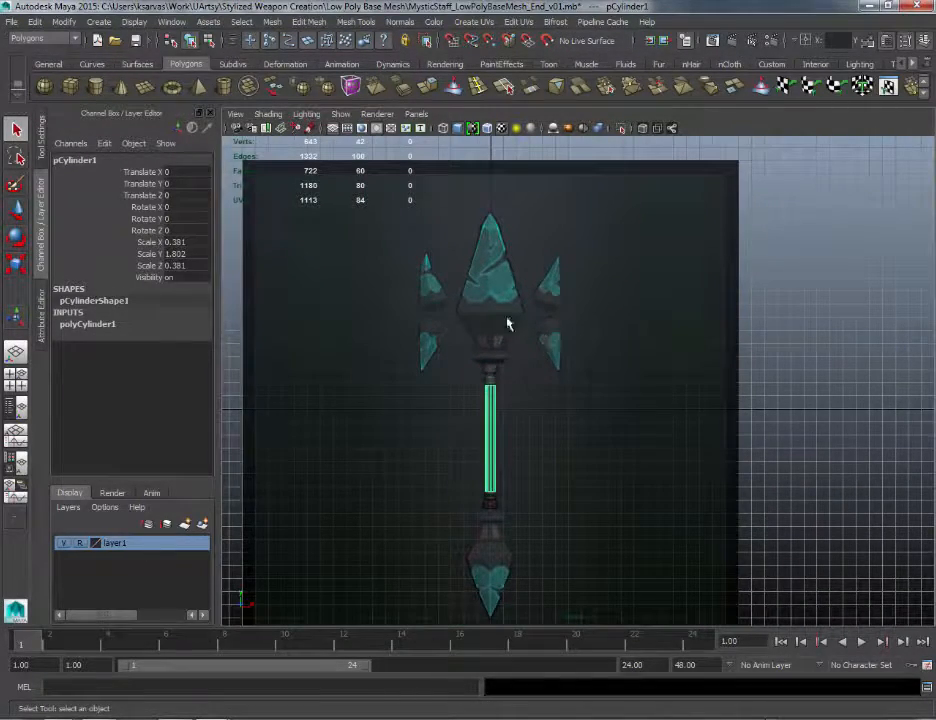
Step: Select all parts of the staff and combine them into a single mesh
{"action": "left_click_drag", "start_coordinate": [330, 215], "coordinate": [672, 622]}
{"action": "middle_click_drag", "start_coordinate": [659, 433], "coordinate": [627, 399], "text": "alt"}
{"action": "right_click_drag", "start_coordinate": [627, 399], "coordinate": [604, 386], "text": "alt"}
{"action": "key", "text": "space"}
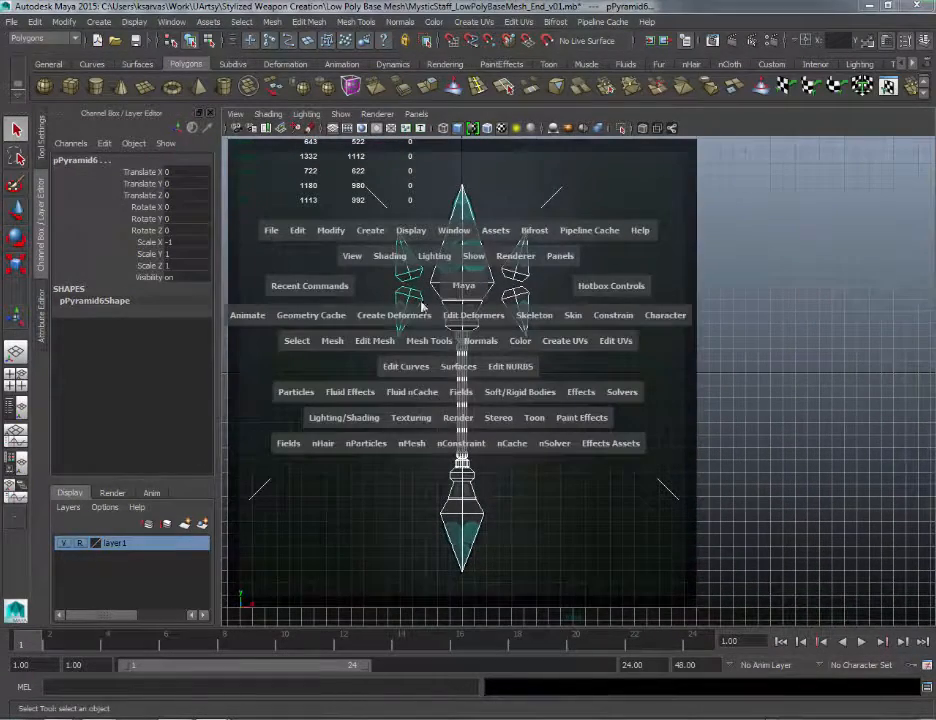
{"action": "left_click", "coordinate": [331, 345]}
{"action": "left_click", "coordinate": [345, 366]}
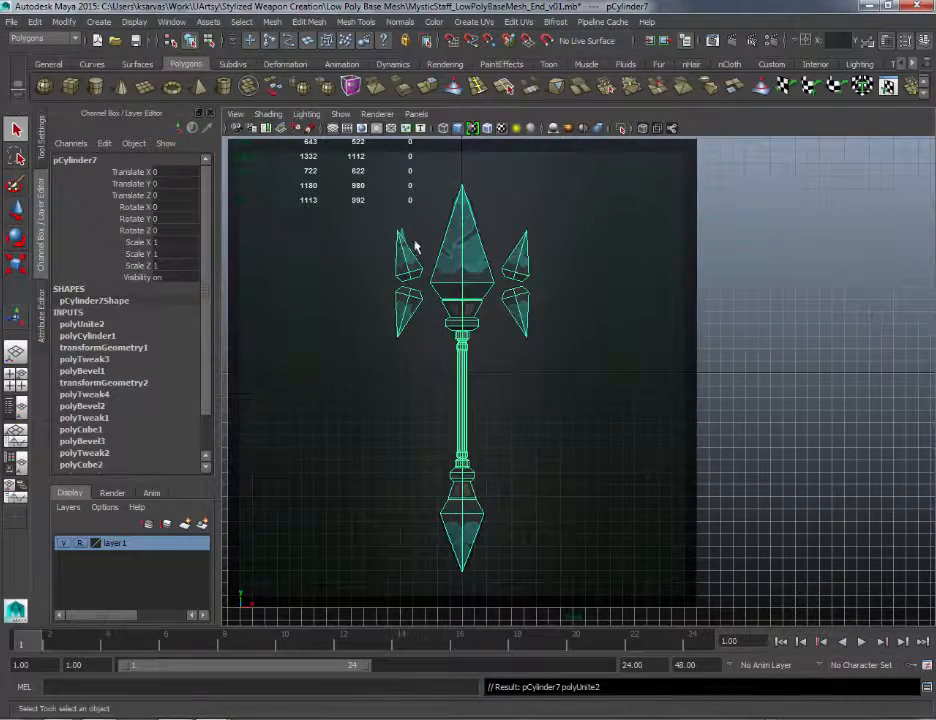
Step: Delete all construction history in the scene
{"action": "right_click_drag", "start_coordinate": [565, 242], "coordinate": [547, 263], "text": "alt"}
{"action": "key", "text": "space"}
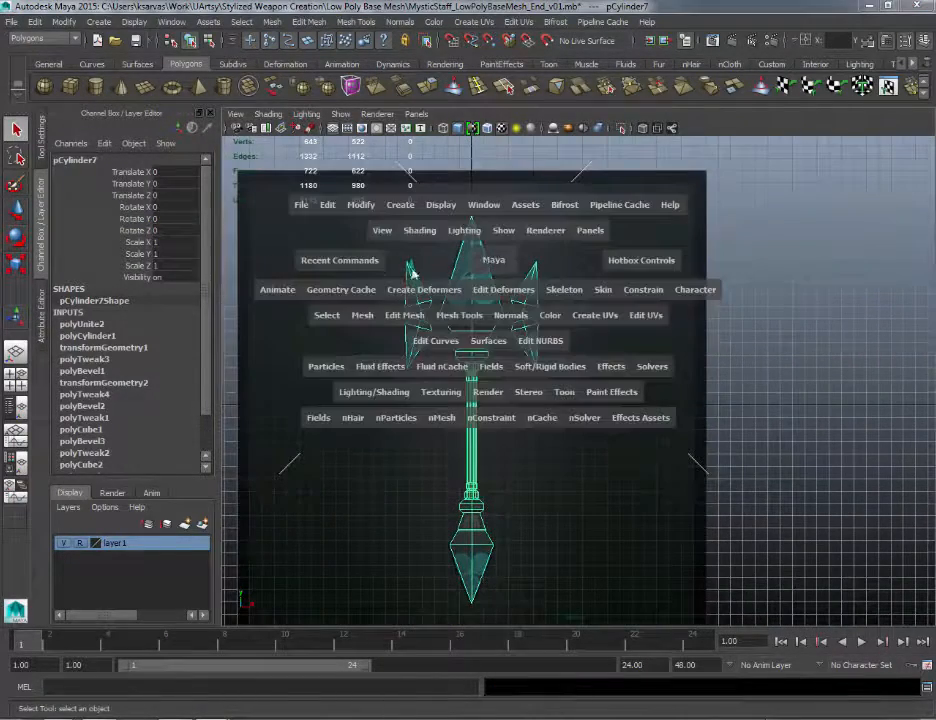
{"action": "left_click", "coordinate": [328, 207]}
{"action": "mouse_move", "coordinate": [445, 373]}
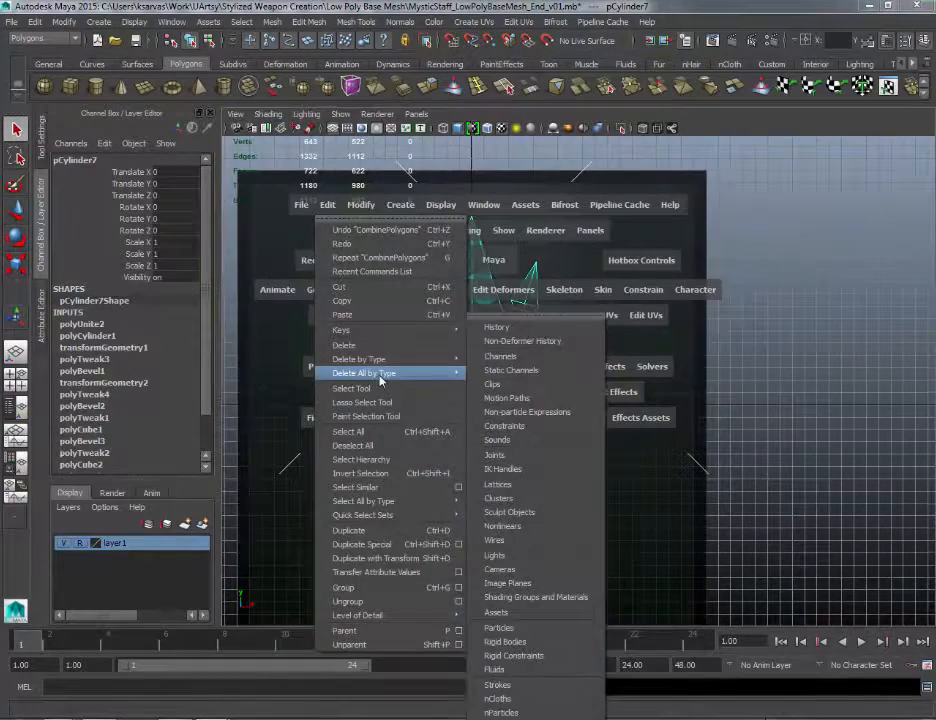
{"action": "left_click", "coordinate": [508, 333]}
Step: Export the selected combined staff as an OBJ file named MysticStaff_LowPolyBaseMesh in the Low Poly Base Mesh folder
{"action": "key", "text": "space"}
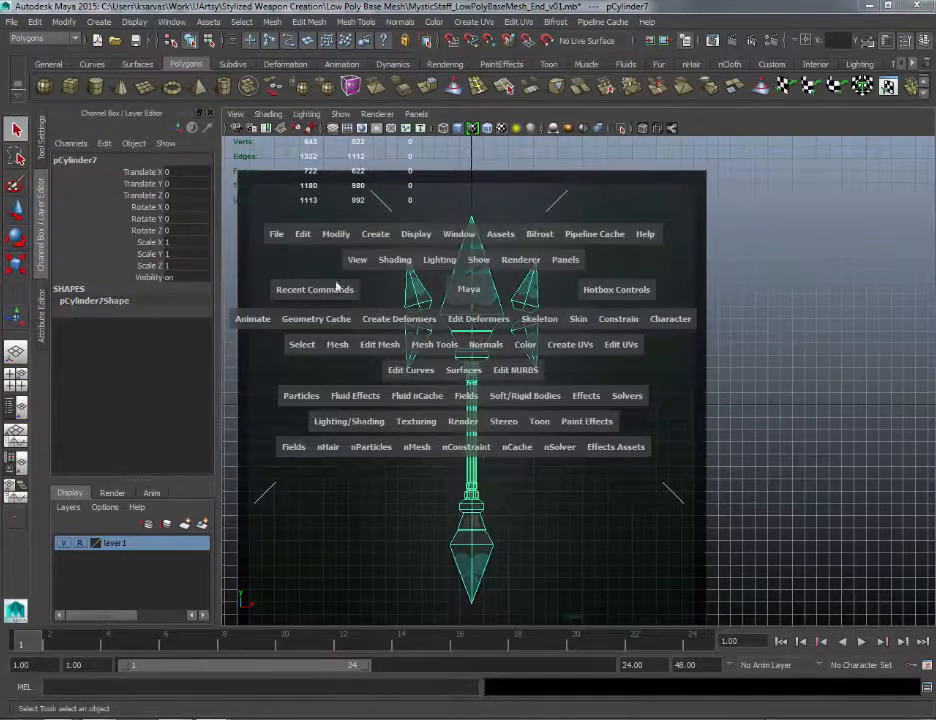
{"action": "left_click", "coordinate": [12, 22]}
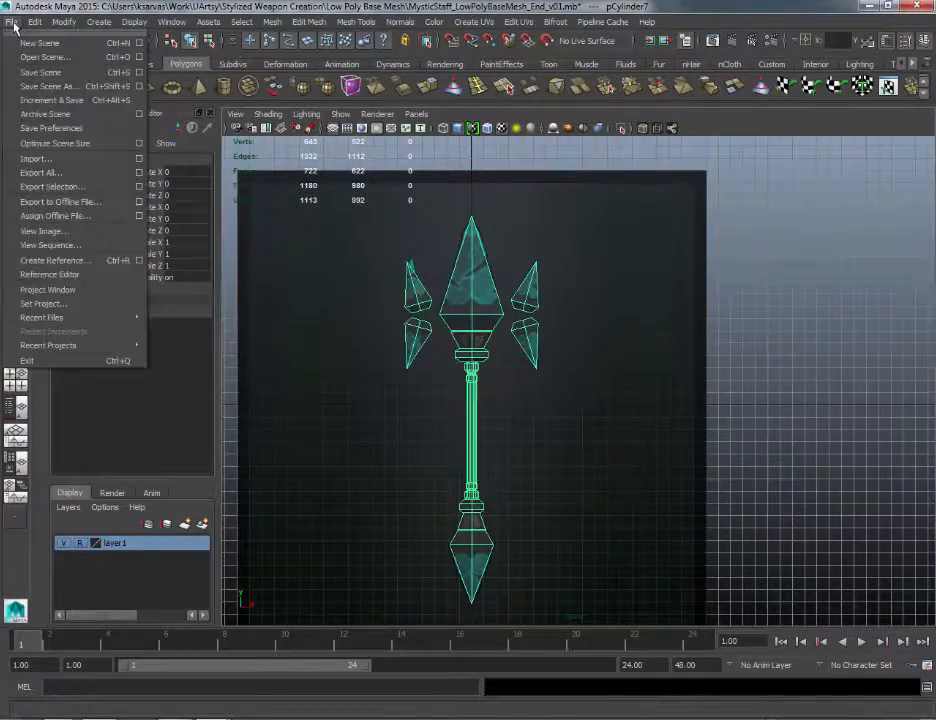
{"action": "left_click", "coordinate": [45, 186]}
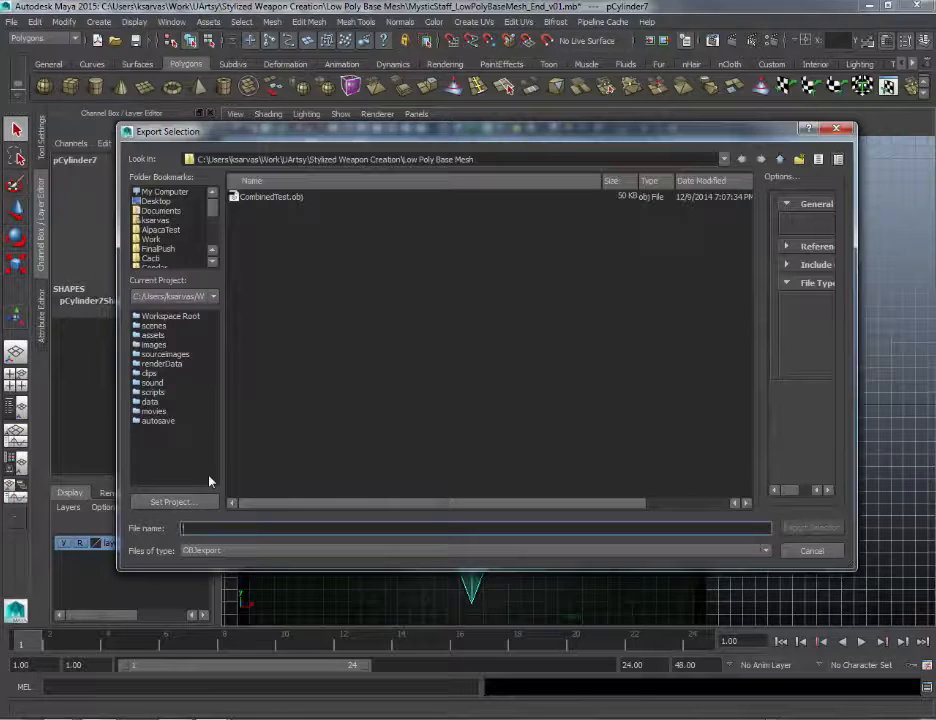
{"action": "type", "text": "MysticStaff"}
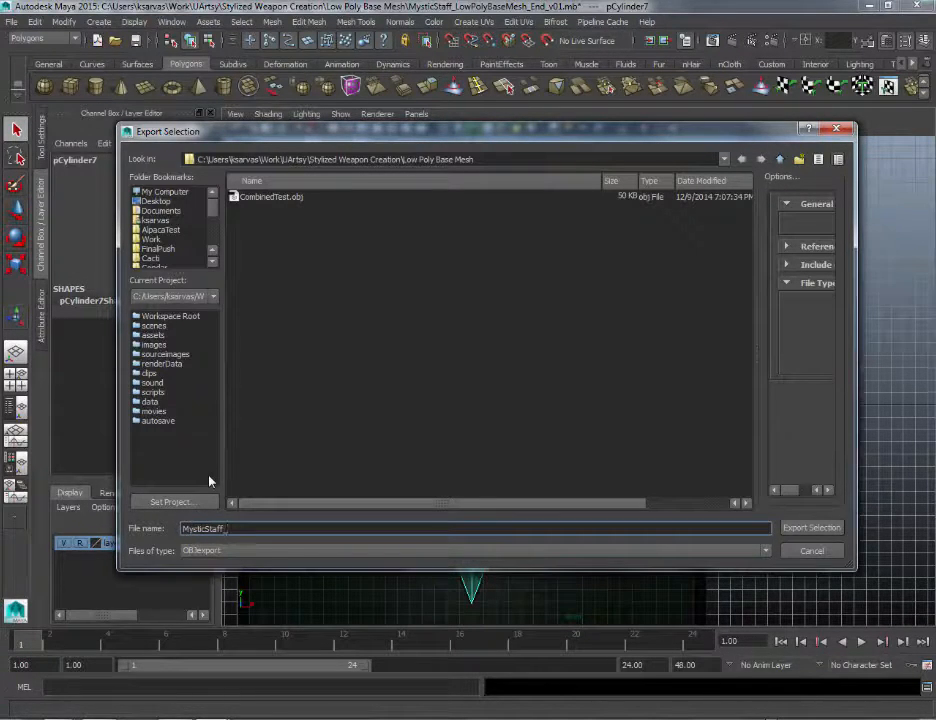
{"action": "type", "text": "_LowPolyBaseMesh"}
{"action": "key", "text": "Return"}
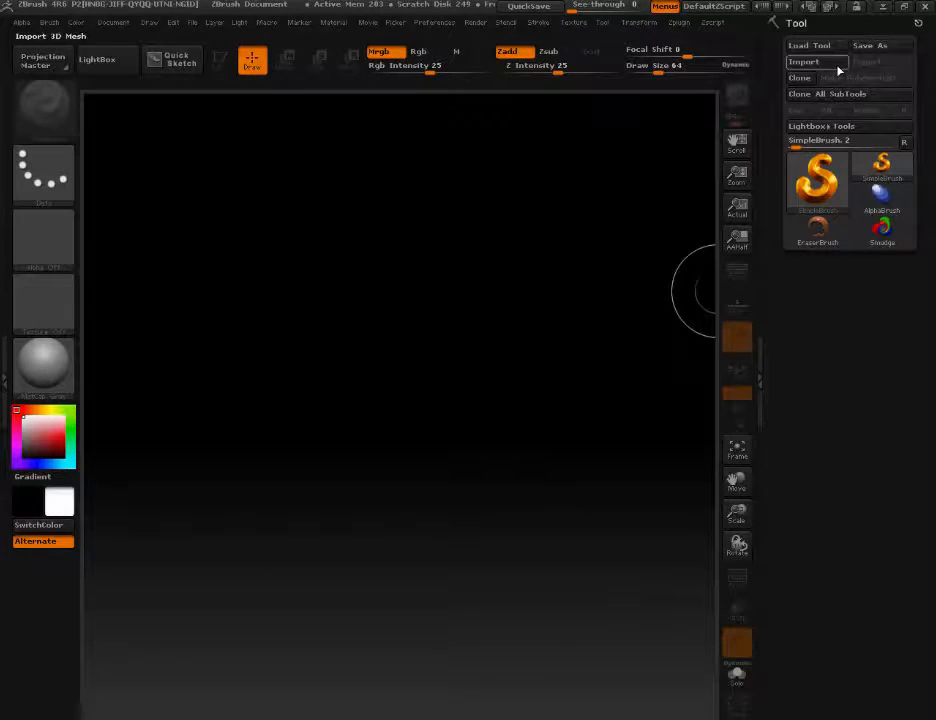
Step: In ZBrush, import the MysticStaff_LowPolyBaseMesh OBJ from the Low Poly Base Mesh folder under Stylized Weapon Creation
{"action": "left_click", "coordinate": [836, 64]}
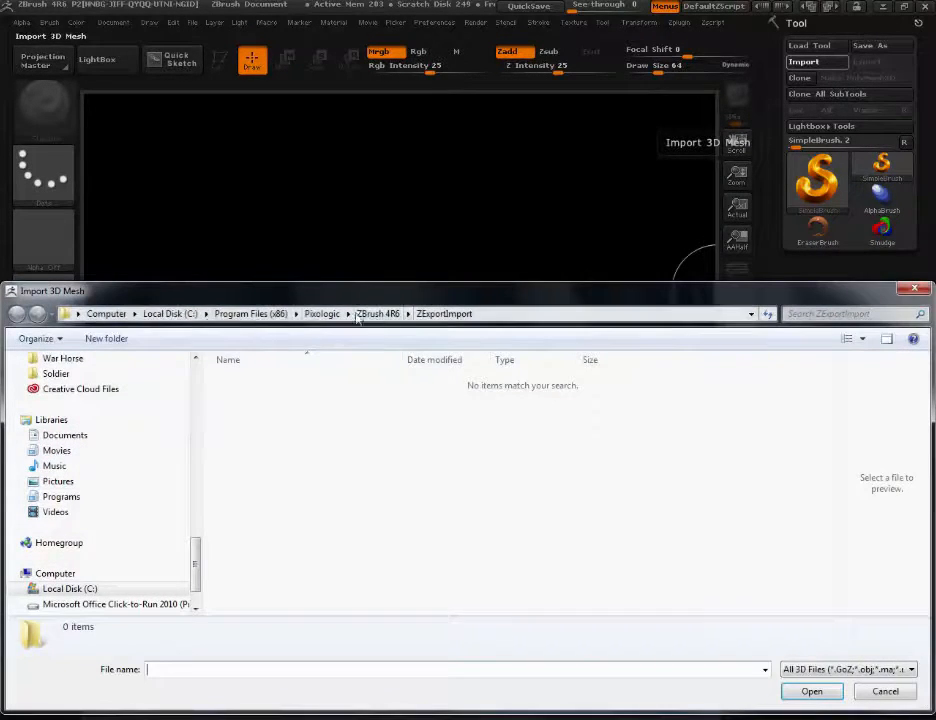
{"action": "scroll", "coordinate": [198, 552], "scroll_direction": "up", "scroll_amount": 3}
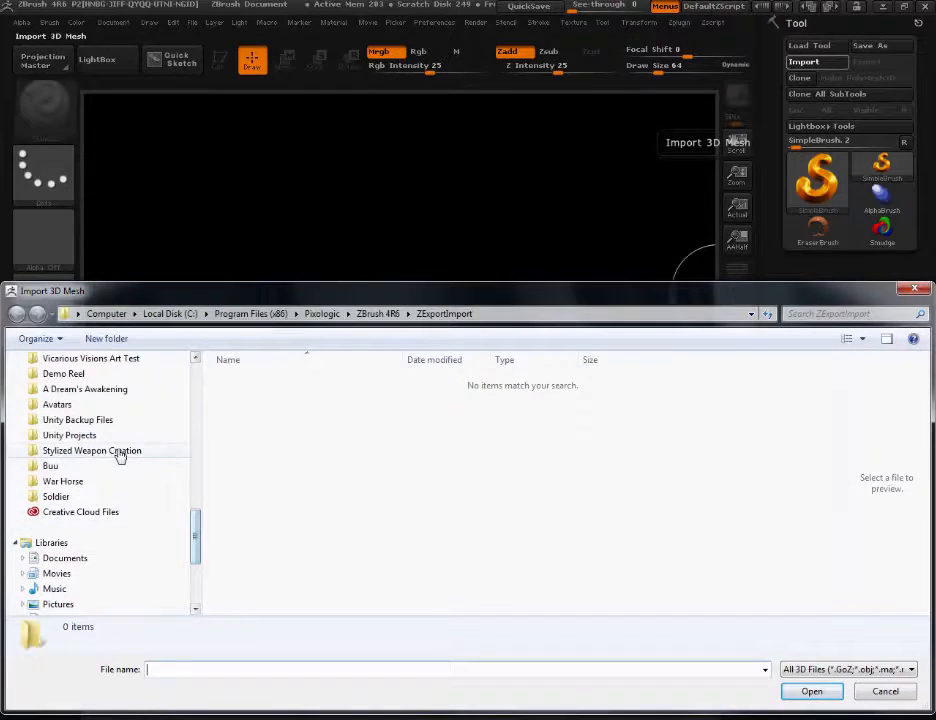
{"action": "left_click", "coordinate": [118, 451]}
{"action": "double_click", "coordinate": [290, 412]}
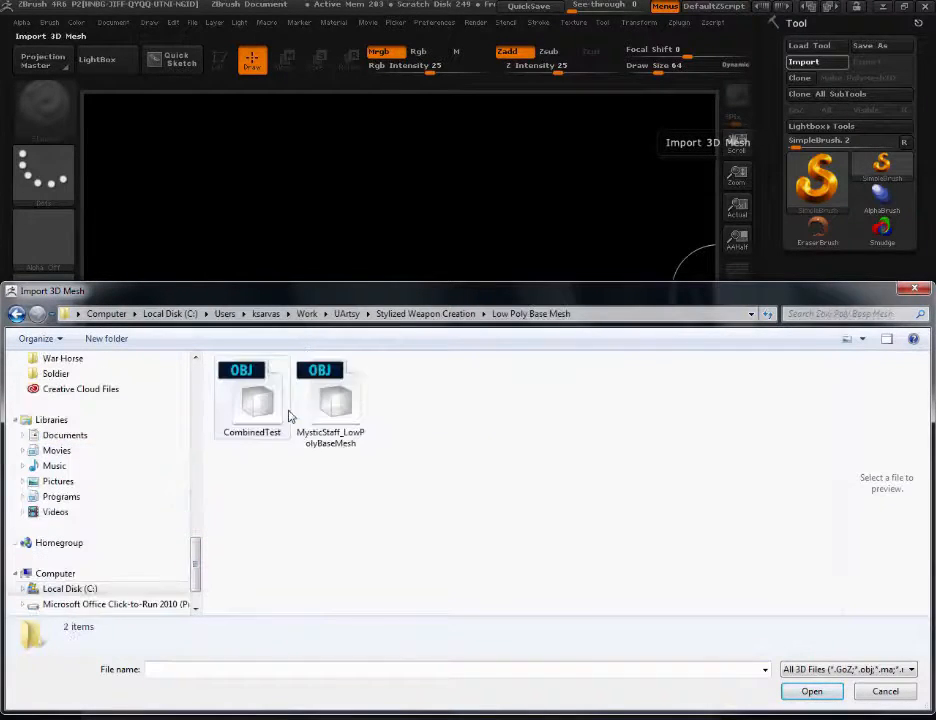
{"action": "left_click", "coordinate": [316, 405]}
{"action": "left_click", "coordinate": [811, 691]}
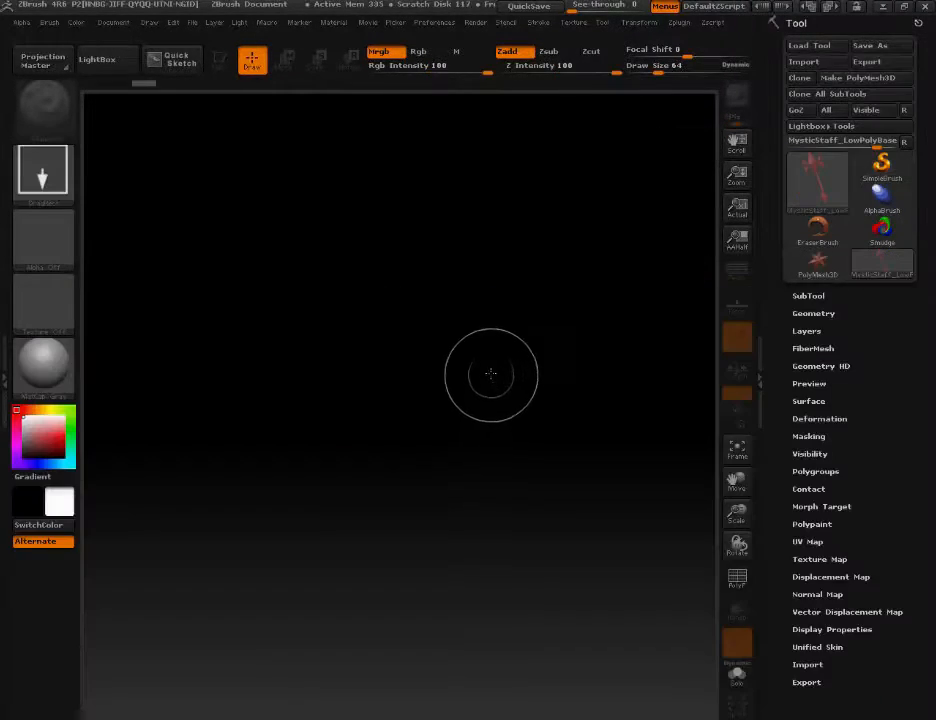
Step: Draw the imported staff on the canvas, enter Edit mode and frame it upright in front view
{"action": "left_click_drag", "start_coordinate": [374, 364], "coordinate": [430, 470]}
{"action": "key", "text": "t"}
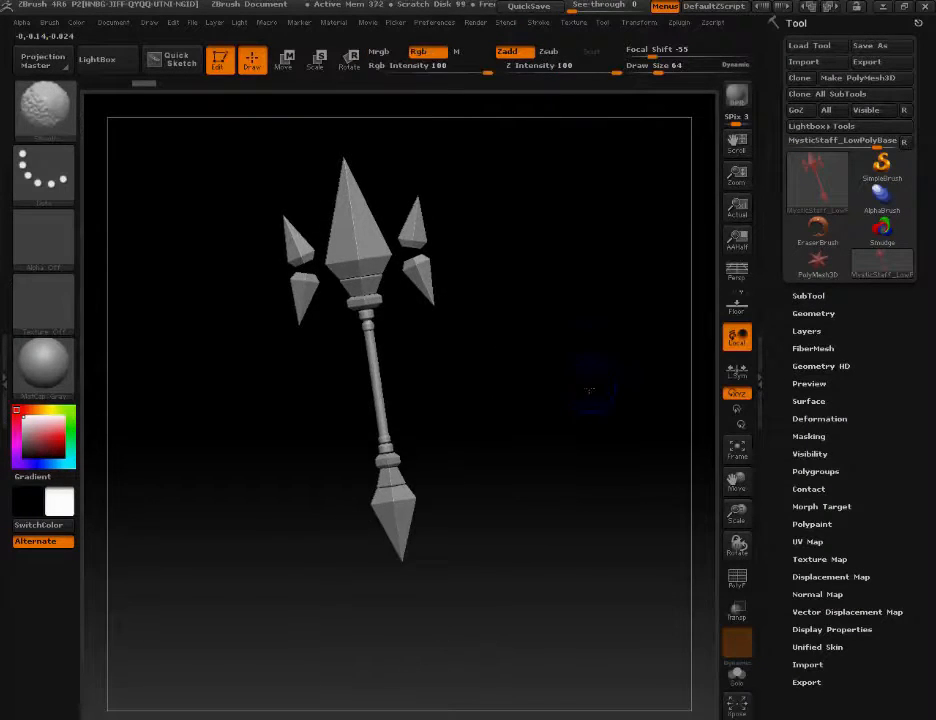
{"action": "key", "text": "f"}
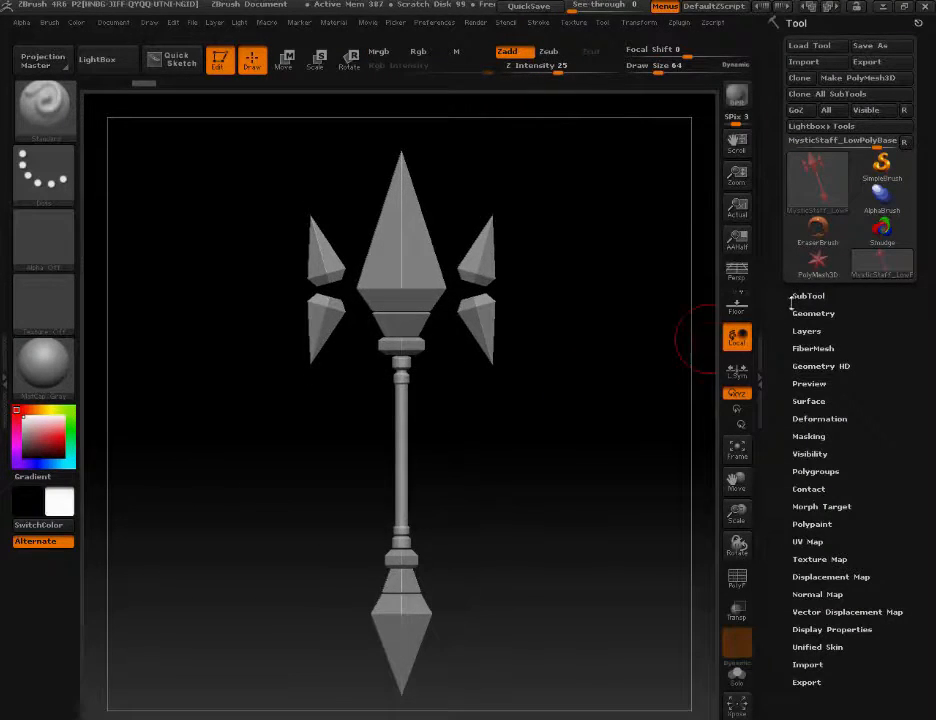
Step: Assign a separate polygroup to each disconnected staff part with Auto Groups and turn on the PolyFrame display
{"action": "left_click", "coordinate": [799, 297]}
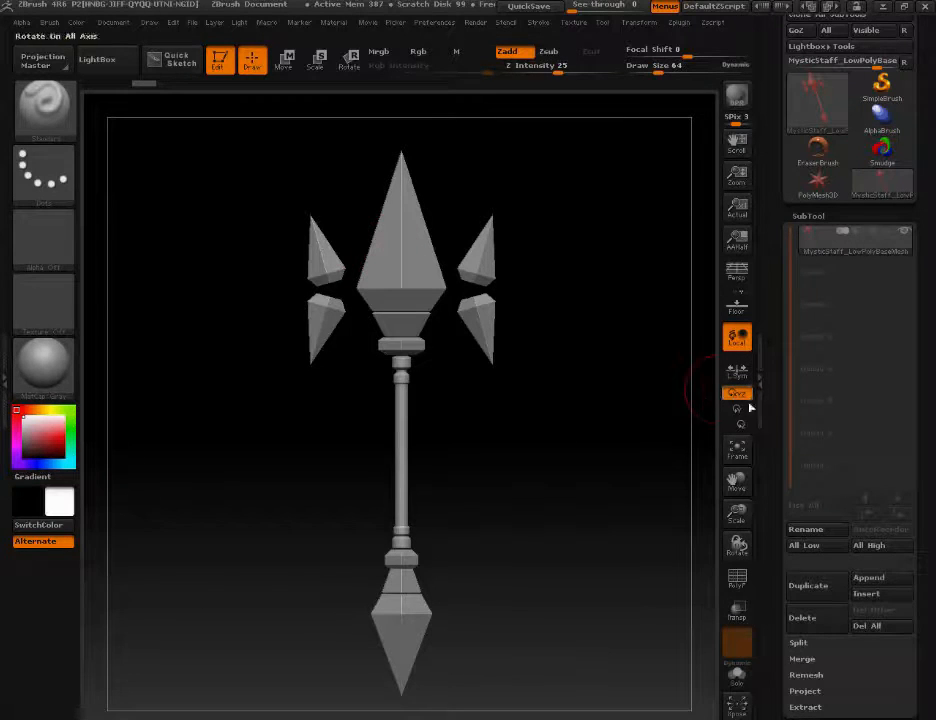
{"action": "left_click_drag", "start_coordinate": [780, 418], "coordinate": [770, 292]}
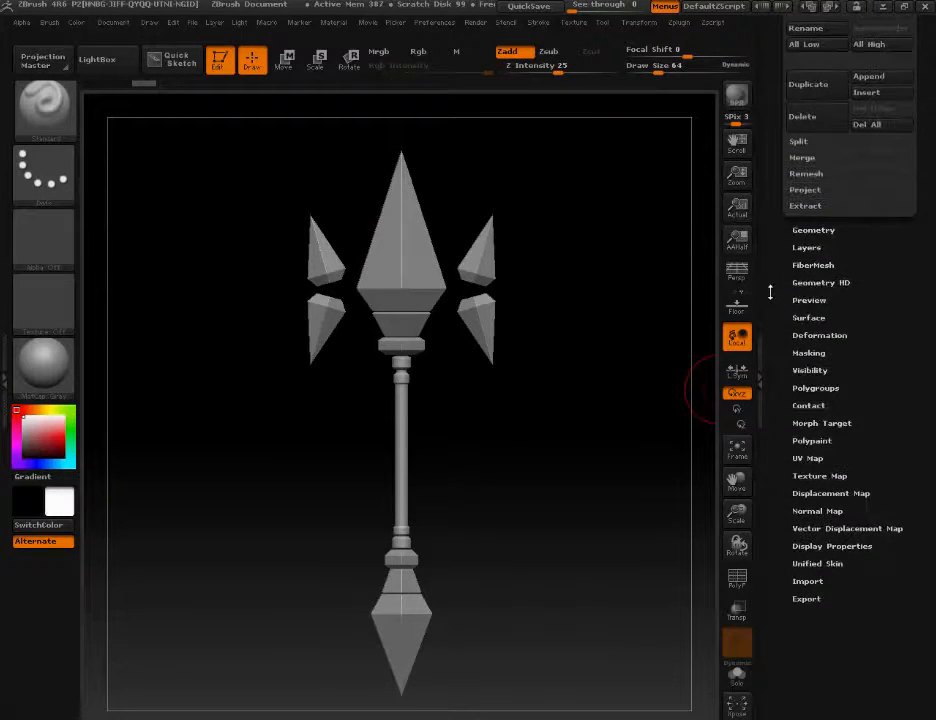
{"action": "left_click", "coordinate": [806, 388]}
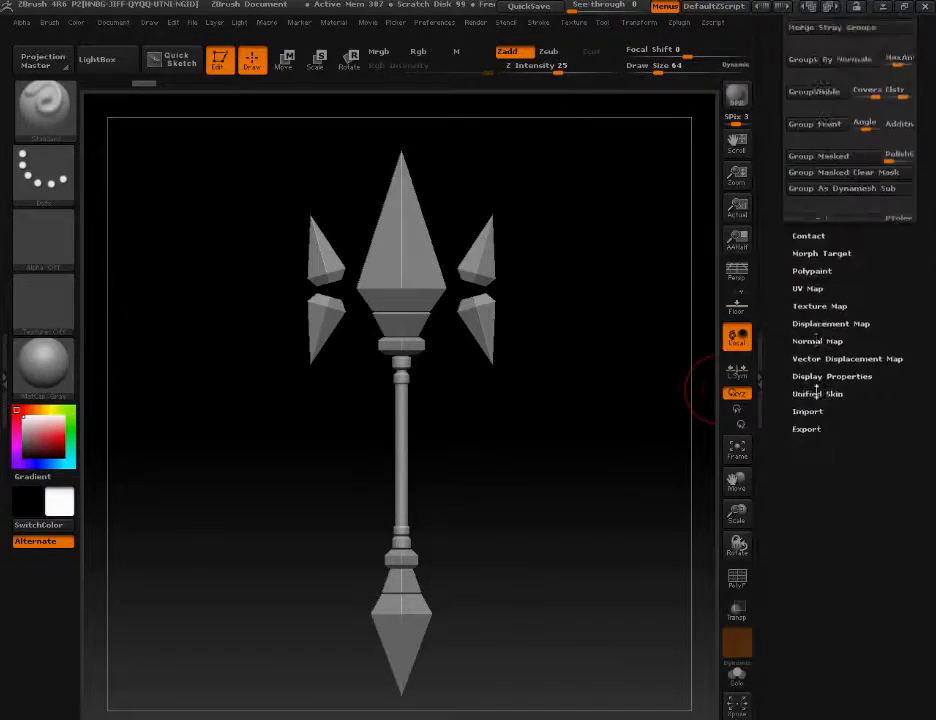
{"action": "left_click_drag", "start_coordinate": [781, 388], "coordinate": [777, 476]}
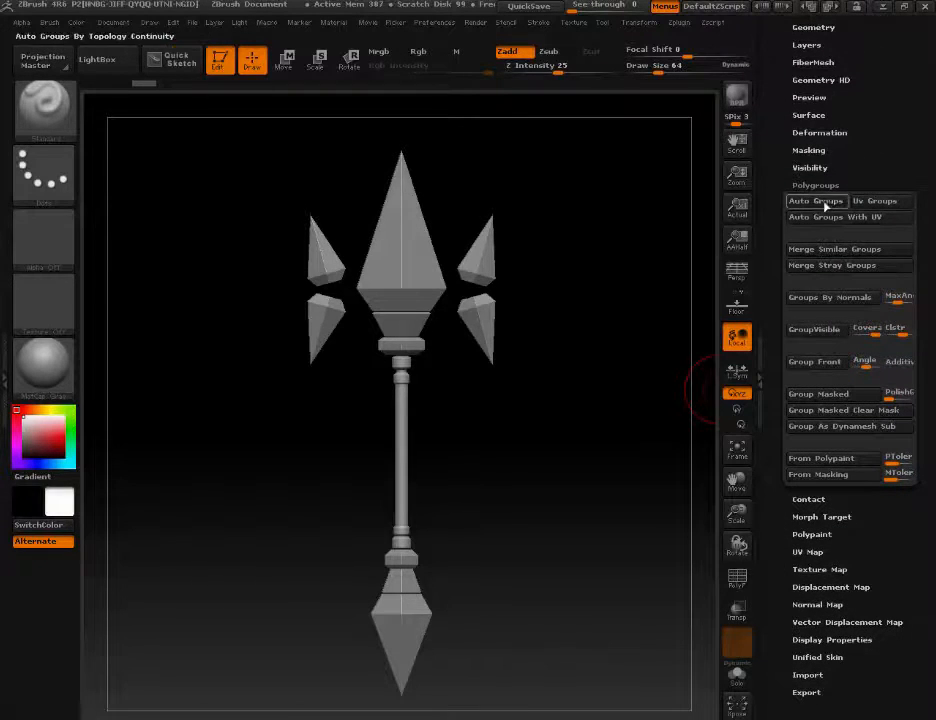
{"action": "left_click_drag", "start_coordinate": [781, 142], "coordinate": [781, 165]}
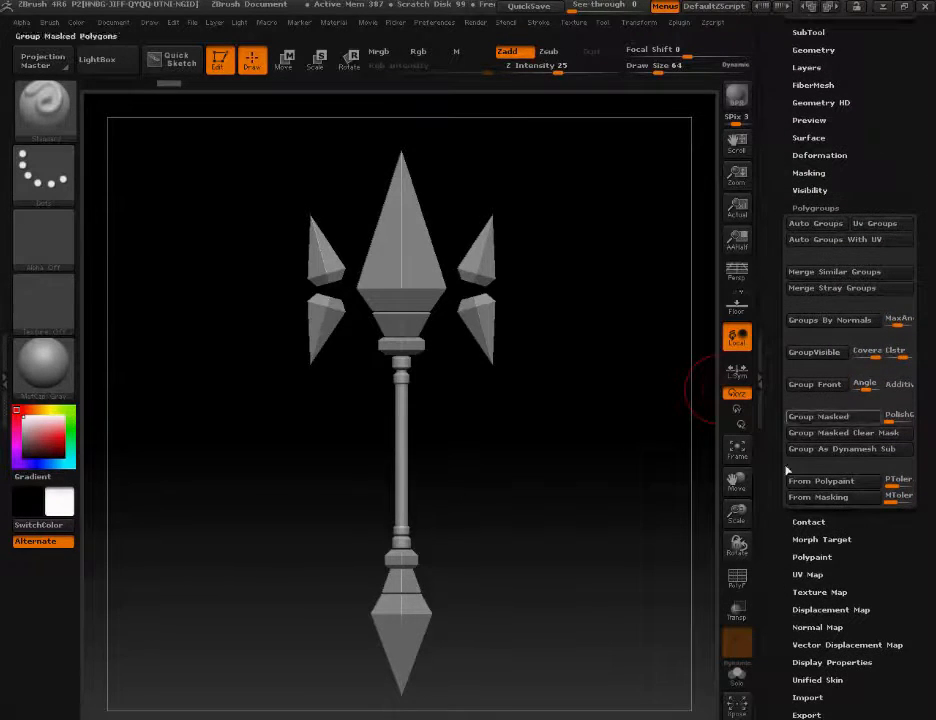
{"action": "left_click", "coordinate": [737, 578]}
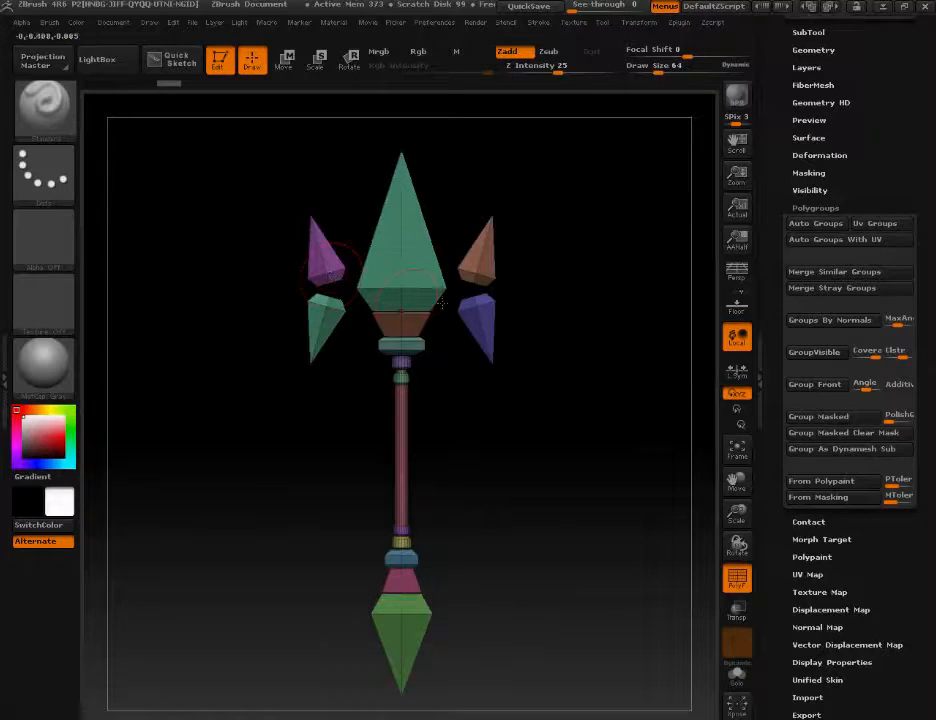
Step: Split the staff into separate subtools by polygroup with Groups Split, accepting that it is not undoable
{"action": "mouse_move", "coordinate": [773, 330]}
{"action": "left_mouse_down"}
{"action": "mouse_move", "coordinate": [763, 494]}
{"action": "mouse_move", "coordinate": [773, 427]}
{"action": "left_mouse_up"}
{"action": "left_click", "coordinate": [809, 296]}
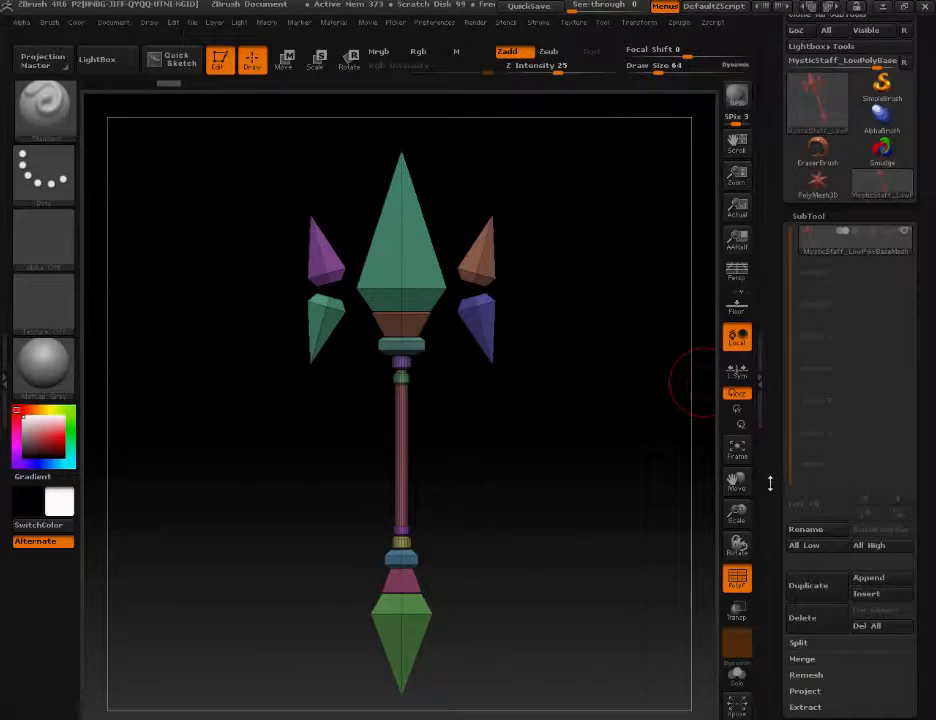
{"action": "left_click_drag", "start_coordinate": [782, 506], "coordinate": [790, 434]}
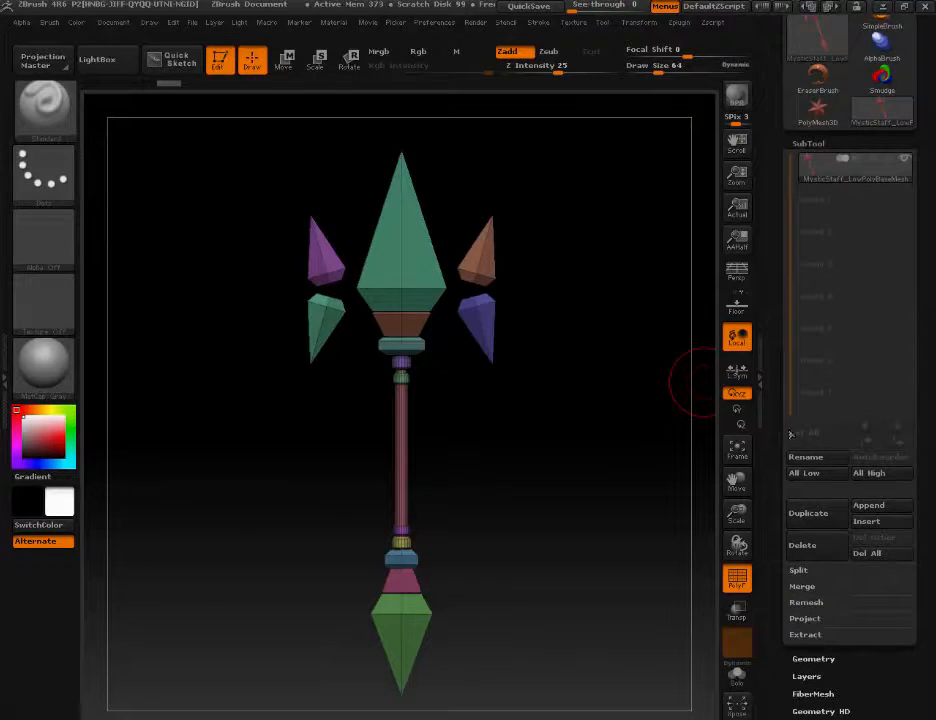
{"action": "left_click", "coordinate": [798, 571]}
{"action": "left_click_drag", "start_coordinate": [784, 570], "coordinate": [781, 548]}
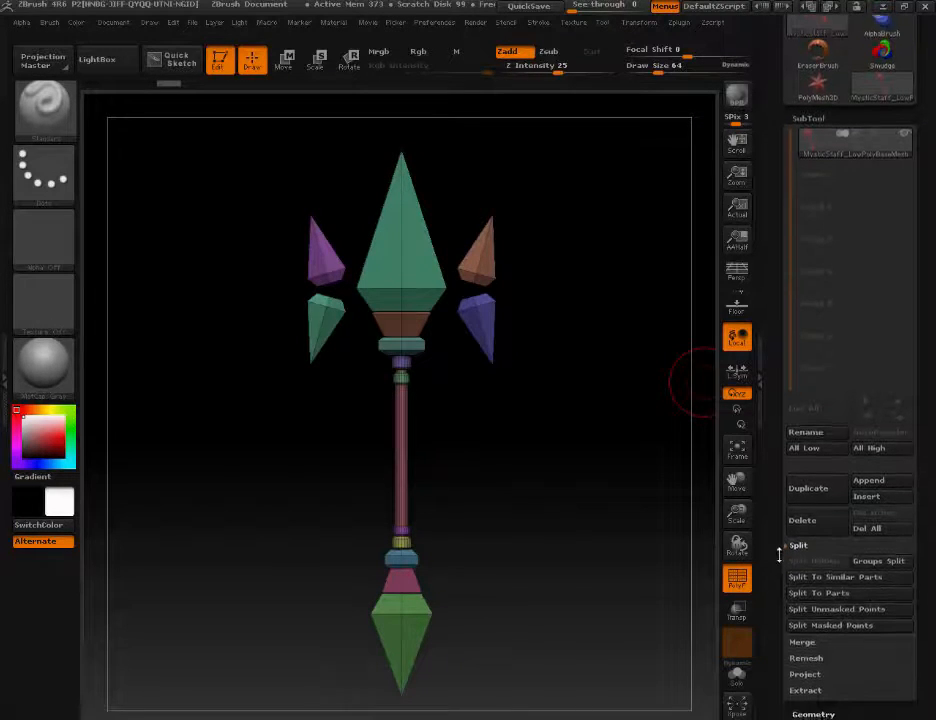
{"action": "left_click", "coordinate": [866, 560]}
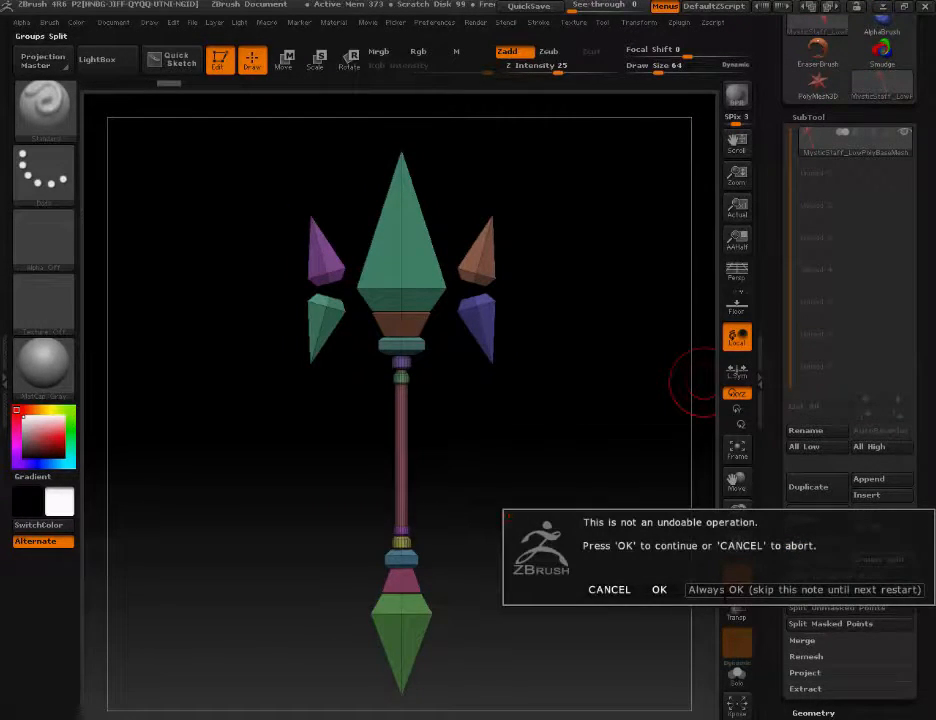
{"action": "left_click", "coordinate": [659, 589]}
Step: Step down through the subtool list to check which staff part each split subtool contains
{"action": "left_click_drag", "start_coordinate": [779, 436], "coordinate": [771, 519]}
{"action": "key", "text": "Down"}
{"action": "key", "text": "Down"}
{"action": "key", "text": "Down"}
{"action": "key", "text": "Down"}
{"action": "key", "text": "Down"}
{"action": "key", "text": "Down"}
{"action": "key", "text": "Down"}
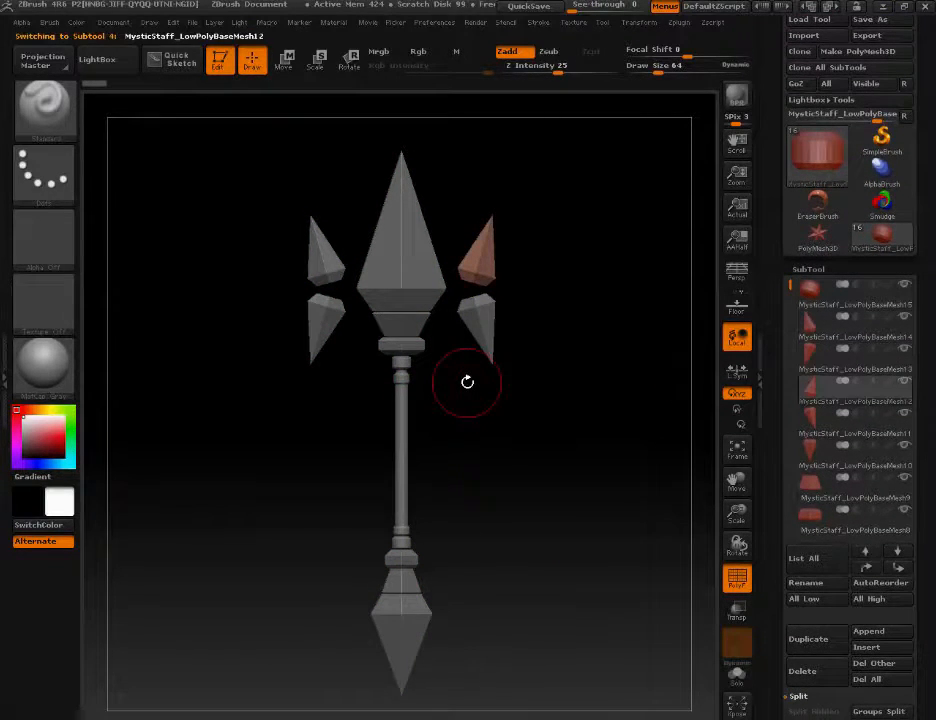
{"action": "key", "text": "Down"}
{"action": "key", "text": "Down"}
{"action": "key", "text": "Down"}
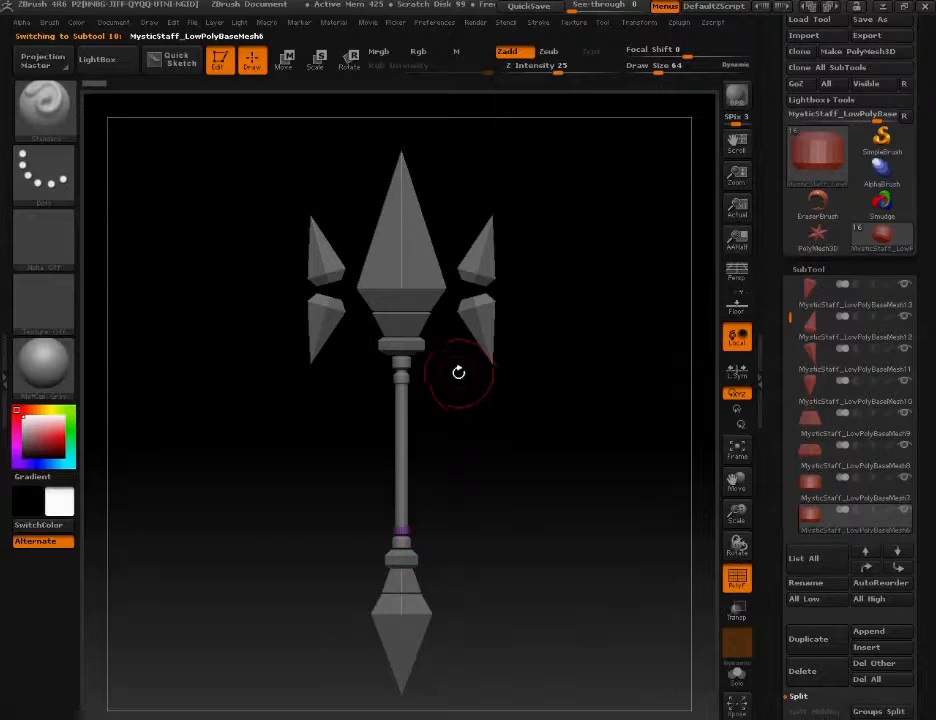